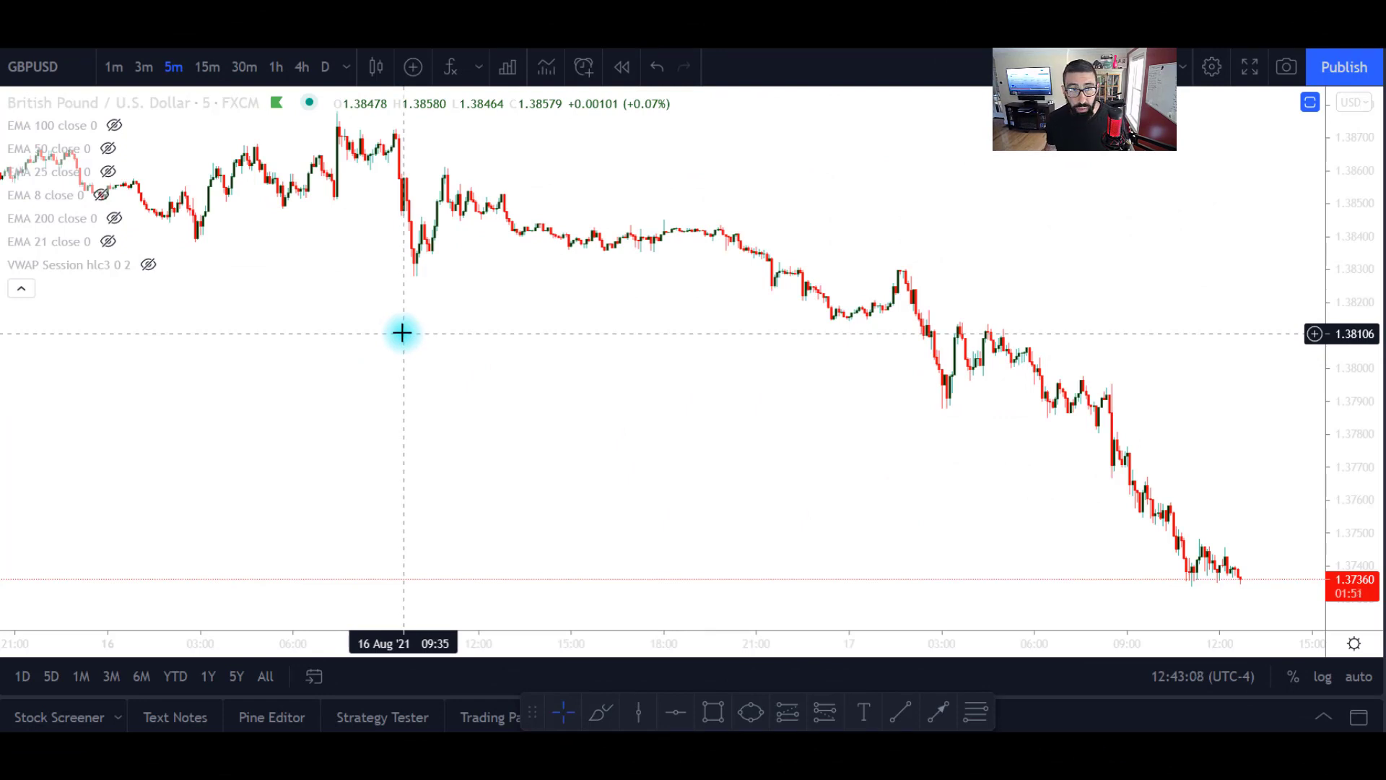
Step: Show the hidden VWAP Session indicator and inspect its input settings, including the standard deviation bands multiplier
click(148, 264)
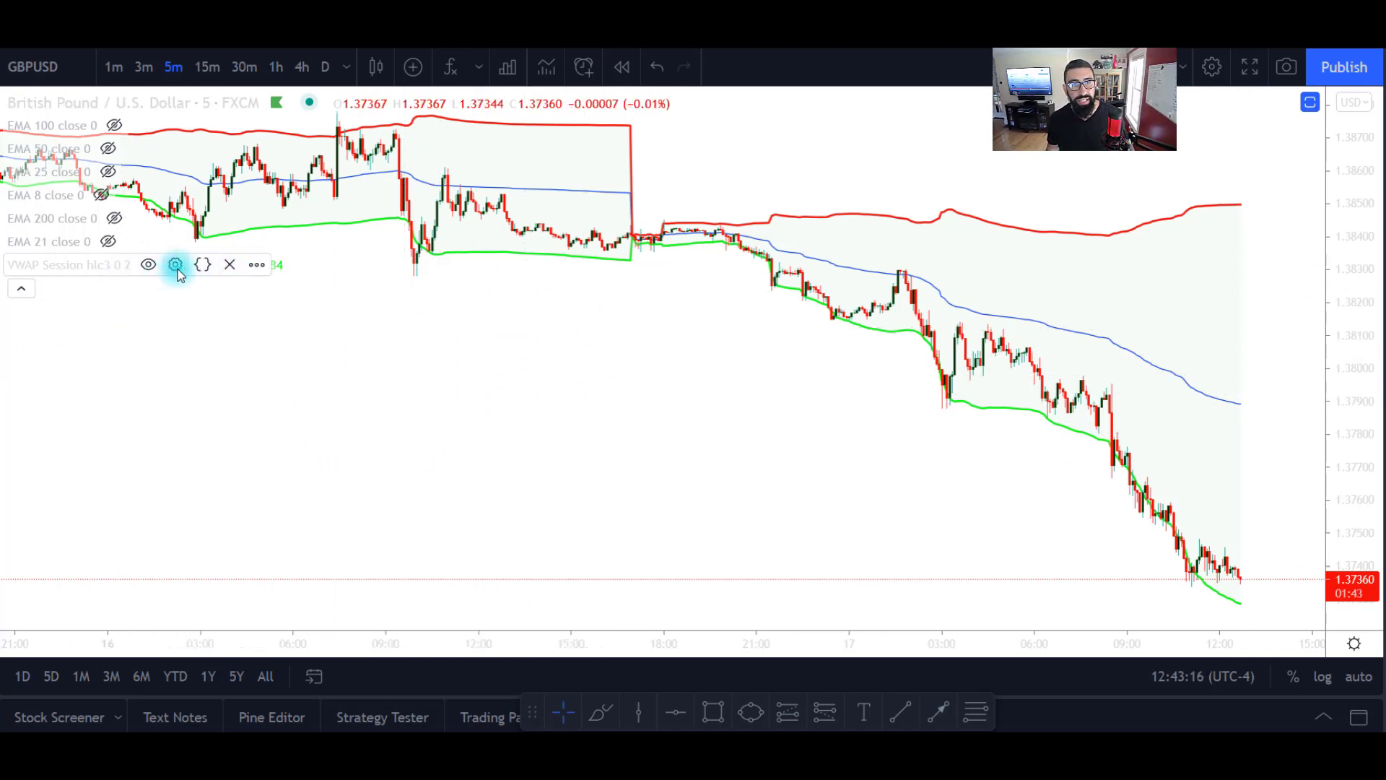
click(175, 264)
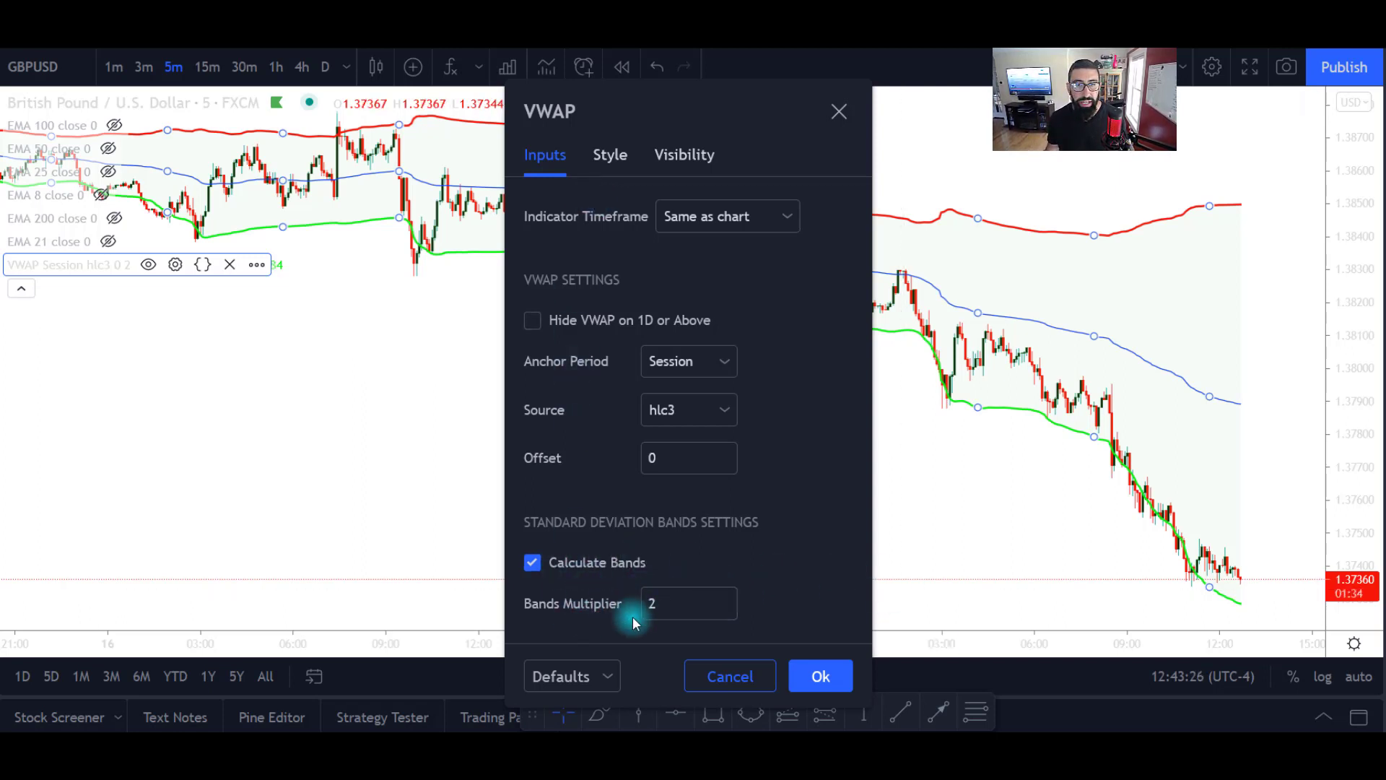
double_click(670, 606)
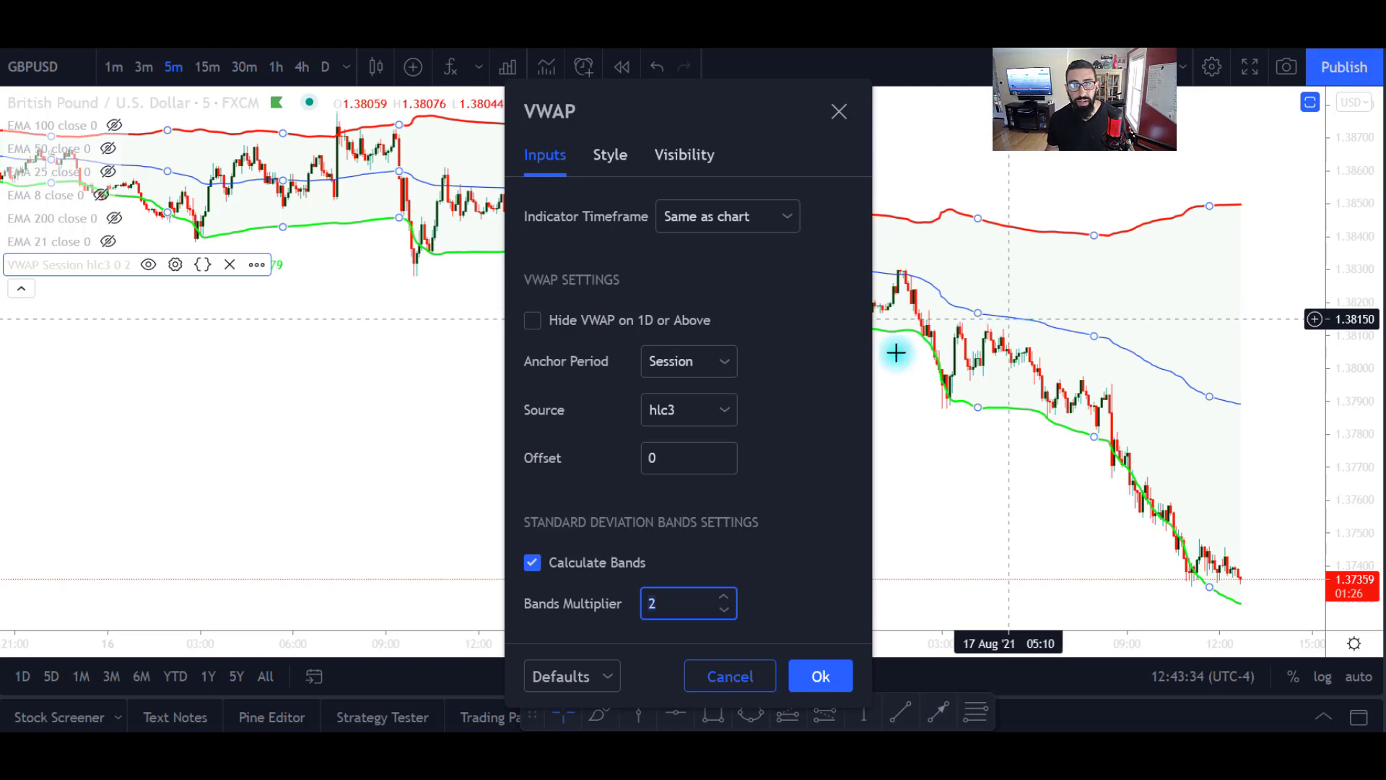
Step: Review the VWAP style and visibility settings, accept them, and collapse the indicator legend
click(603, 155)
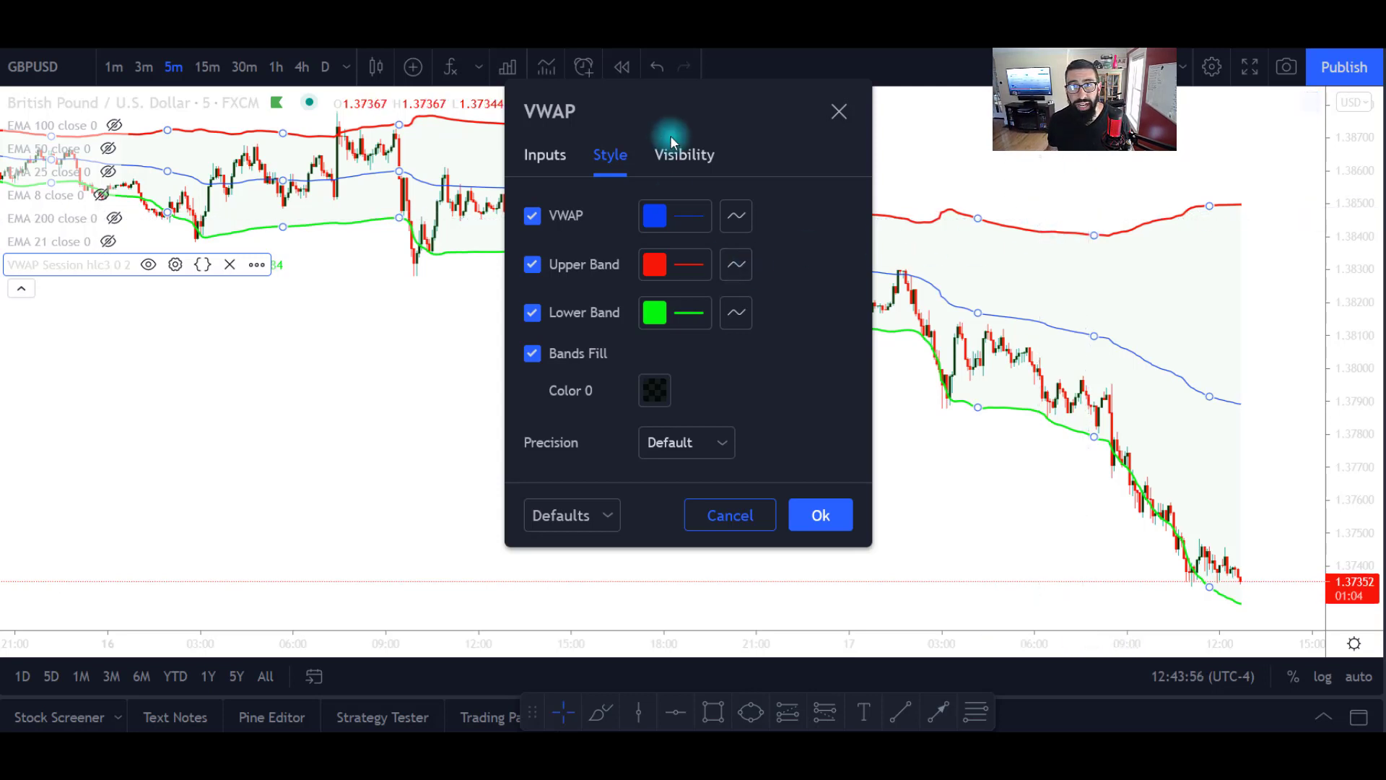
click(686, 170)
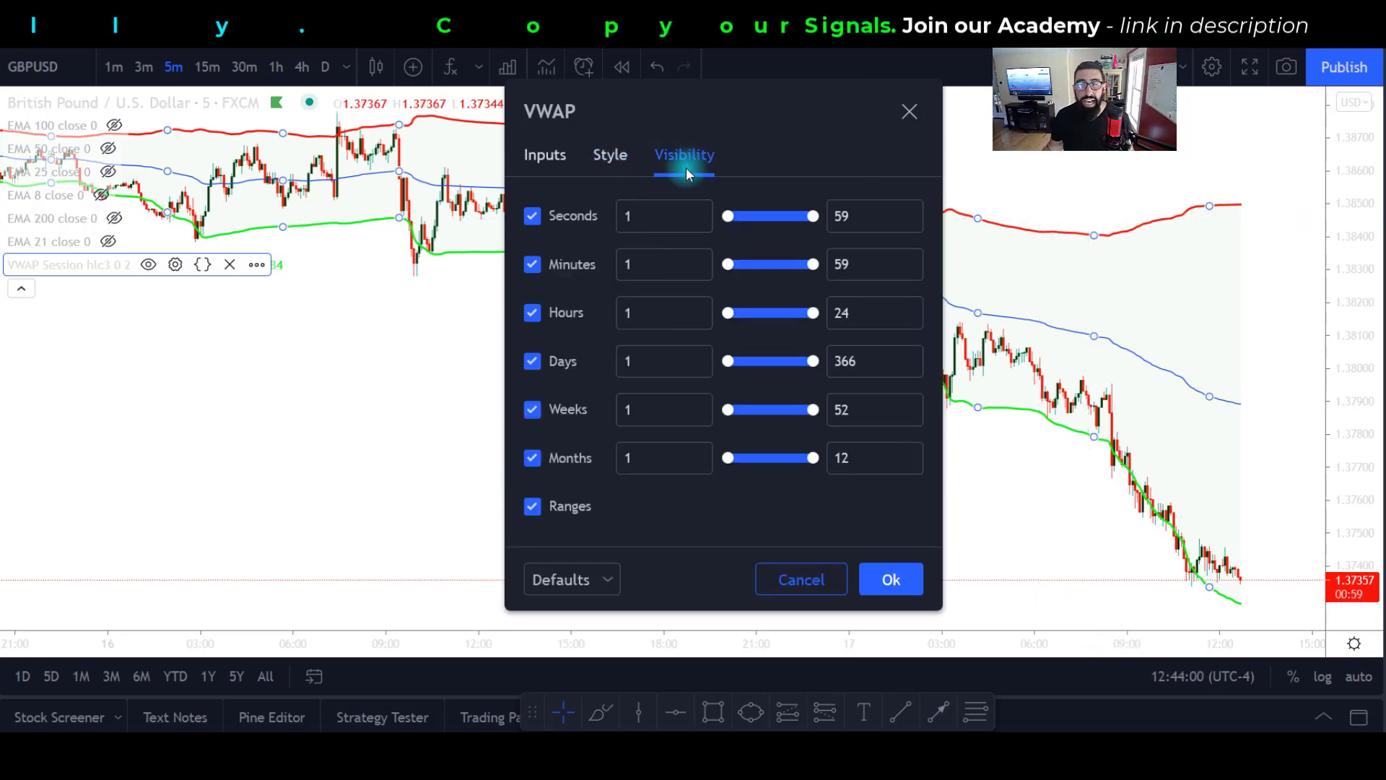
click(892, 580)
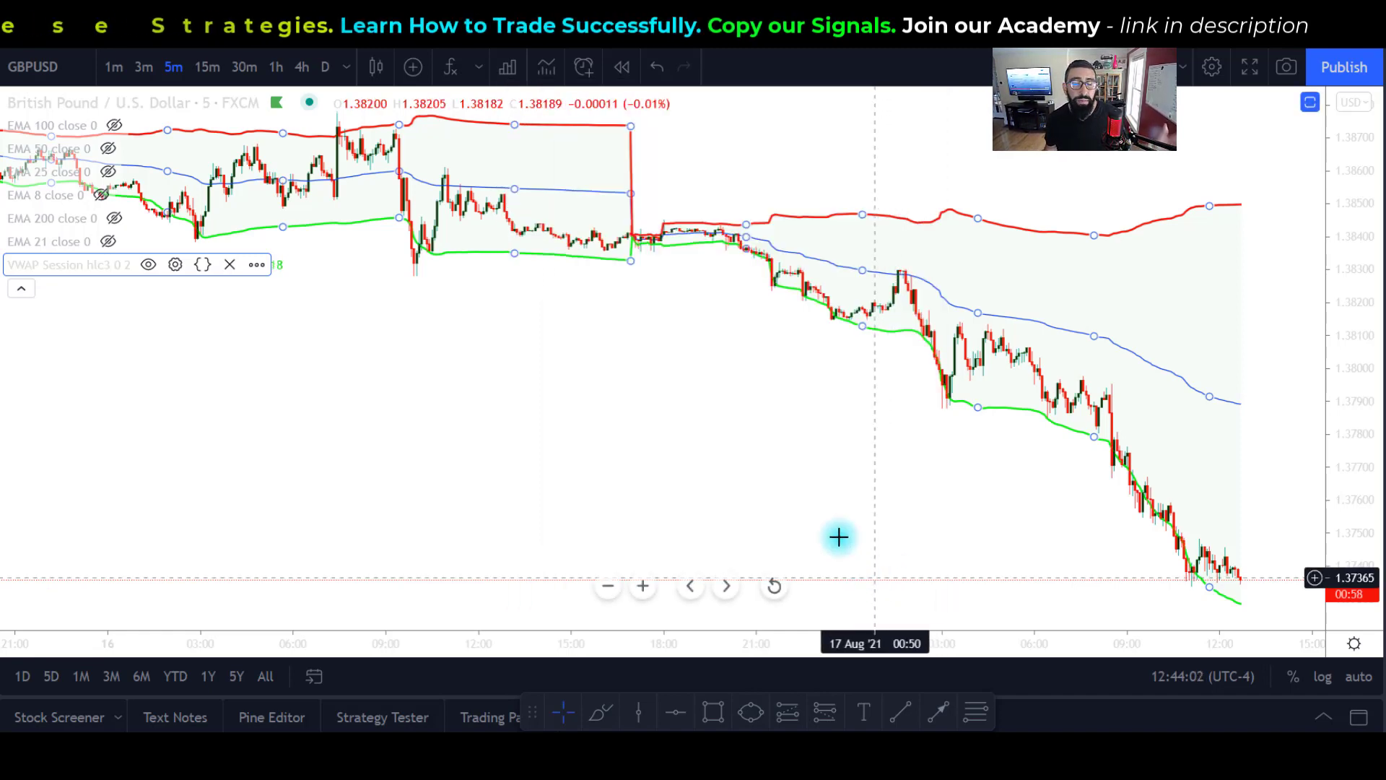
click(23, 297)
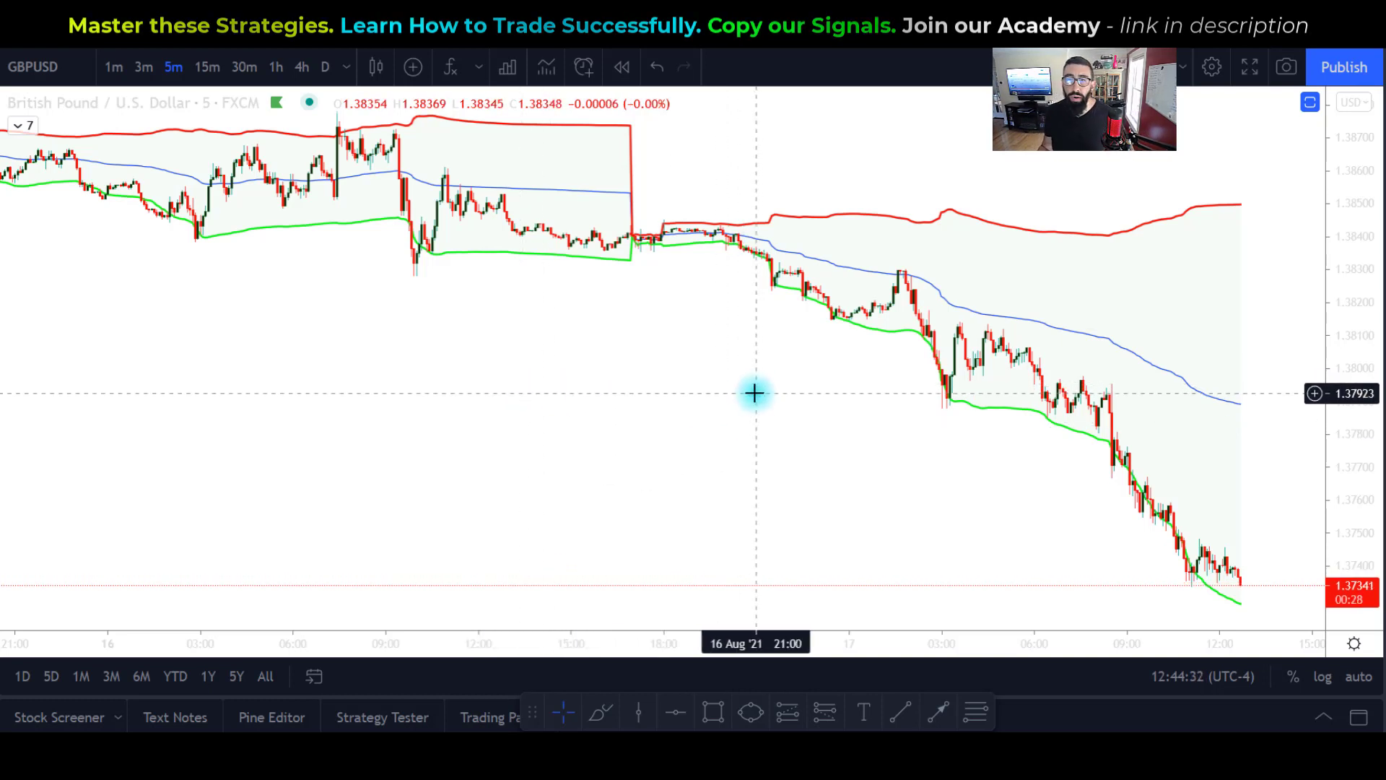
Step: Examine how price moves relative to the VWAP bands across the 12 to 16 August sessions
drag(755, 393, 652, 436)
scroll(501, 412, down, 4)
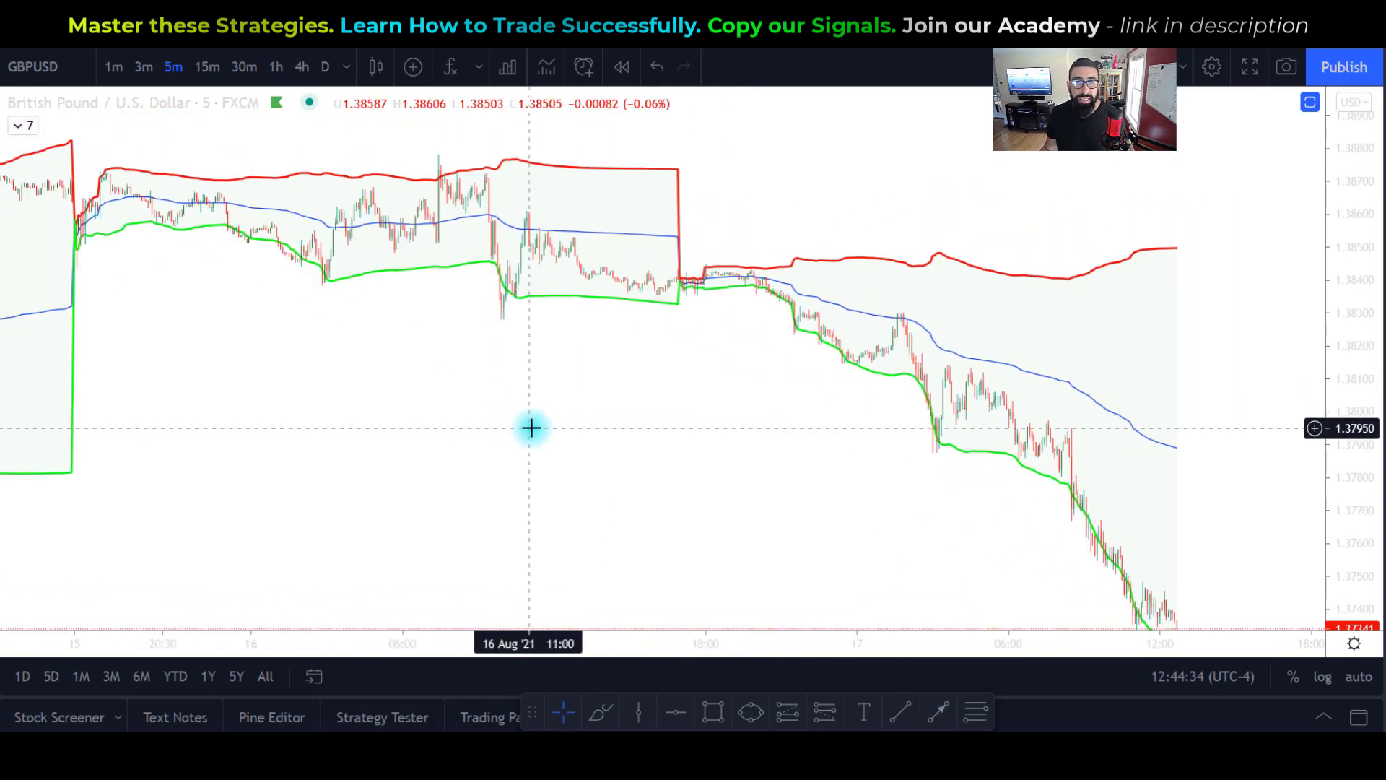
drag(446, 368, 851, 402)
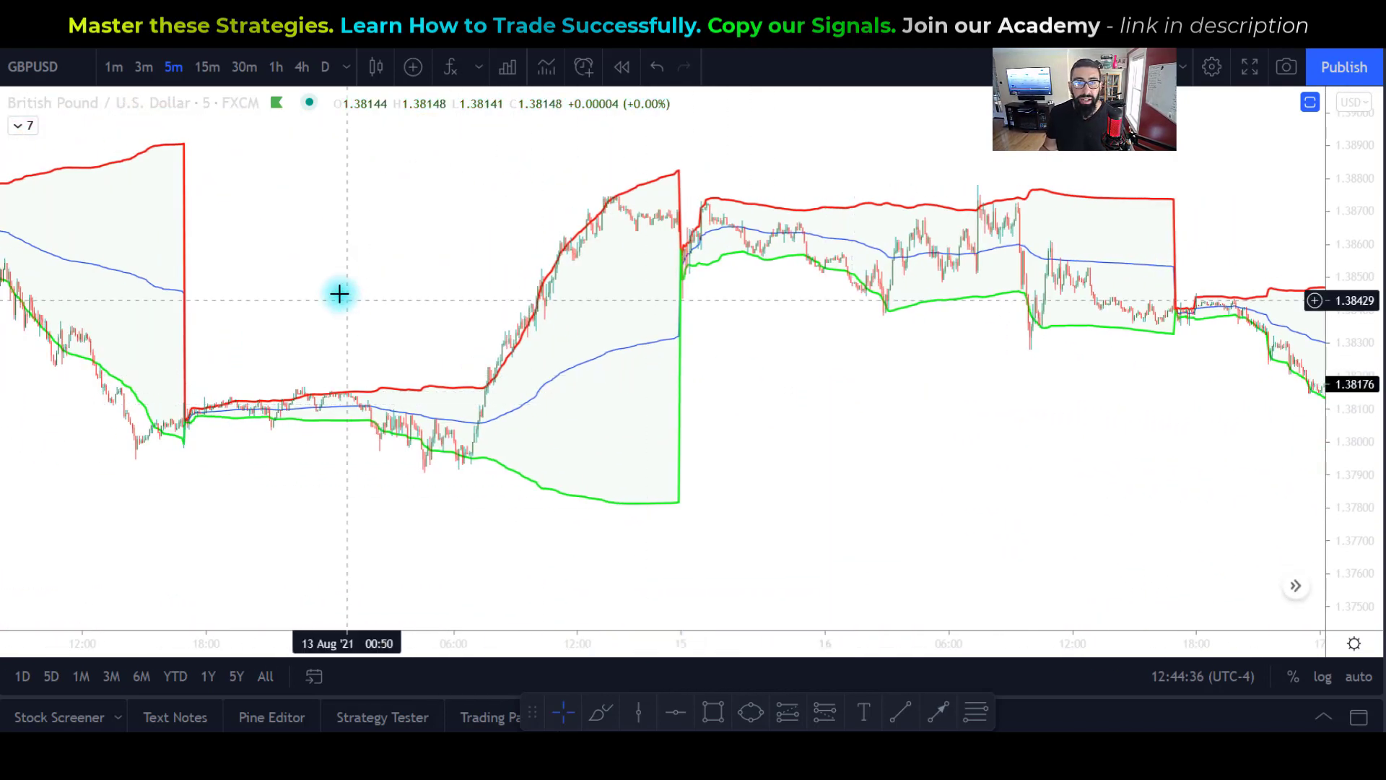
drag(337, 294, 576, 303)
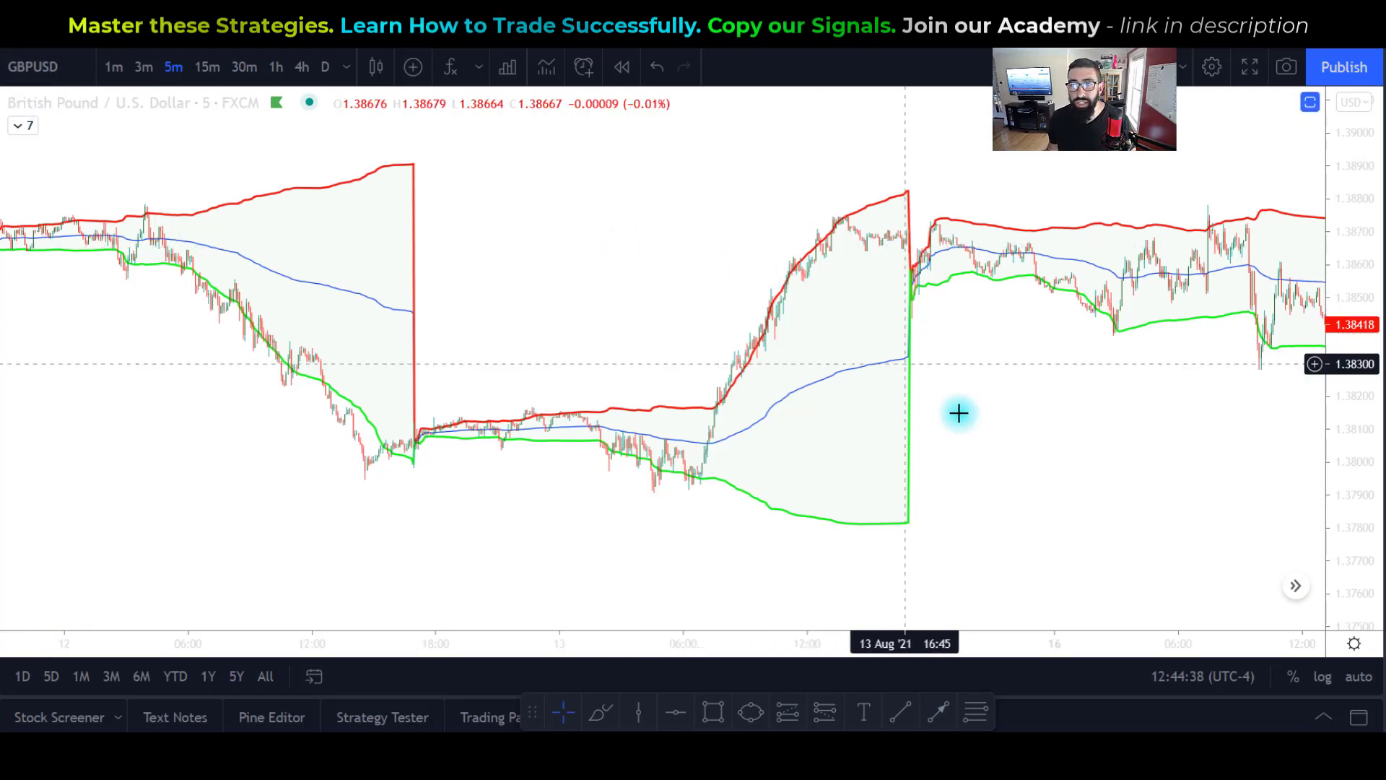
scroll(960, 411, right, 5)
drag(962, 455, 999, 458)
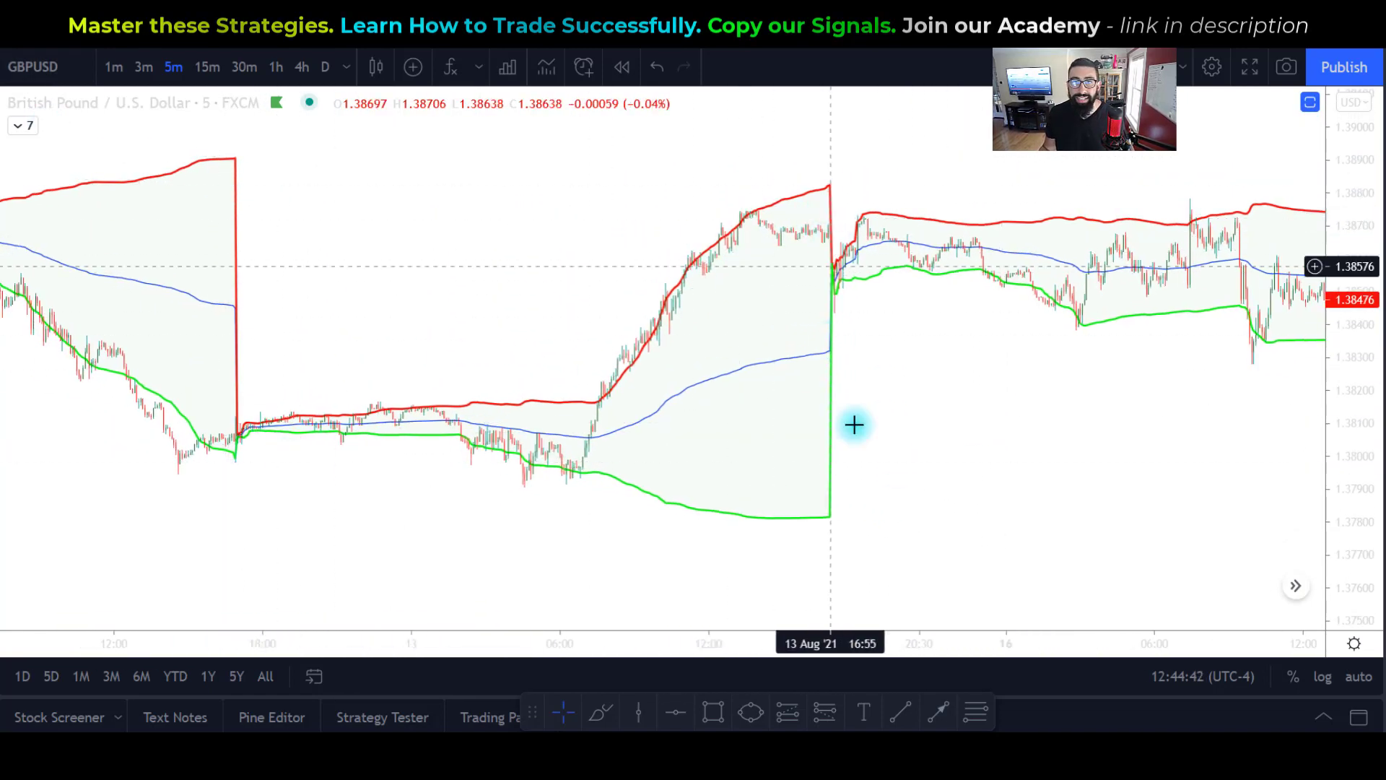
drag(1015, 458, 743, 379)
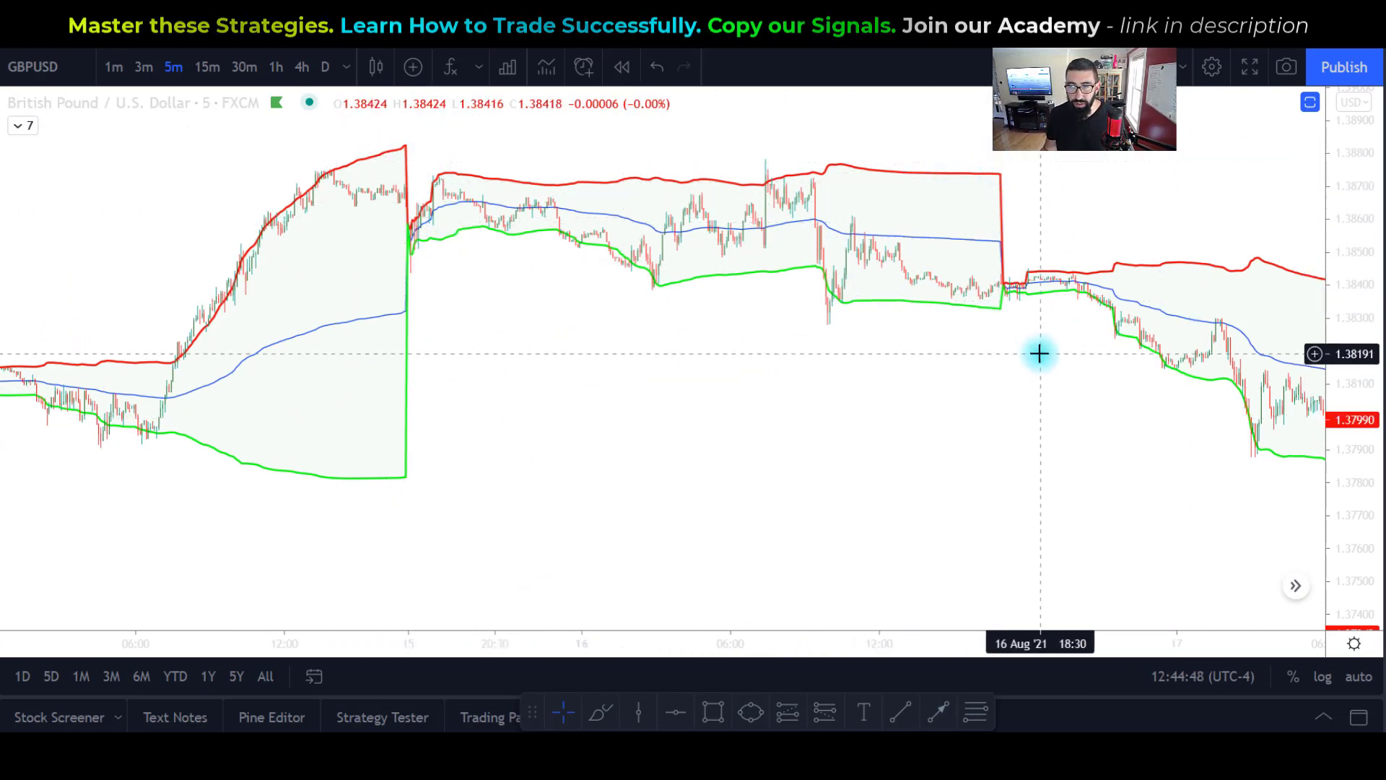
scroll(553, 422, left, 5)
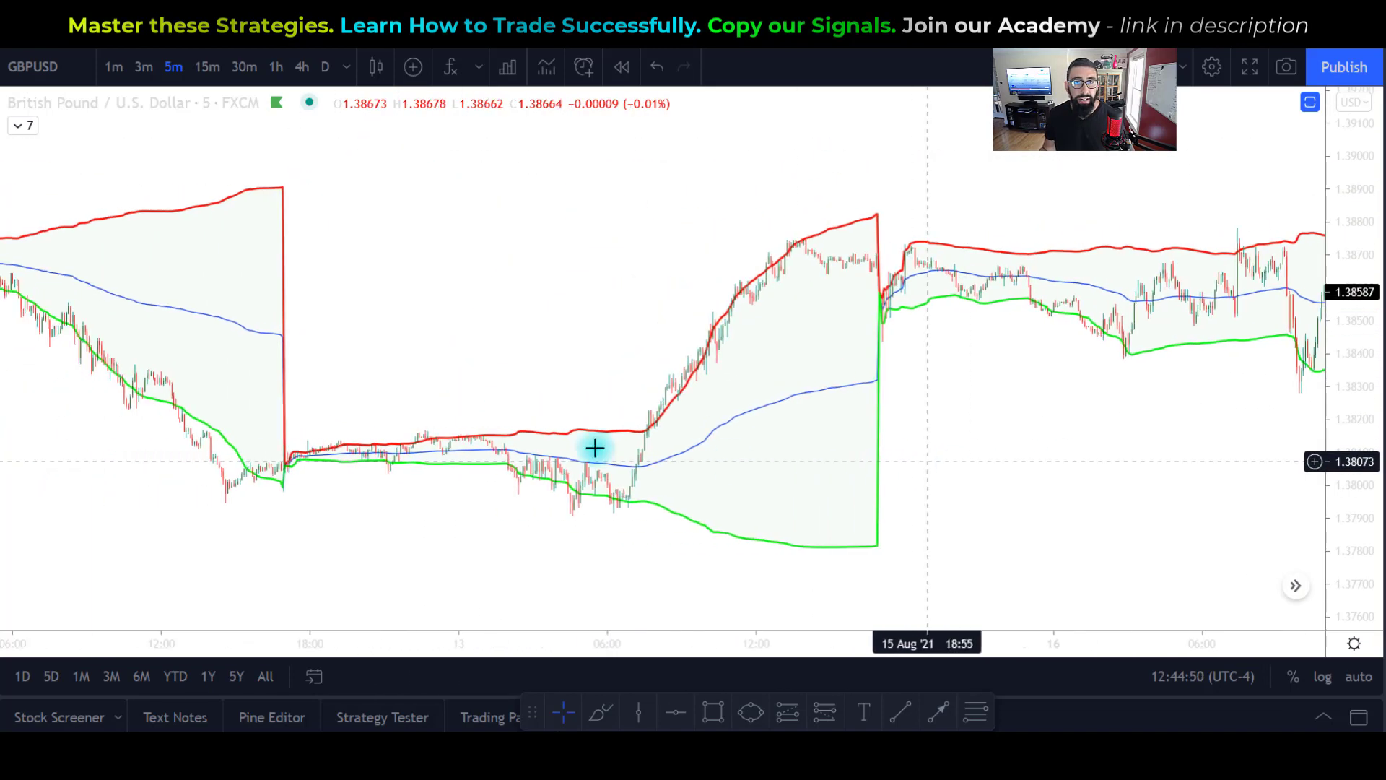
scroll(464, 340, left, 5)
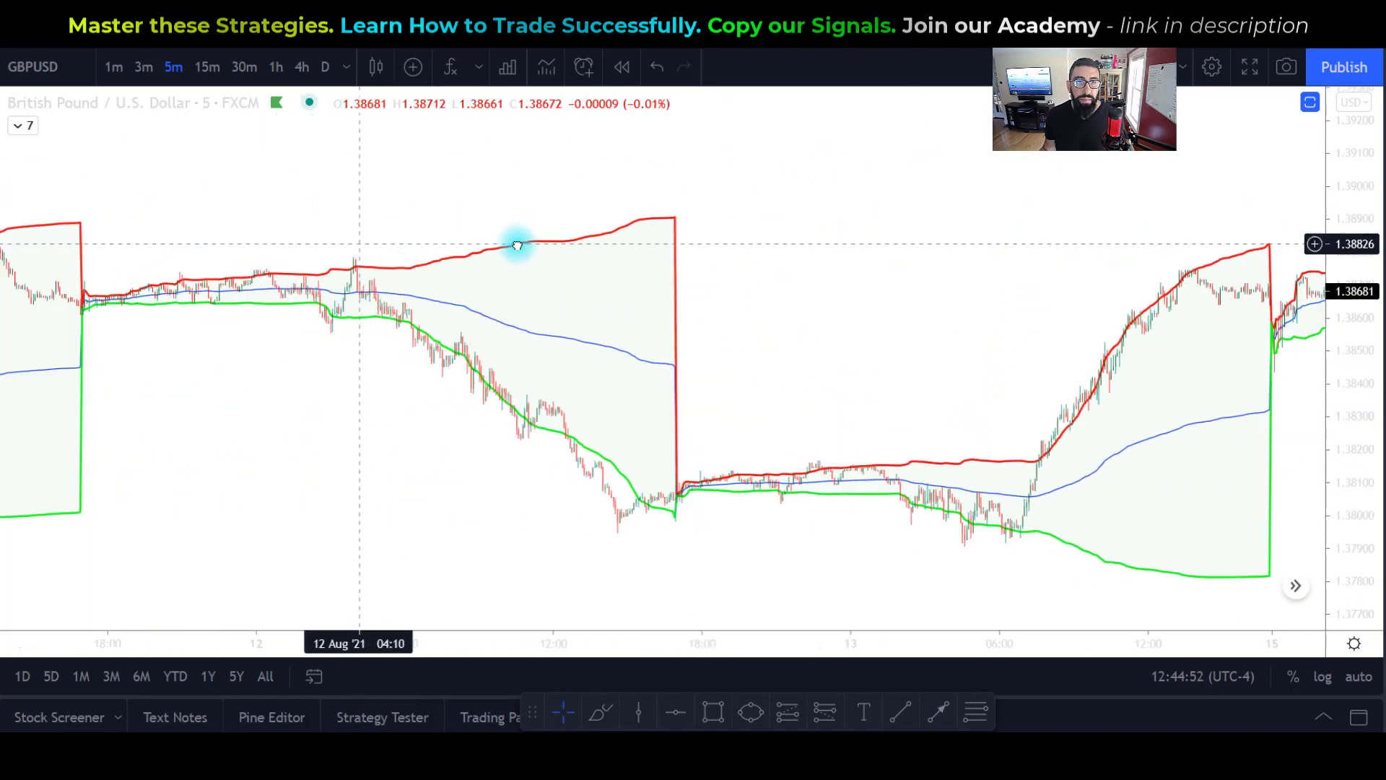
scroll(625, 232, right, 5)
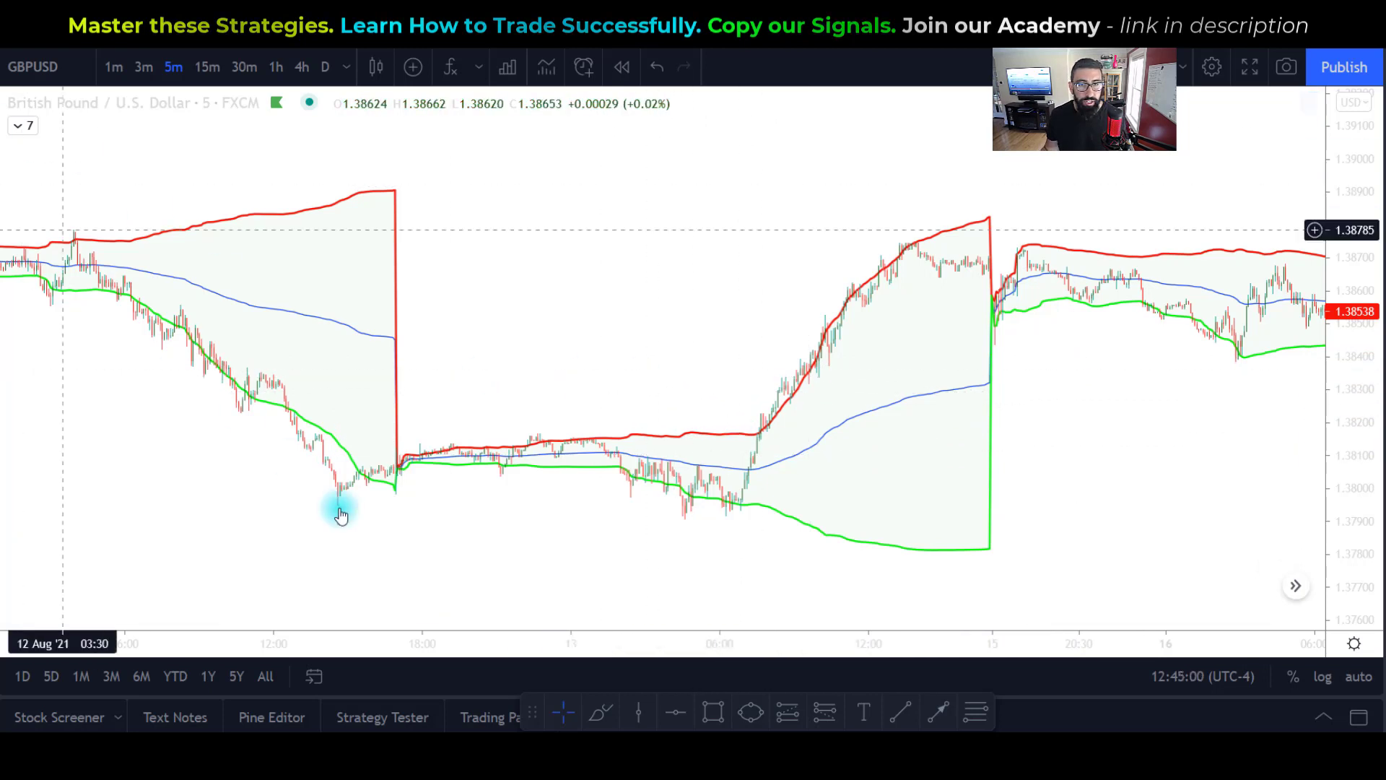
Step: Outline the VWAP session from 12 August 16:55 to 13 August 16:55 with a rectangle, and discard it
key(alt+shift+r)
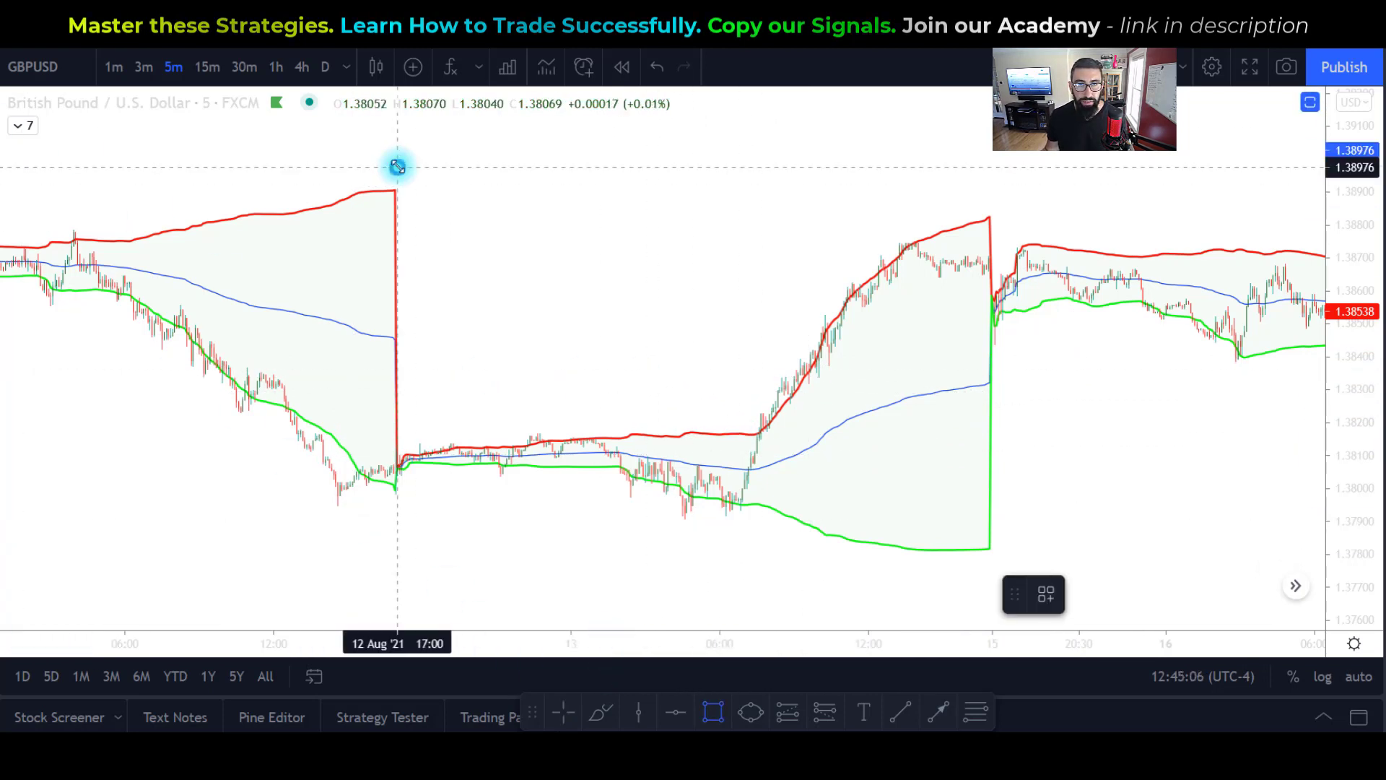
drag(397, 167, 1016, 567)
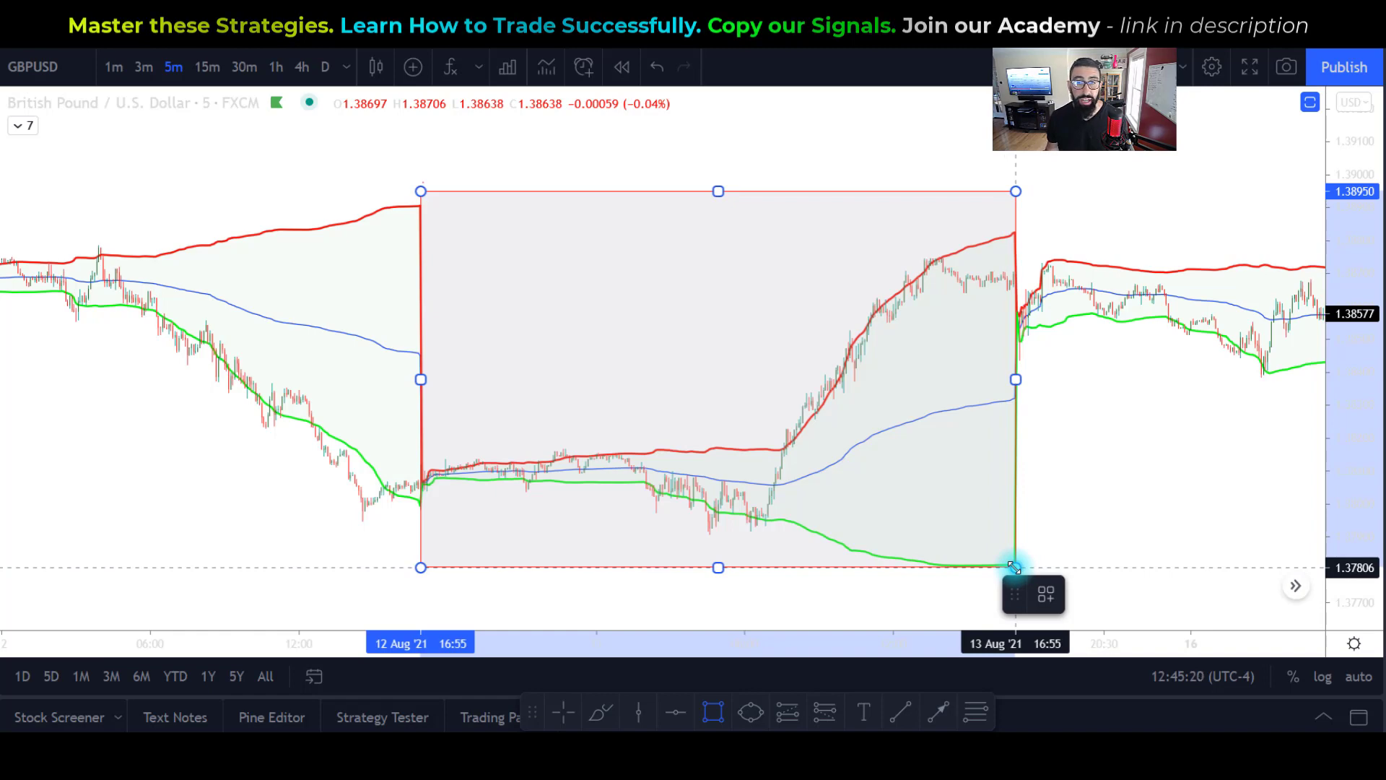
key(Escape)
Step: Compare the 17 August price decline along the lower VWAP band with the 13 August rise along the upper band
scroll(1037, 480, up, 3)
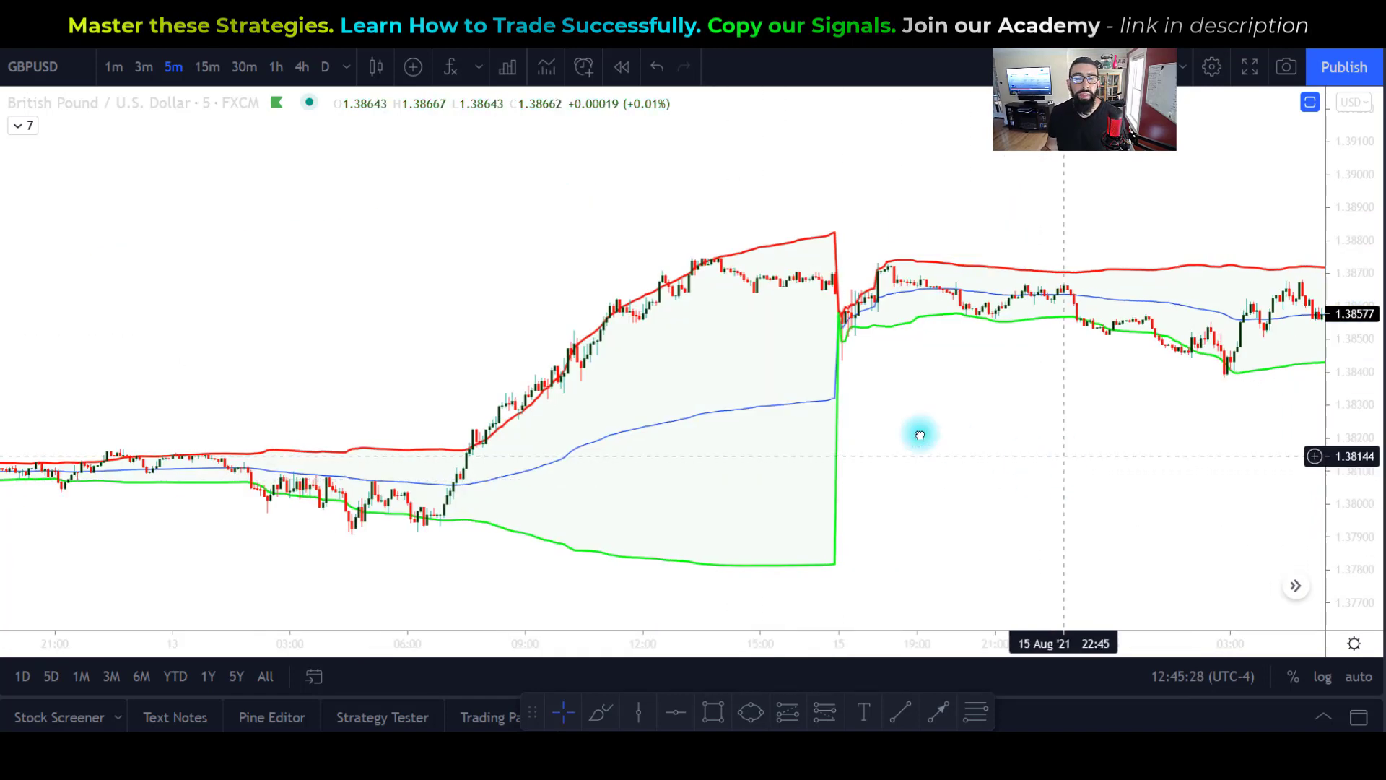
drag(919, 435, 548, 358)
drag(898, 393, 538, 408)
drag(830, 455, 618, 459)
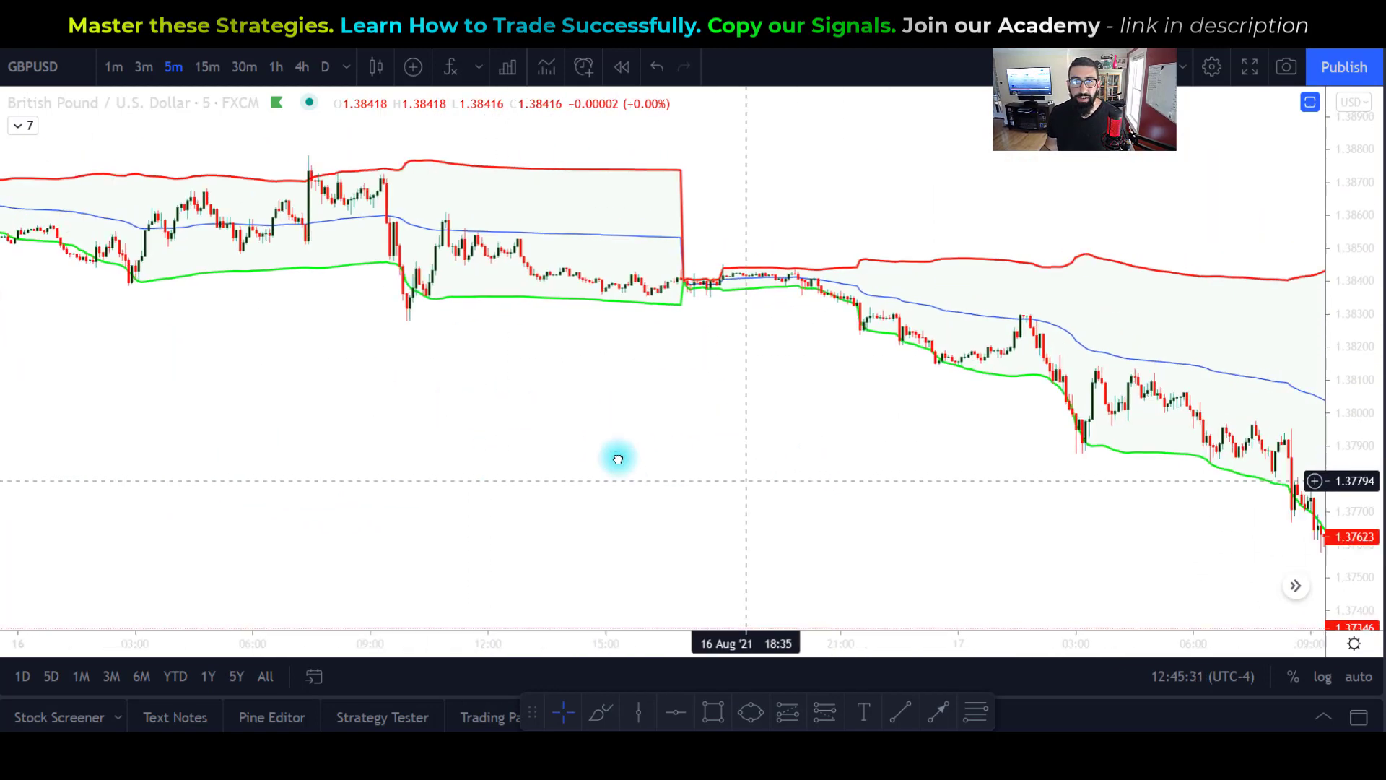
drag(960, 459, 595, 458)
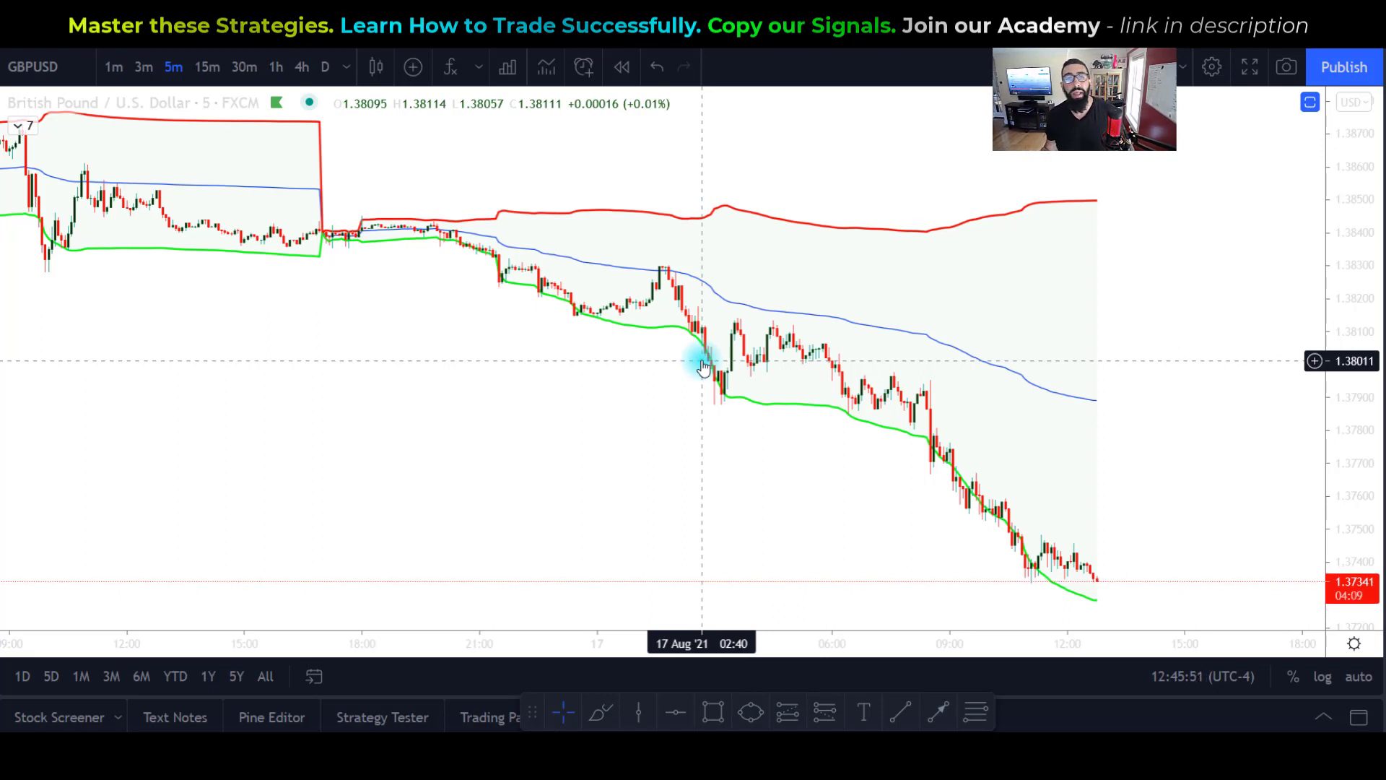
drag(587, 331, 192, 257)
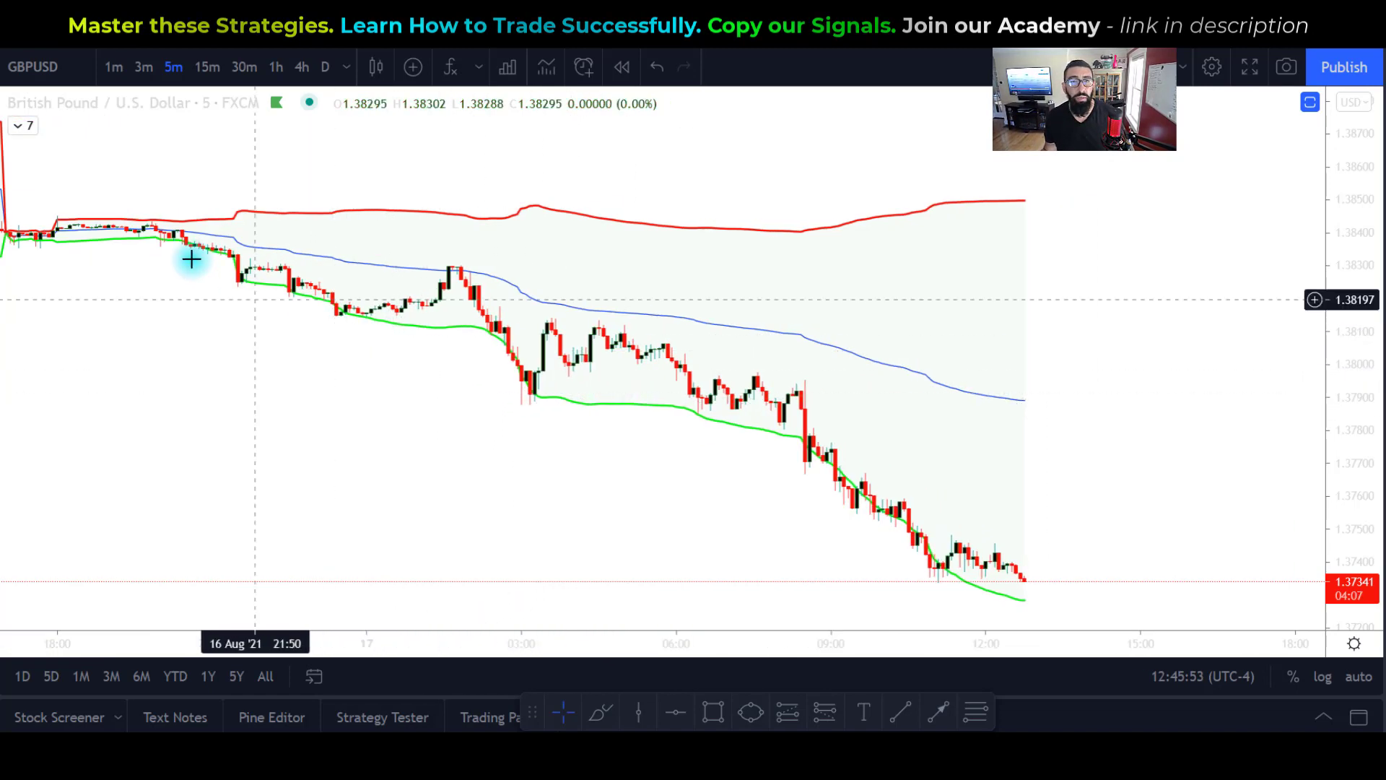
drag(337, 424, 418, 374)
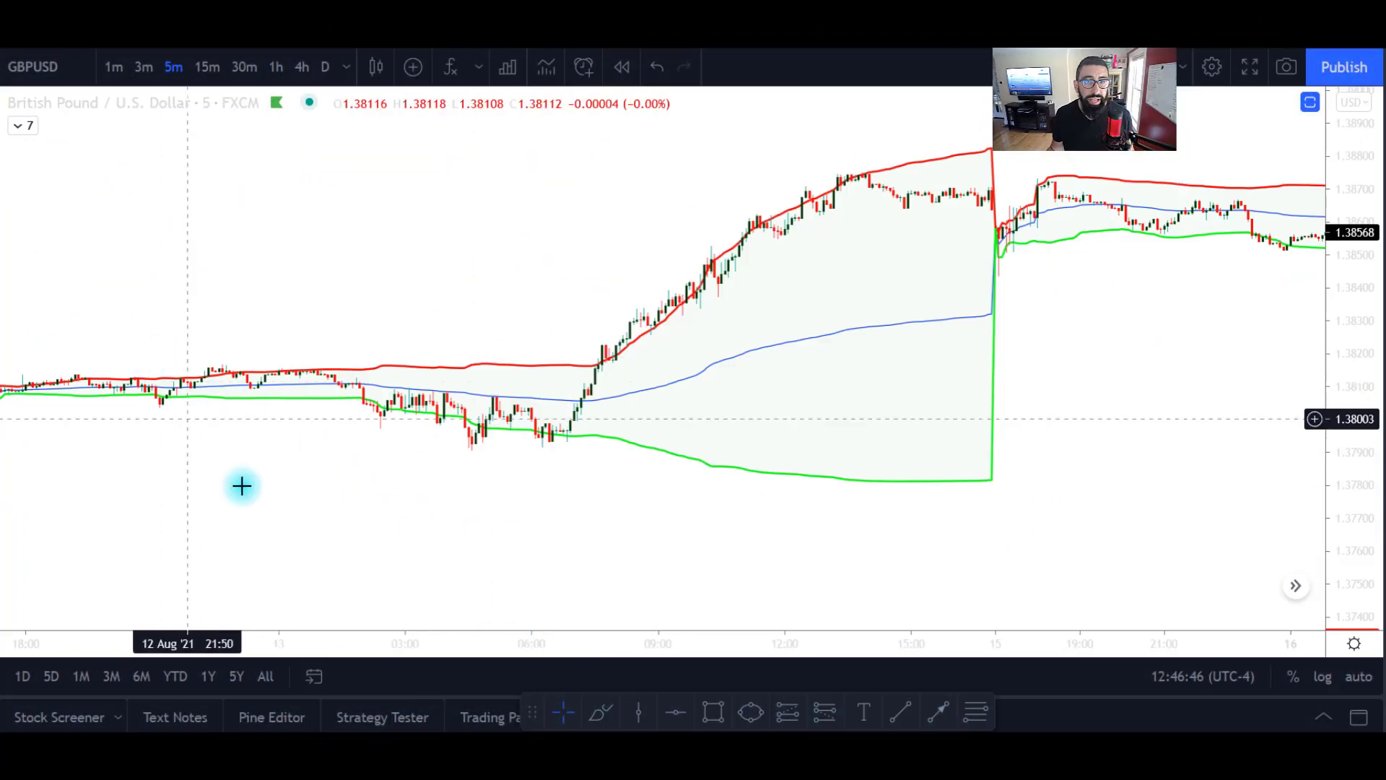
drag(241, 485, 371, 519)
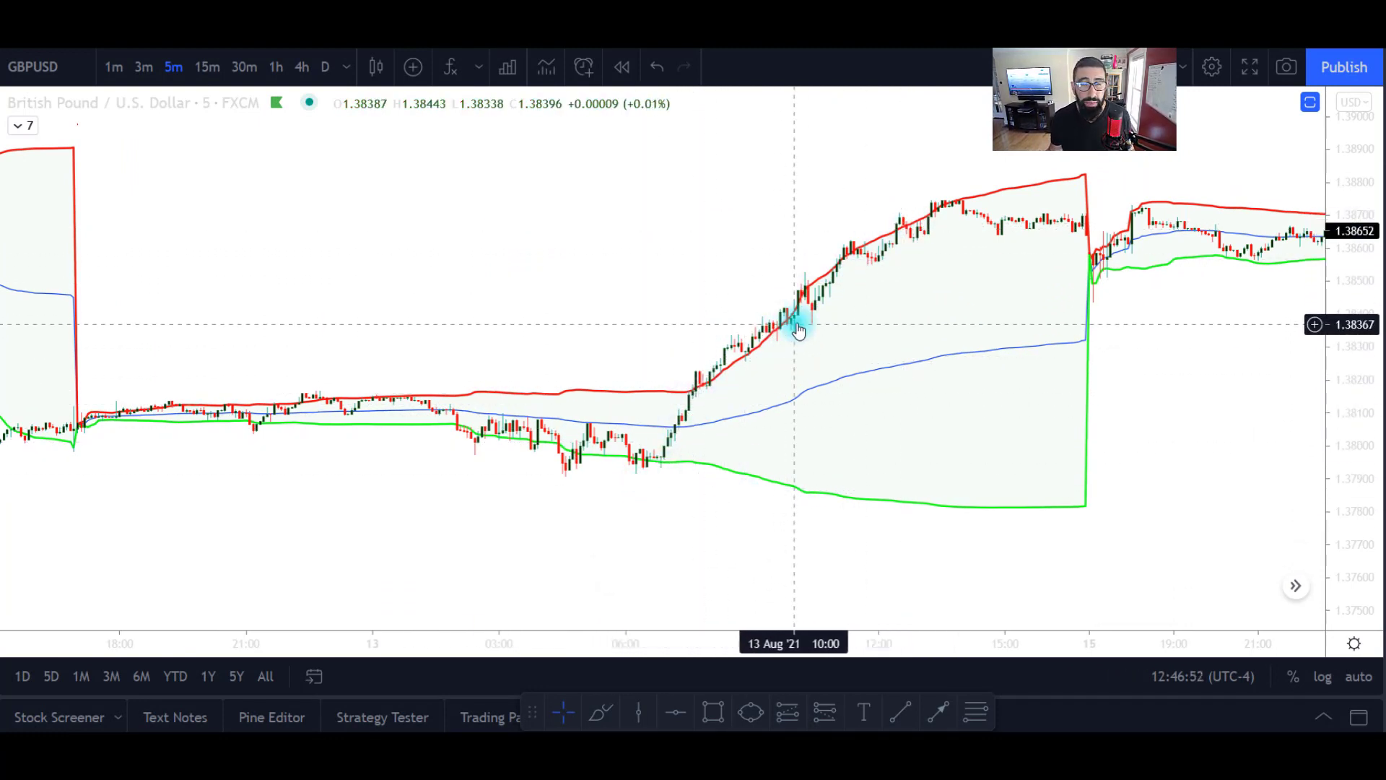
scroll(758, 348, up, 1)
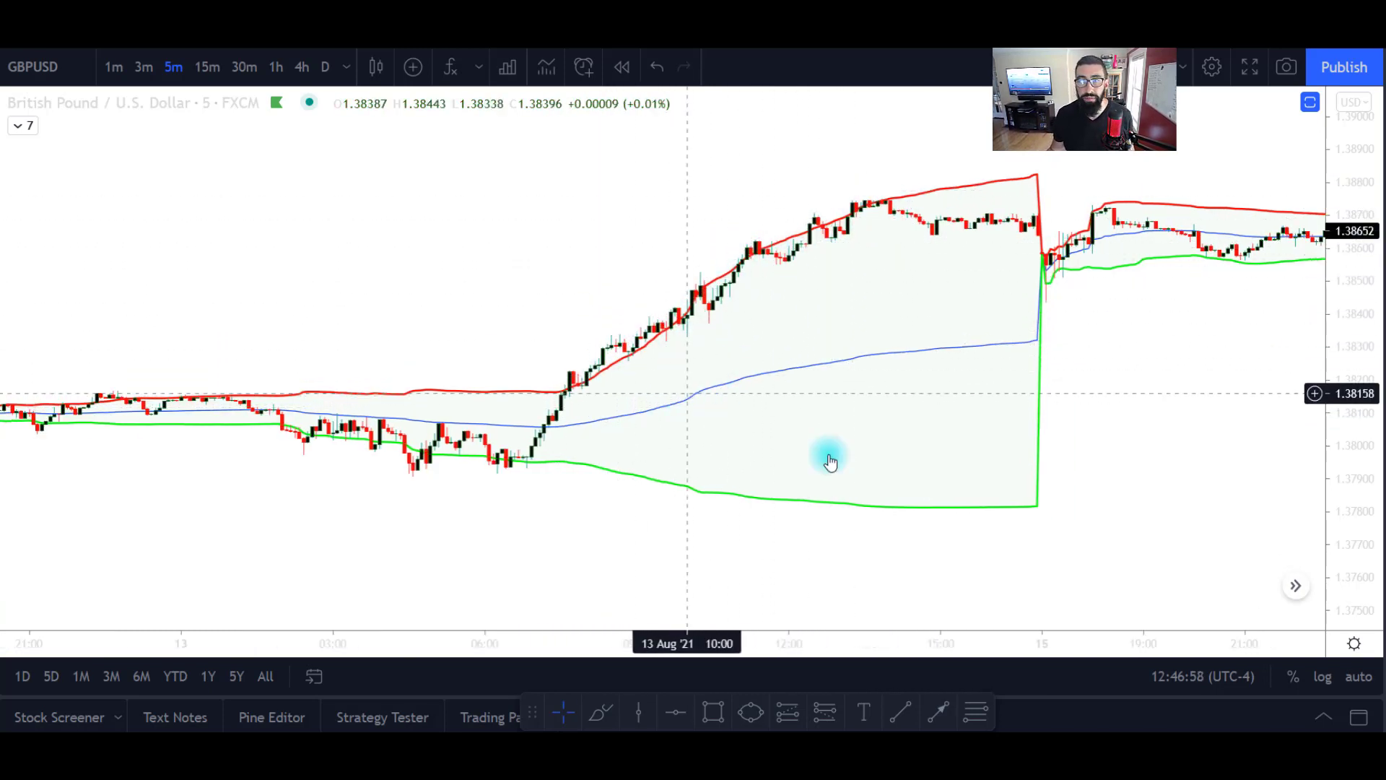
drag(1173, 426, 1108, 387)
drag(862, 391, 665, 390)
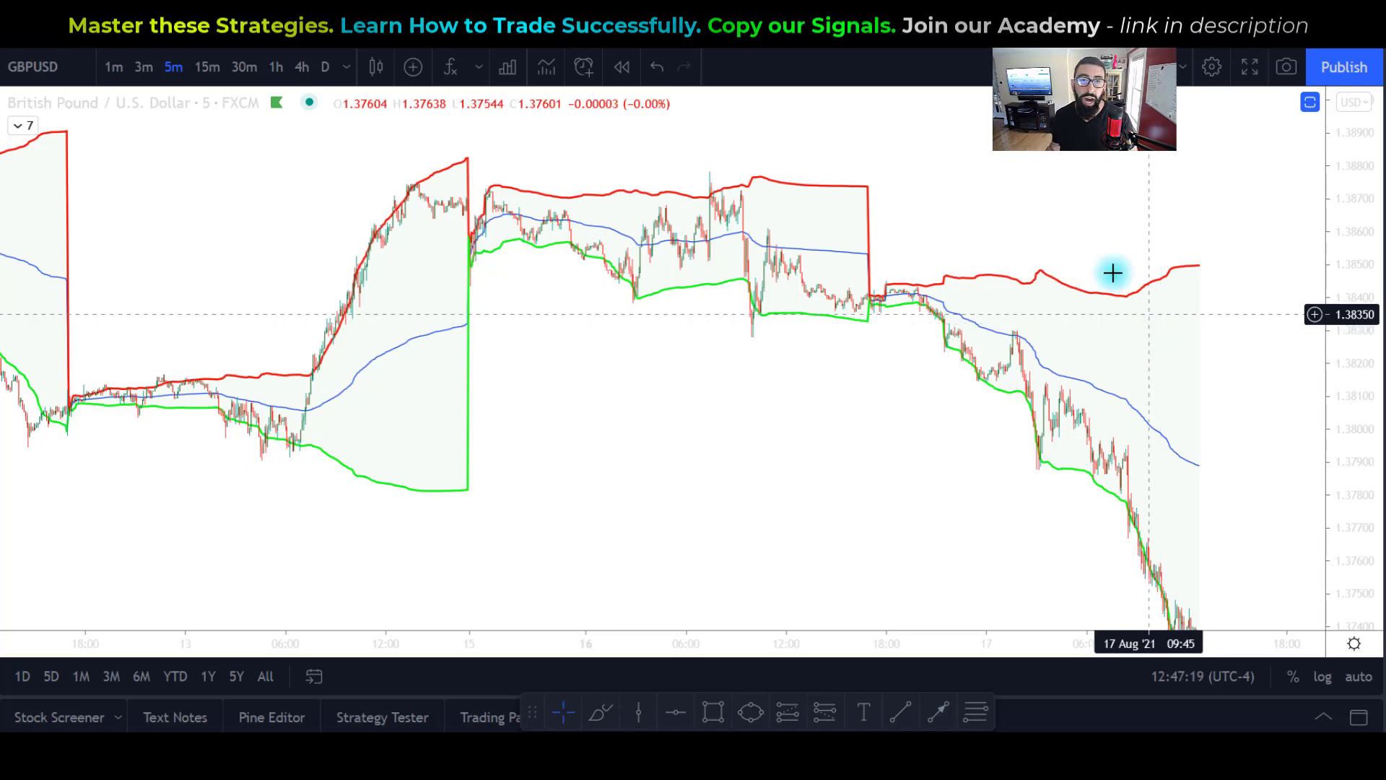
click(209, 418)
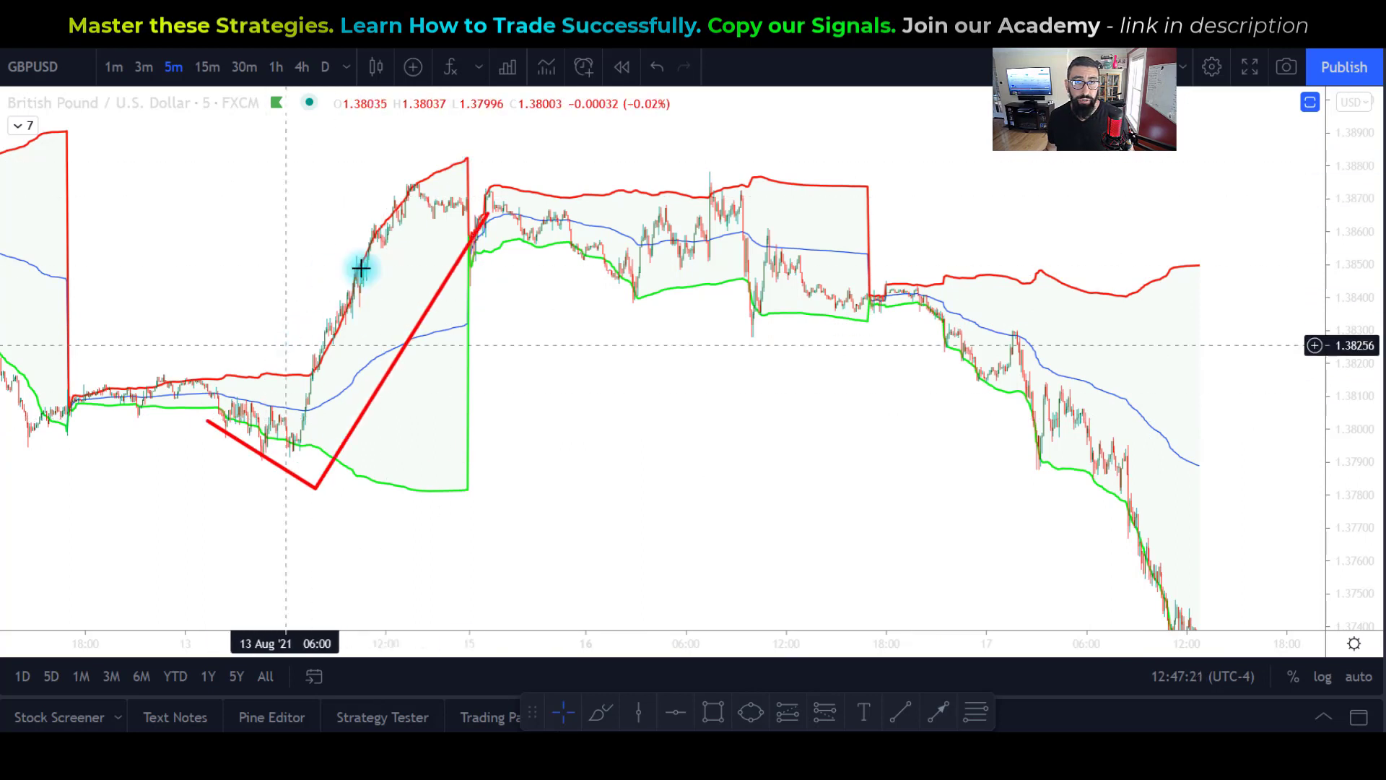
click(397, 120)
click(491, 194)
click(469, 334)
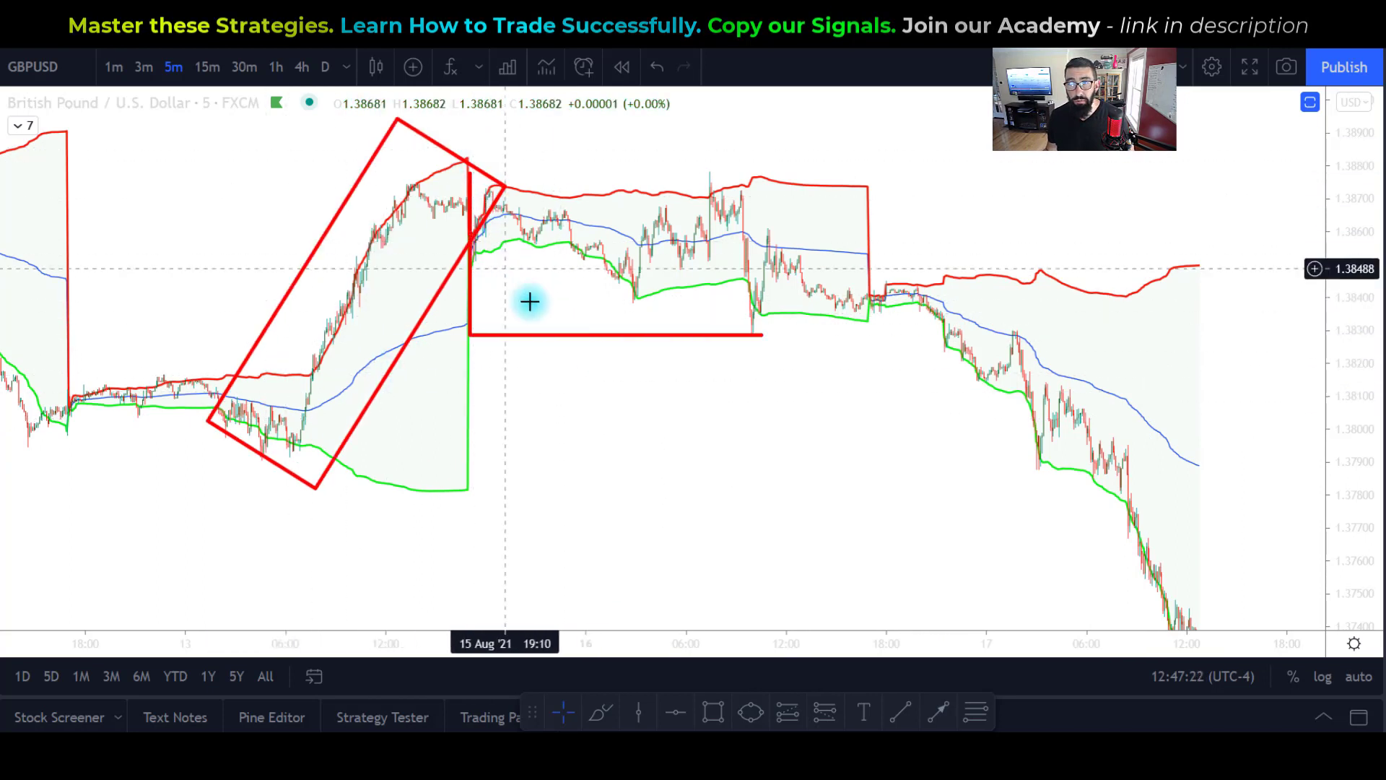
click(876, 334)
click(764, 173)
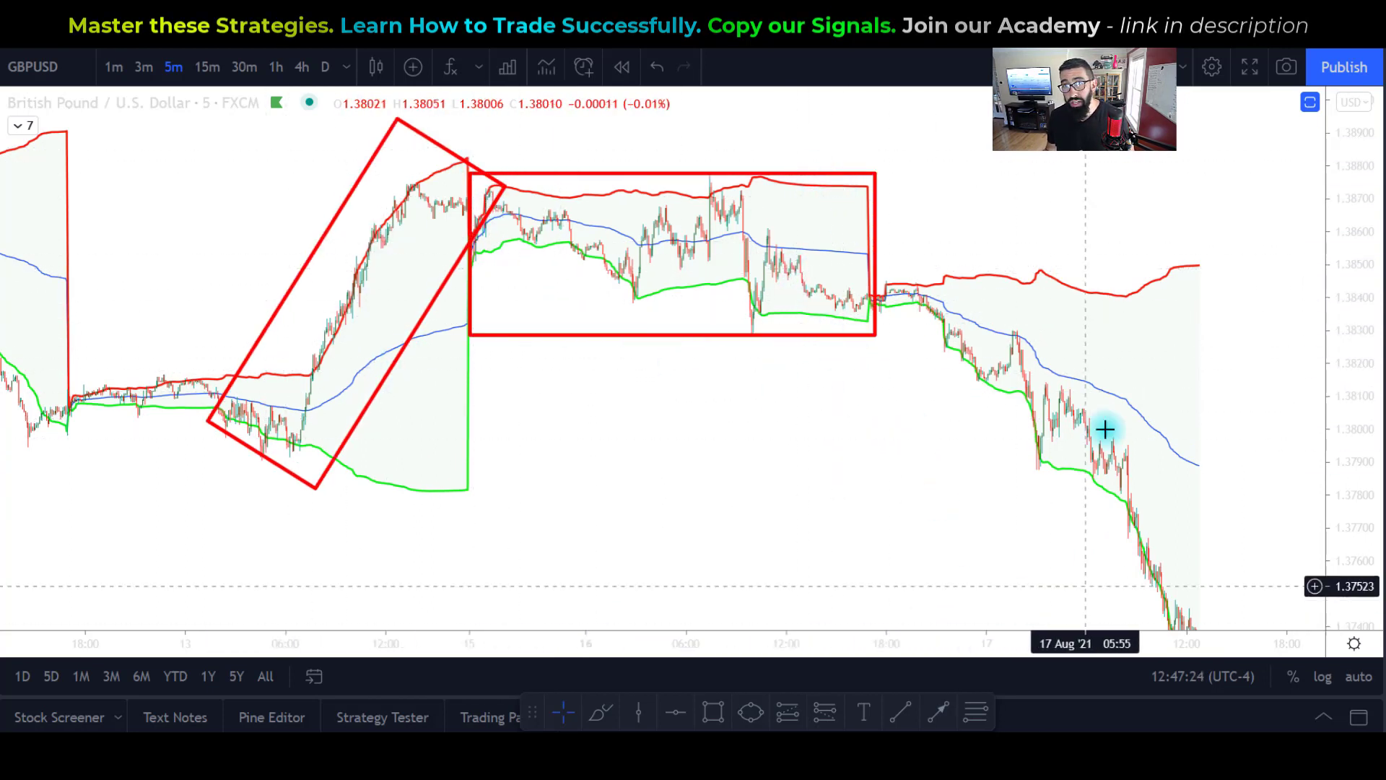
click(1055, 511)
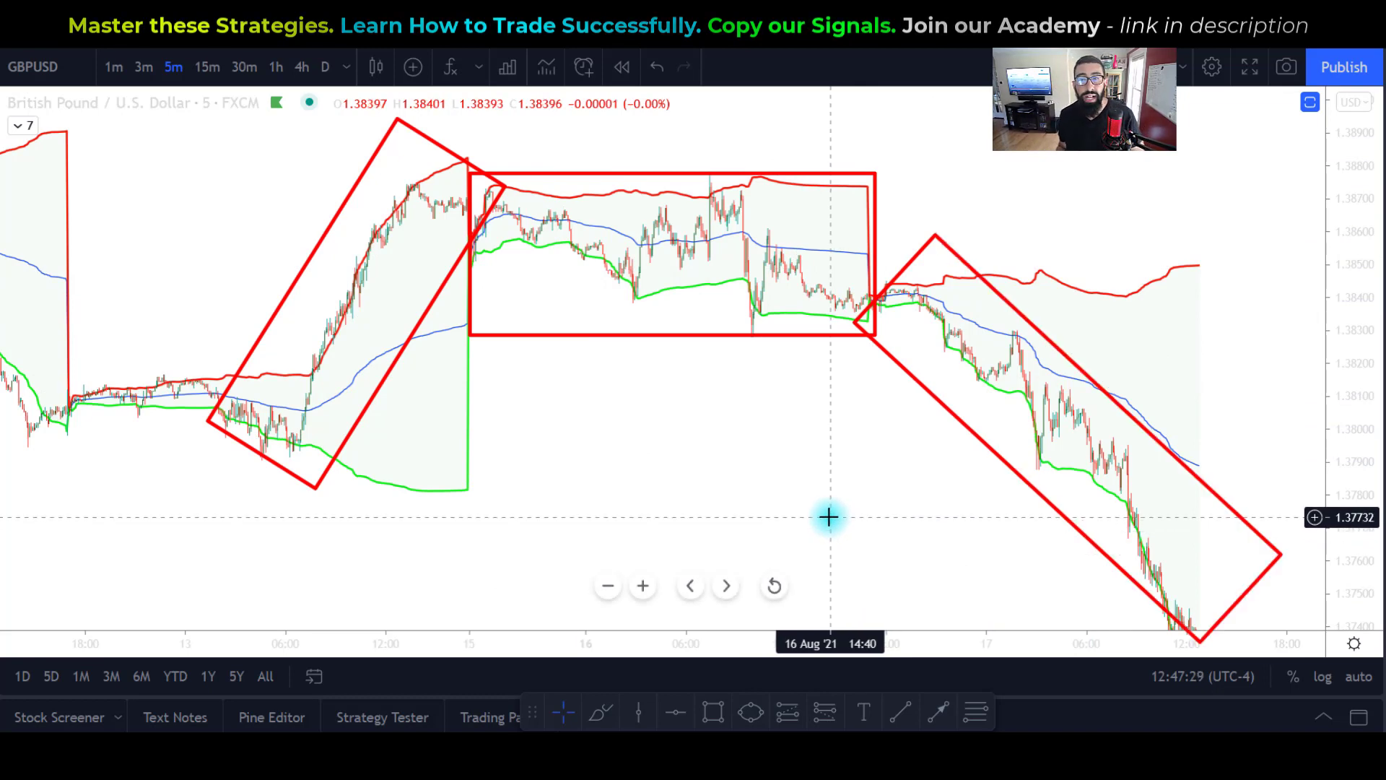
key(ctrl+alt+h)
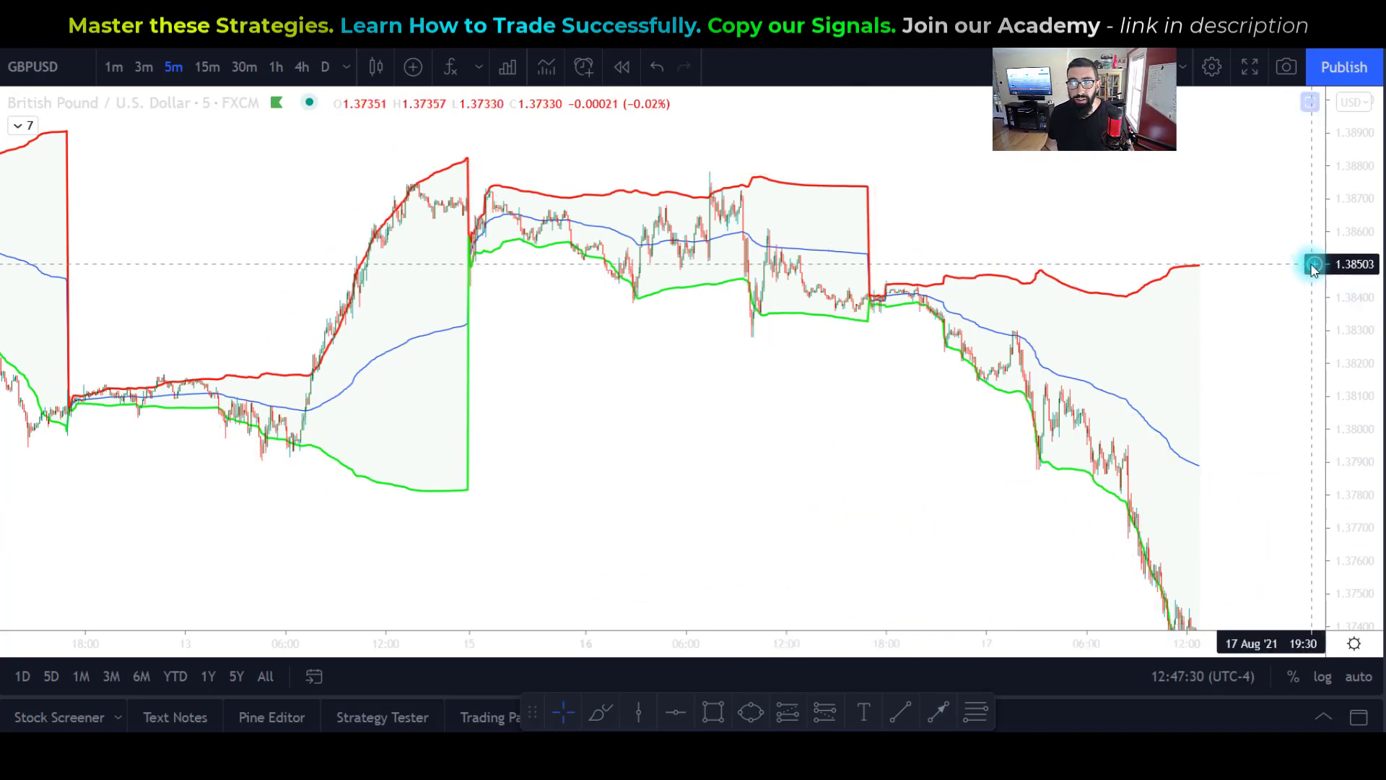
Step: Compress the price scale so that the whole 17 August decline fits in the chart
drag(1358, 255, 1370, 300)
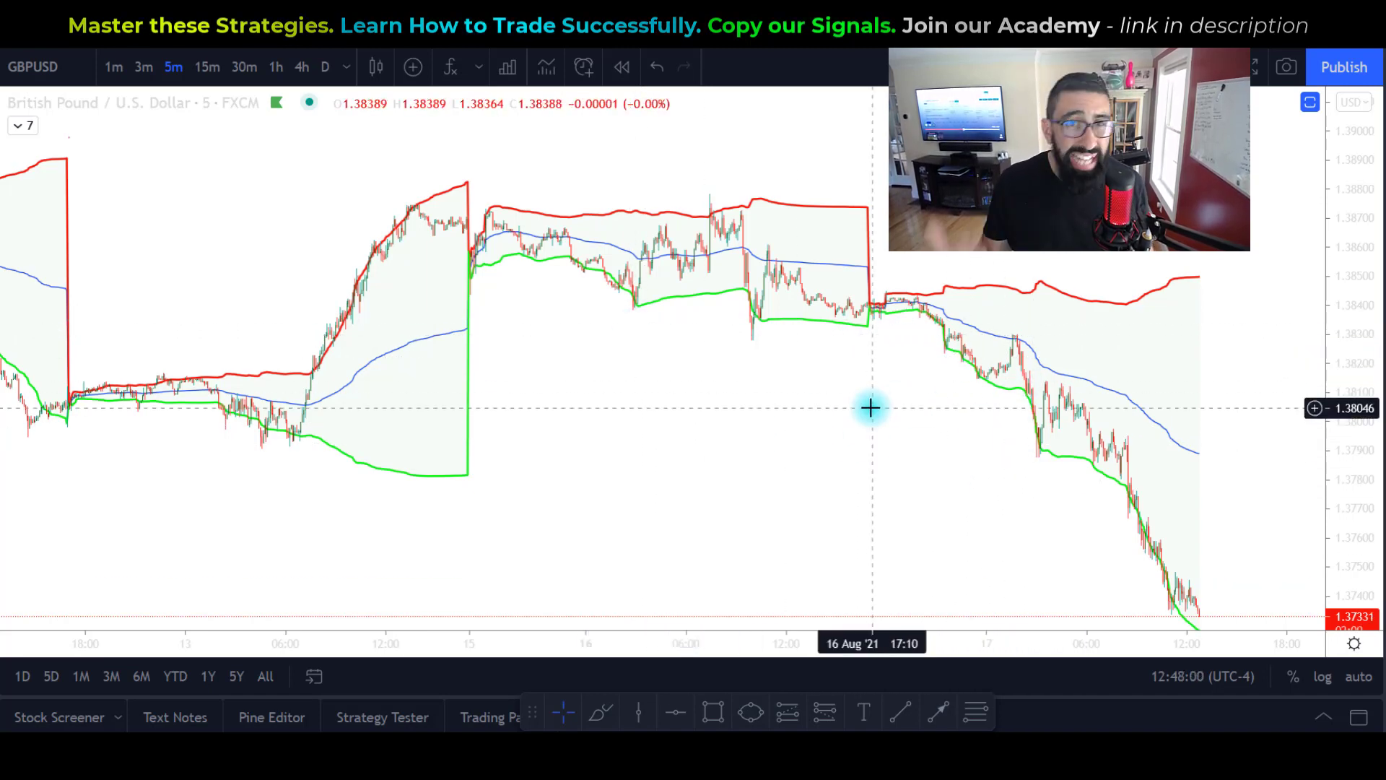
scroll(859, 410, up, 1)
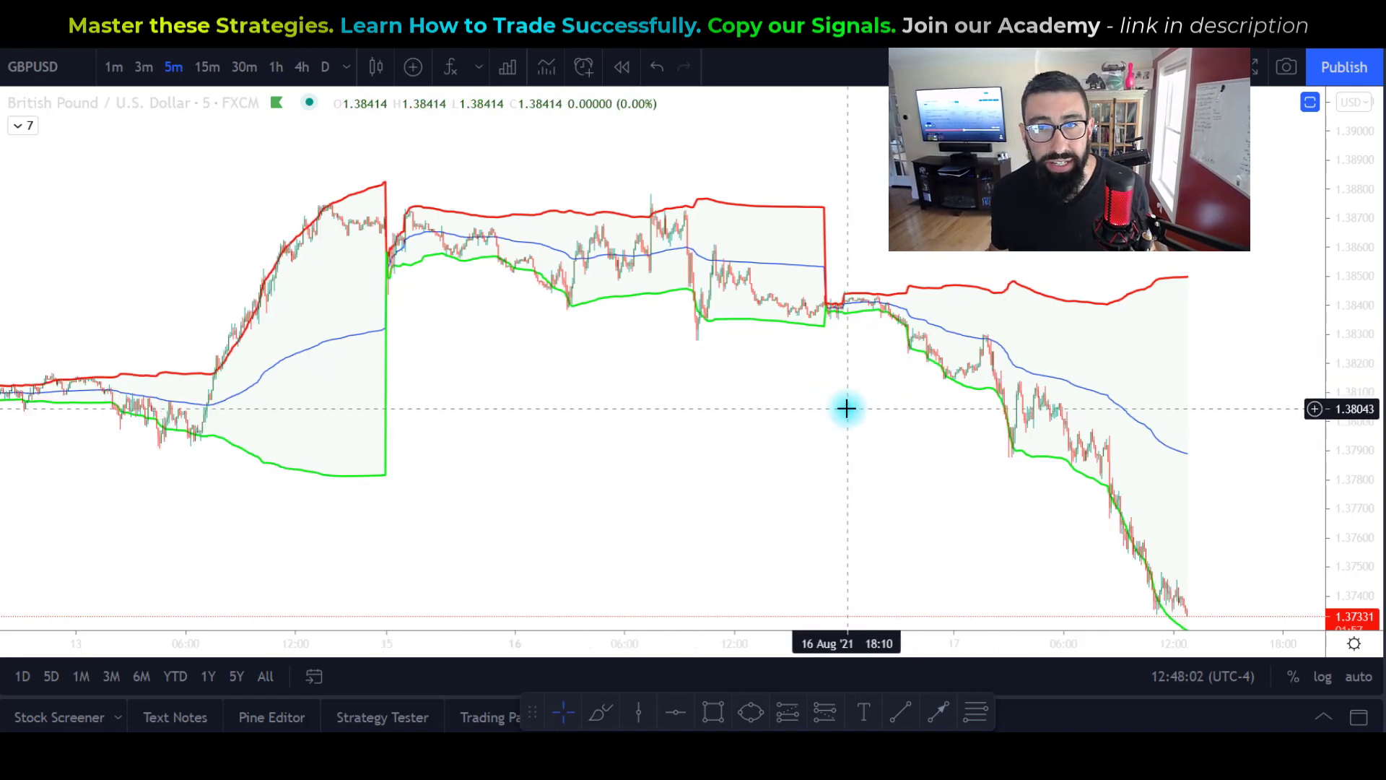
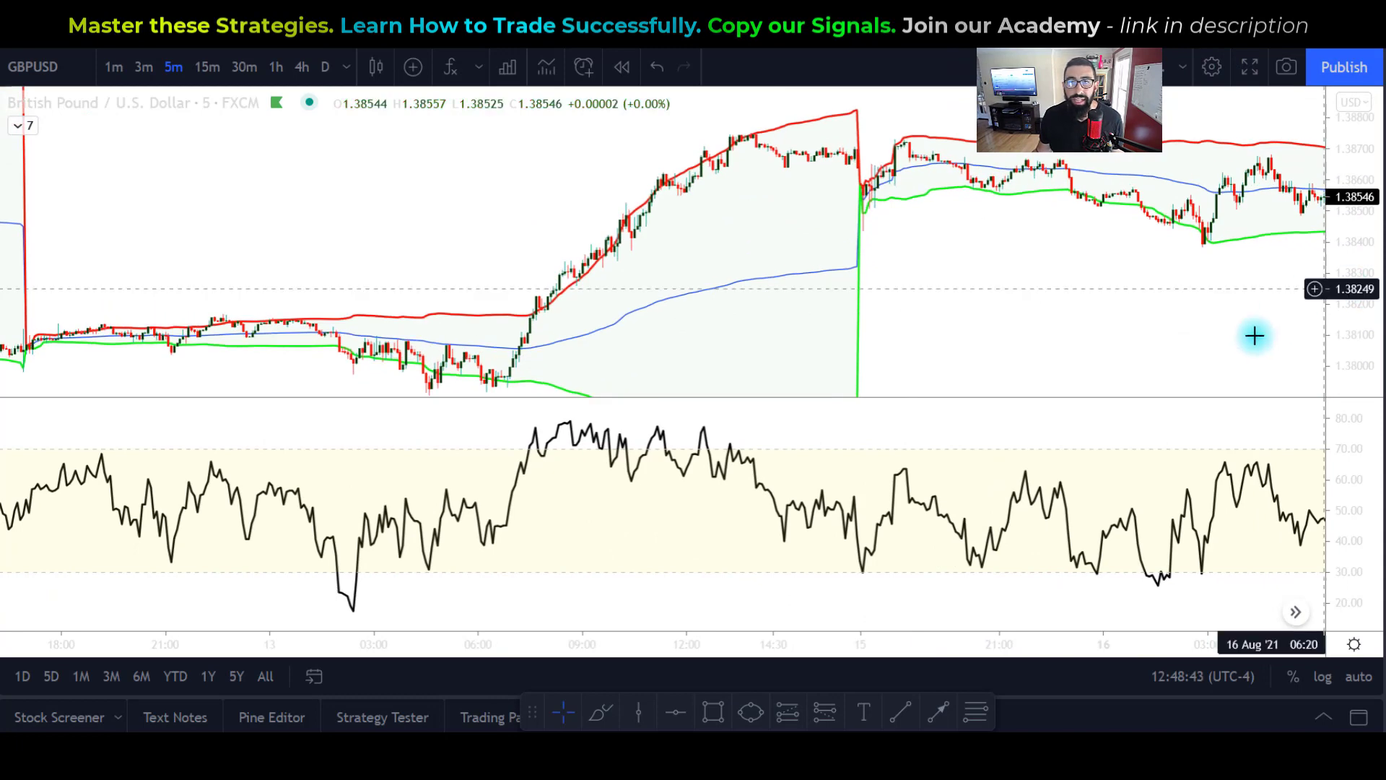
Step: Shrink the oscillator pane to enlarge the price chart, and compress the price scale to fit the latest session
drag(1241, 399, 1150, 529)
drag(1003, 405, 1071, 340)
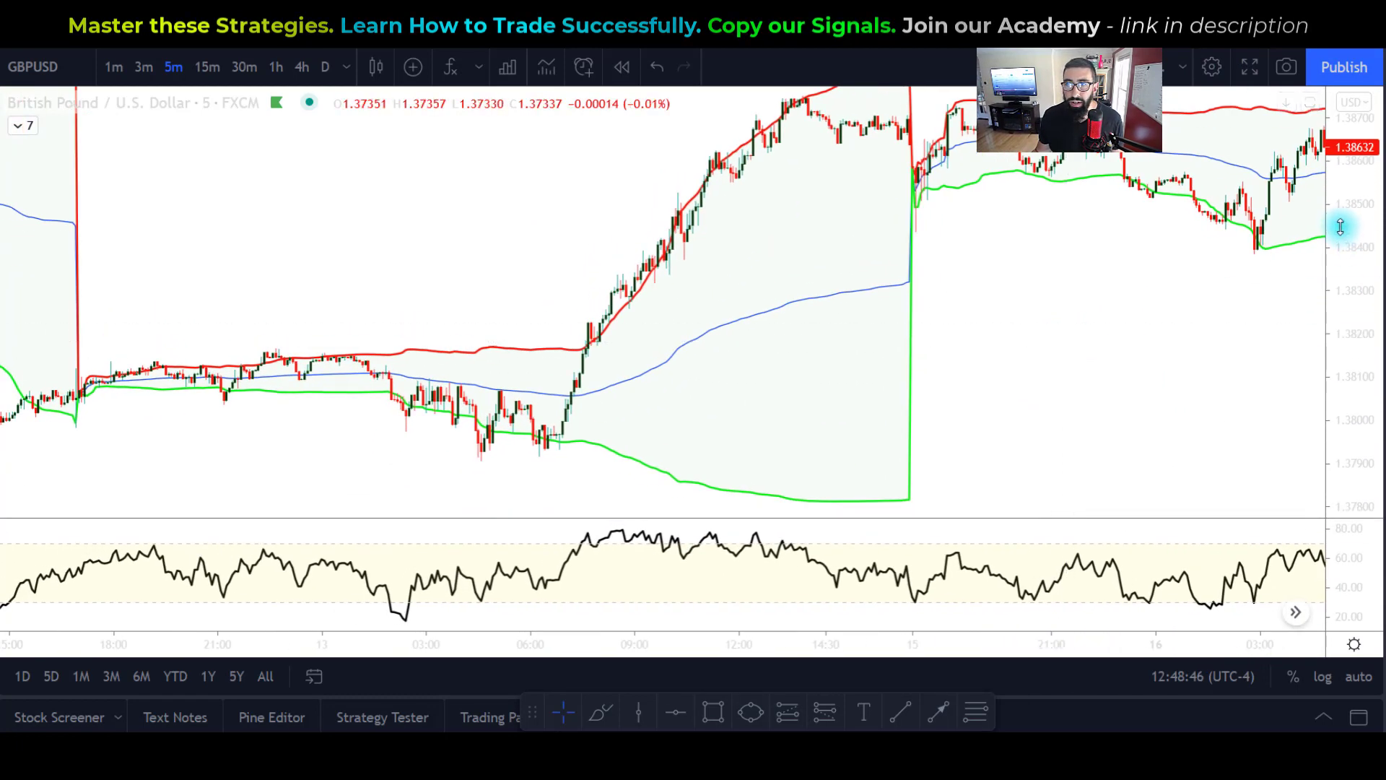
drag(1337, 223, 1336, 260)
scroll(939, 404, up, 2)
drag(905, 407, 854, 452)
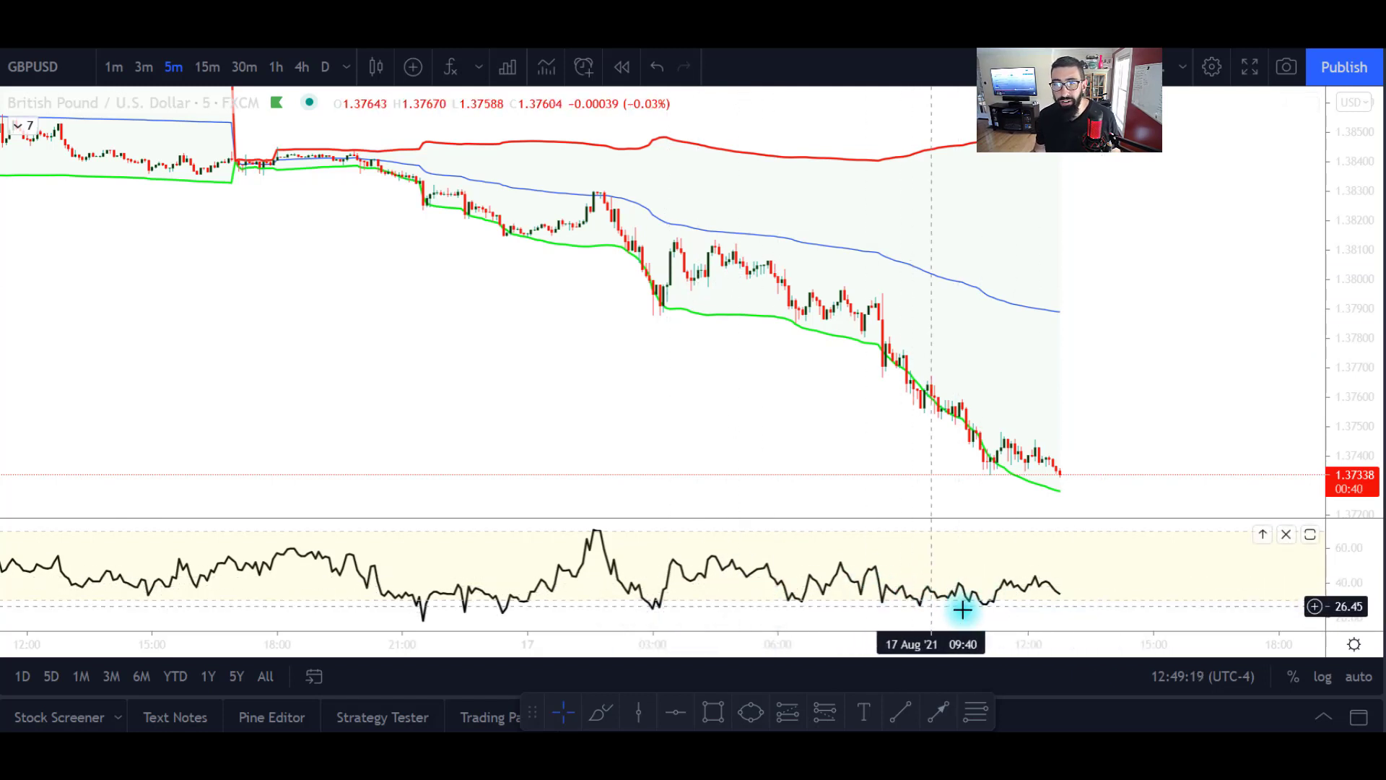
Step: Compare the 16 August range session and the 17 August decline with the 12–13 August session, checking price against the VWAP bands
mouse_move(733, 606)
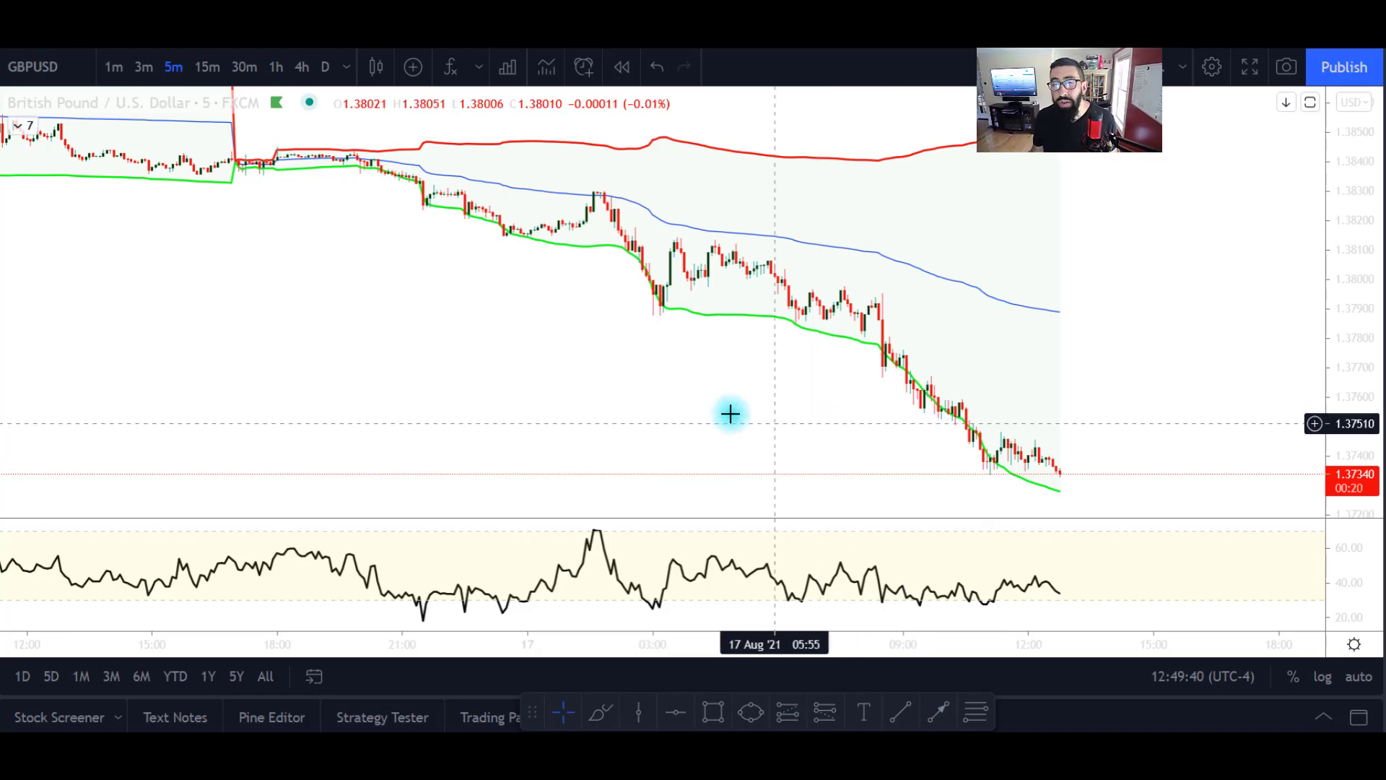
drag(371, 328, 829, 436)
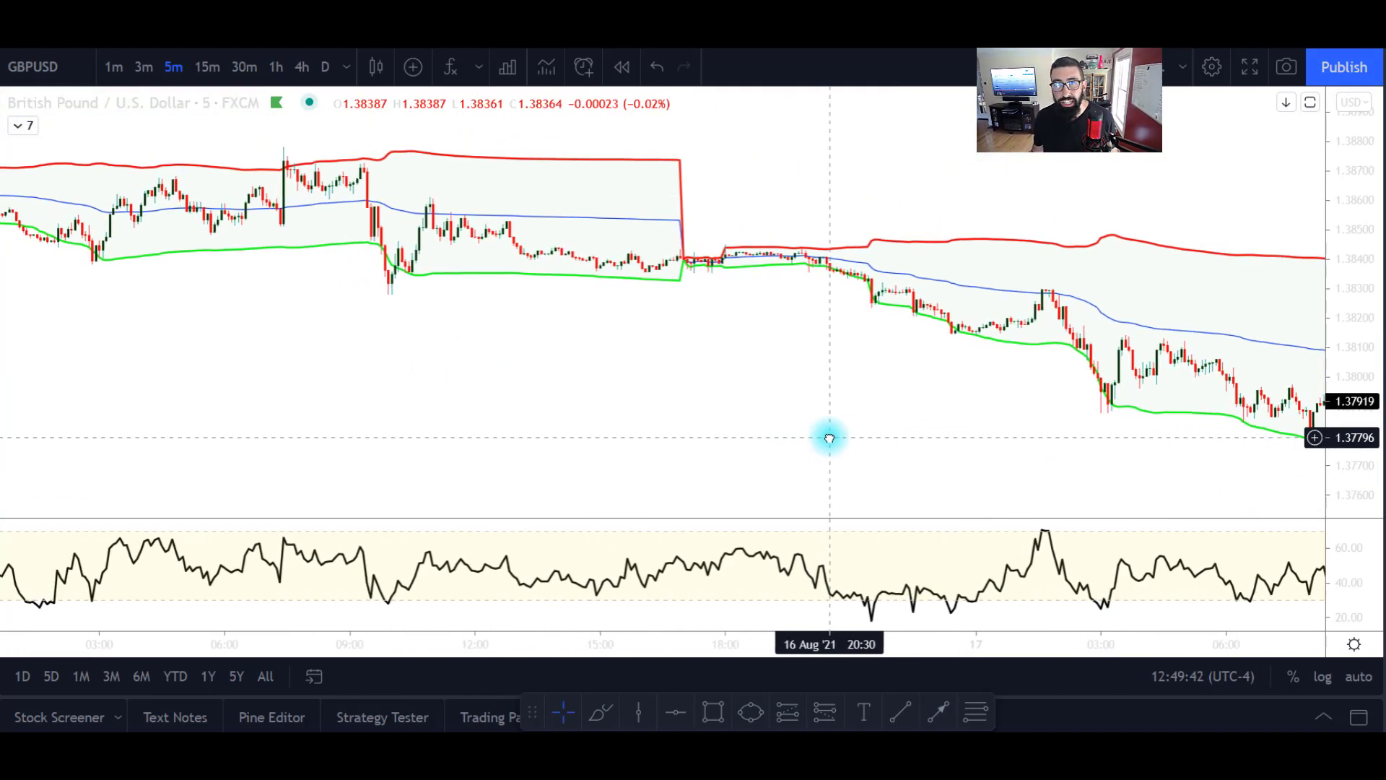
scroll(582, 408, down, 2)
scroll(642, 399, down, 3)
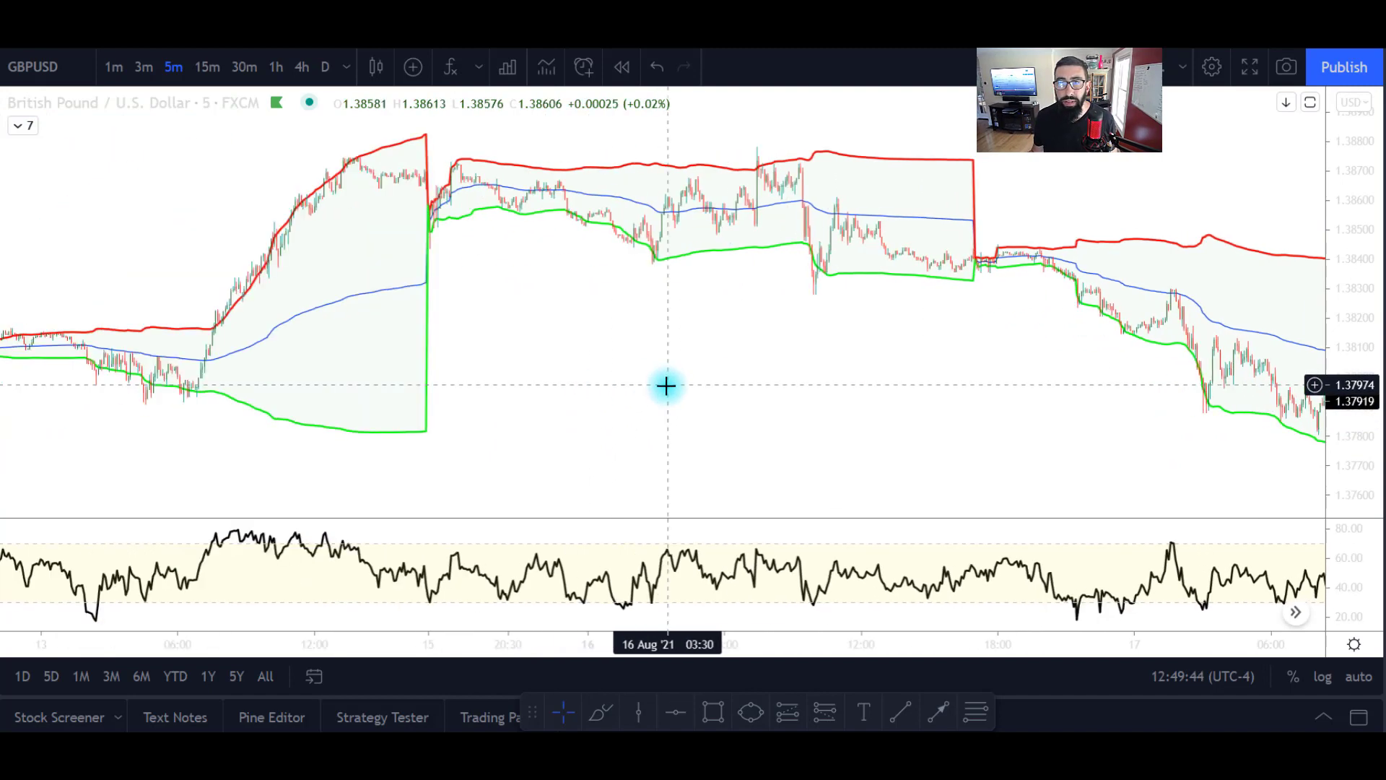
drag(842, 436, 633, 284)
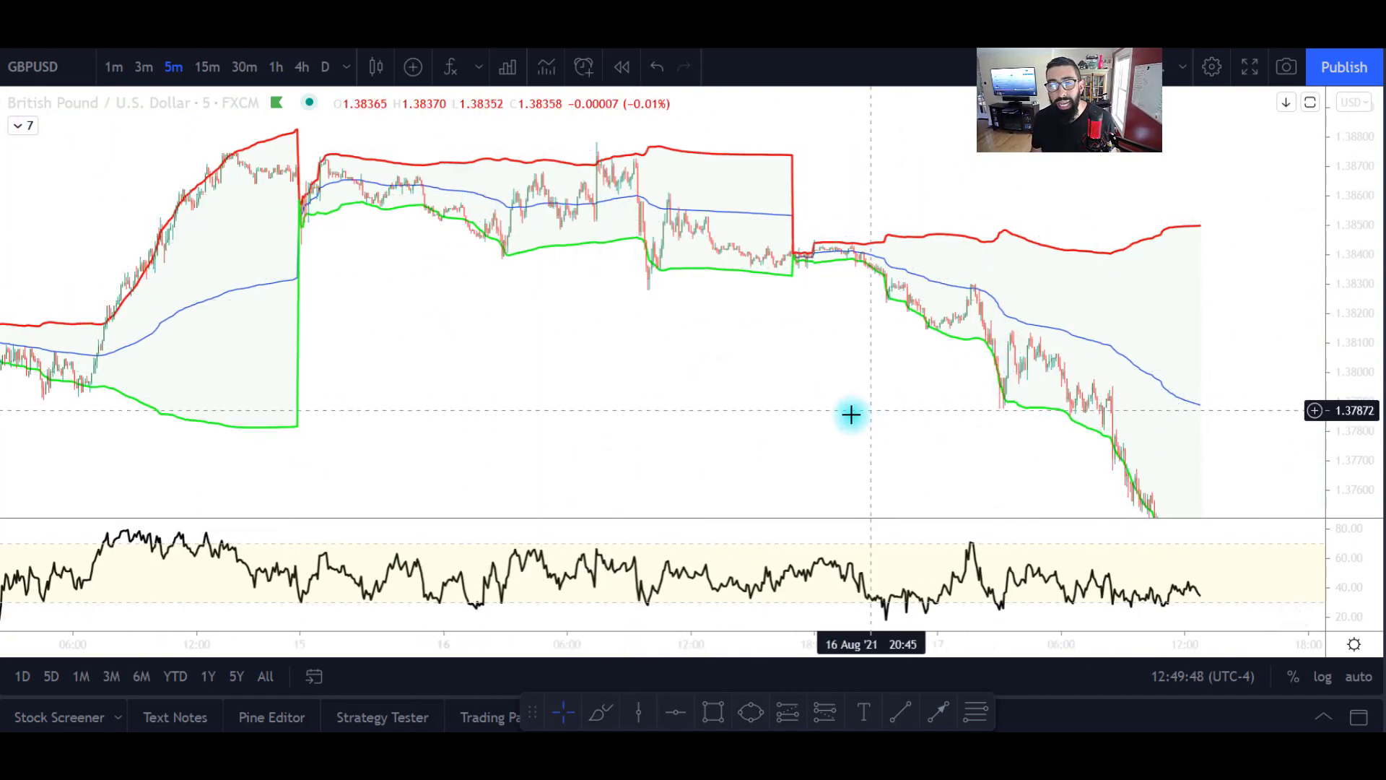
scroll(769, 422, up, 3)
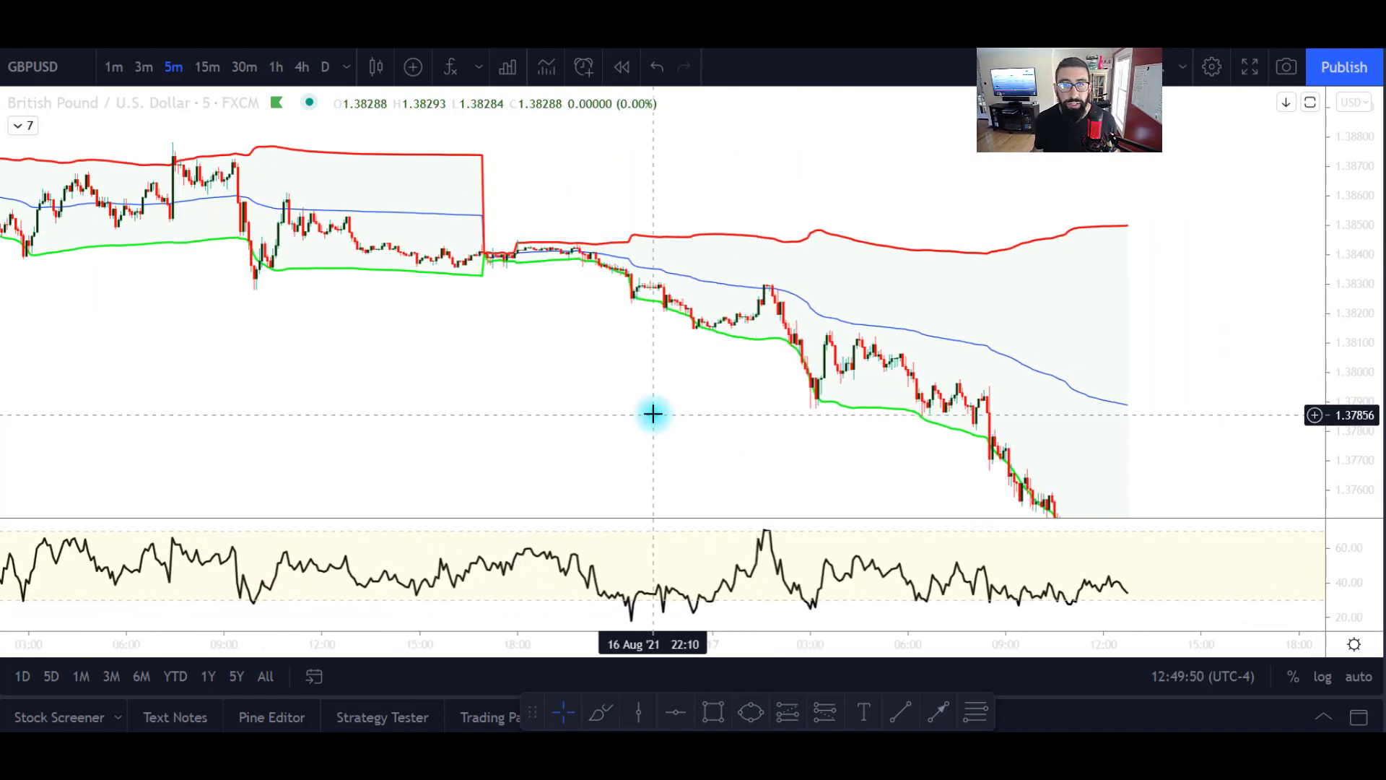
drag(569, 390, 786, 390)
drag(332, 399, 782, 374)
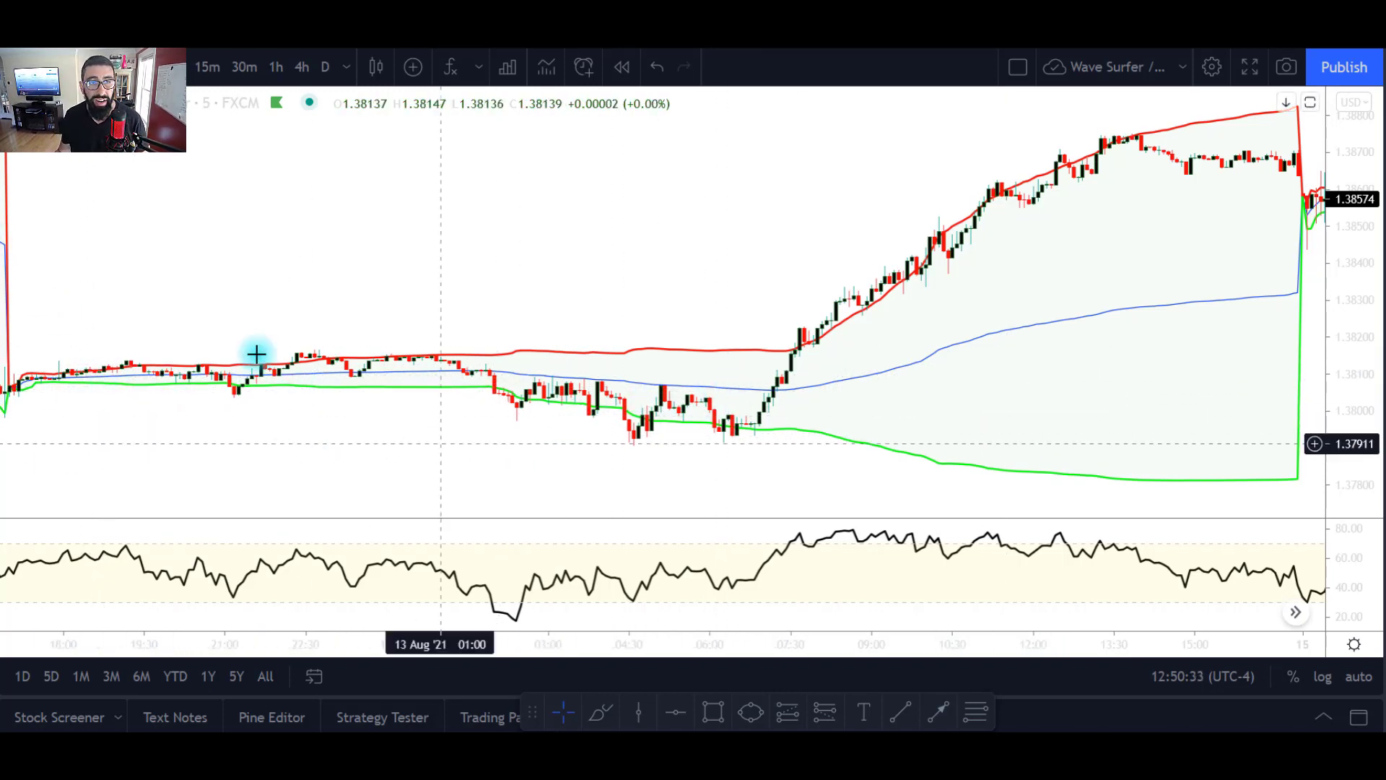
Step: Draw a thin rectangle along the upper VWAP band from 12 August 17:55 to about 13 August 05:05
mouse_move(635, 631)
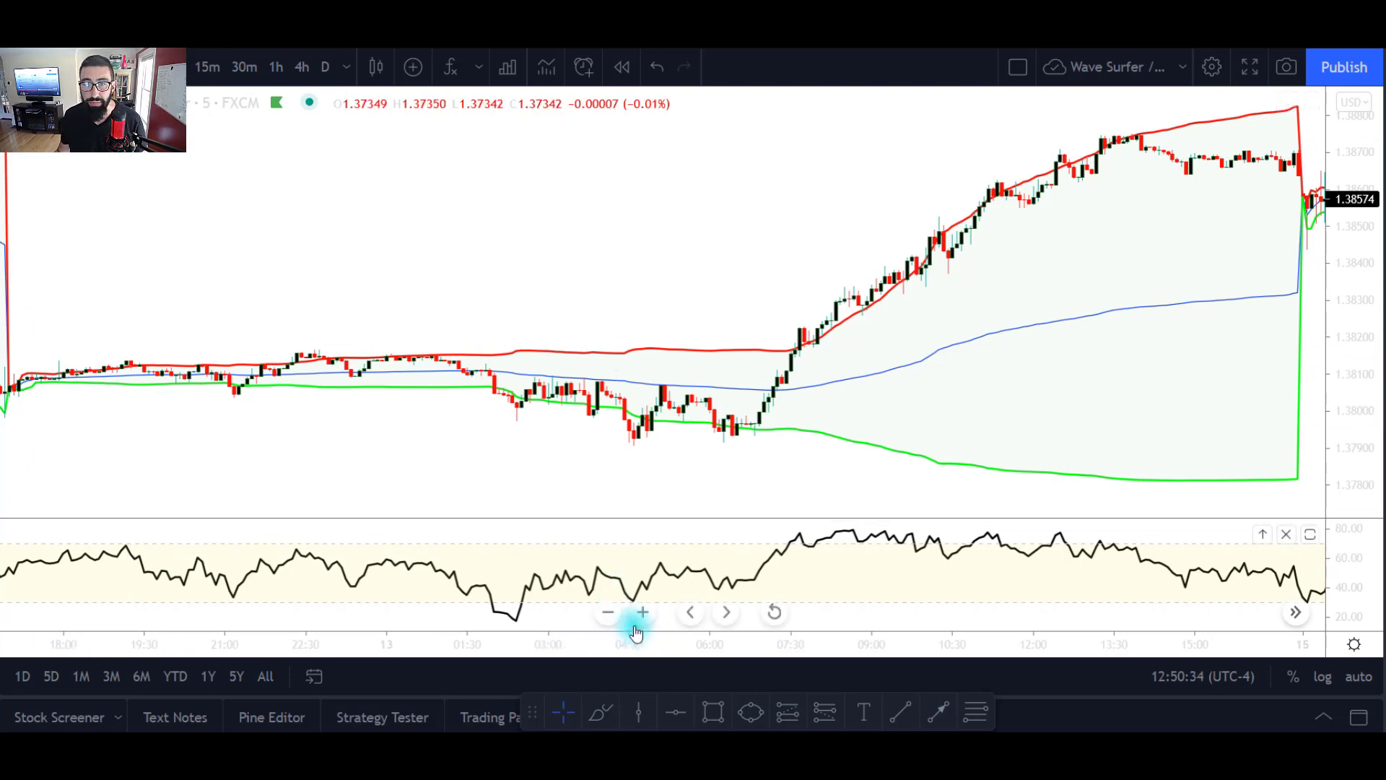
click(712, 724)
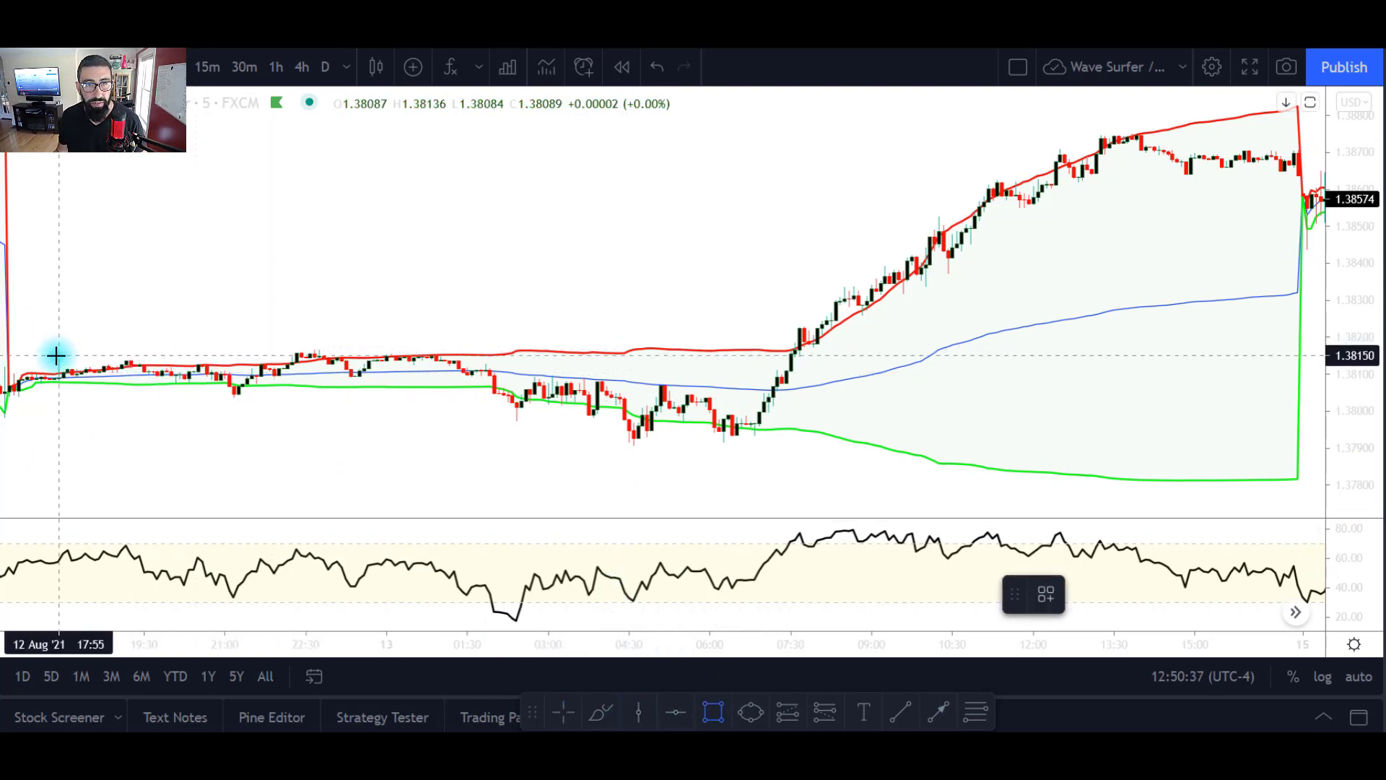
drag(54, 356, 660, 348)
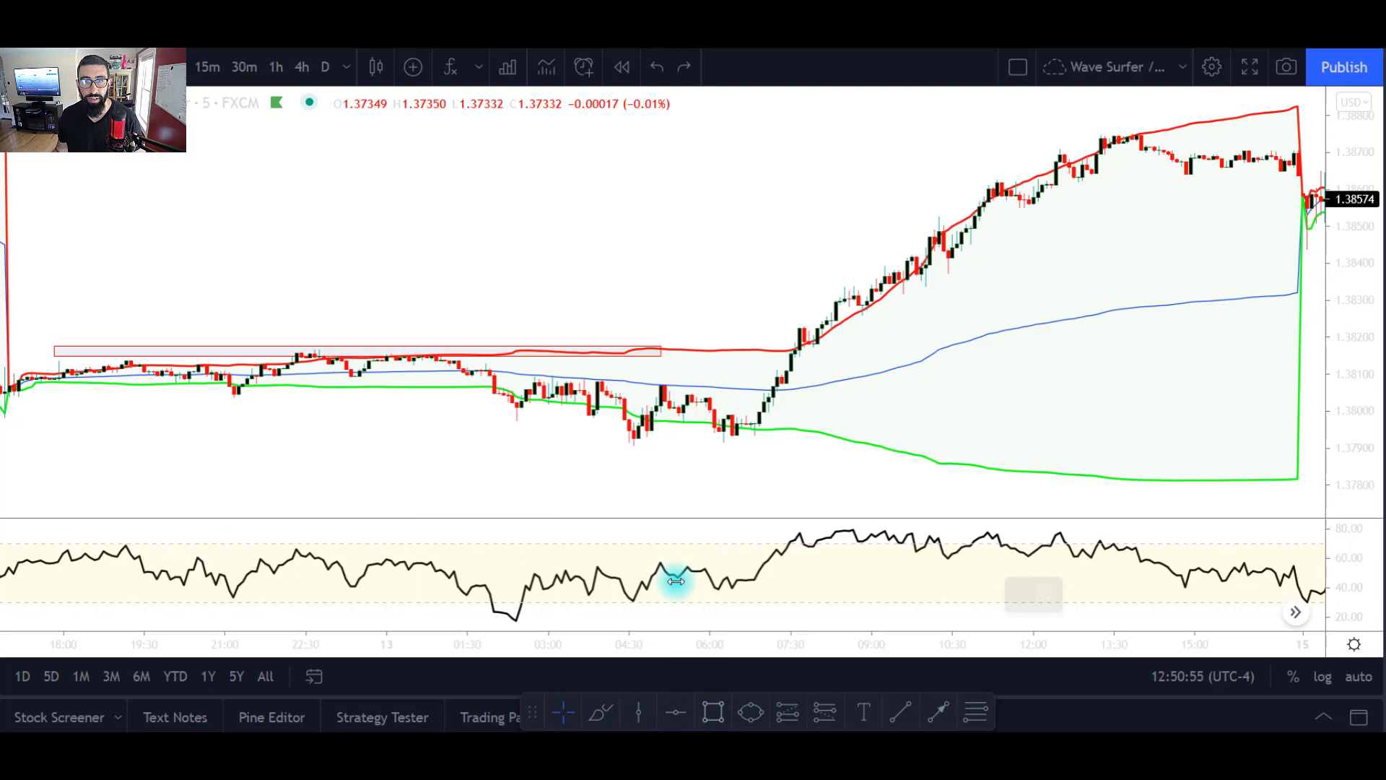
Step: Draw a rectangle beneath the range lows between 1.37890 and 1.37930, and extend the upper-band rectangle to about 13 August 07:55
key(alt+shift+r)
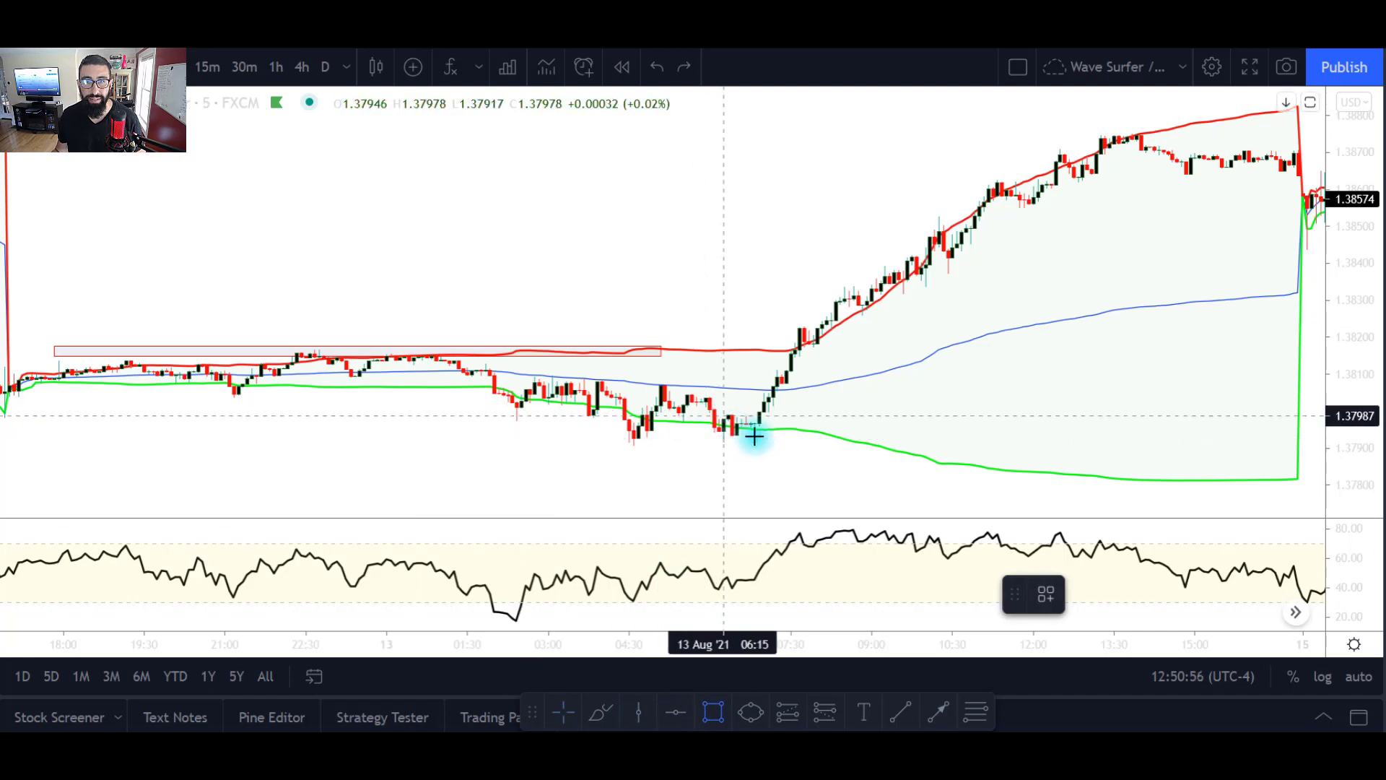
mouse_move(757, 436)
mouse_down()
mouse_move(278, 419)
mouse_move(44, 450)
mouse_up()
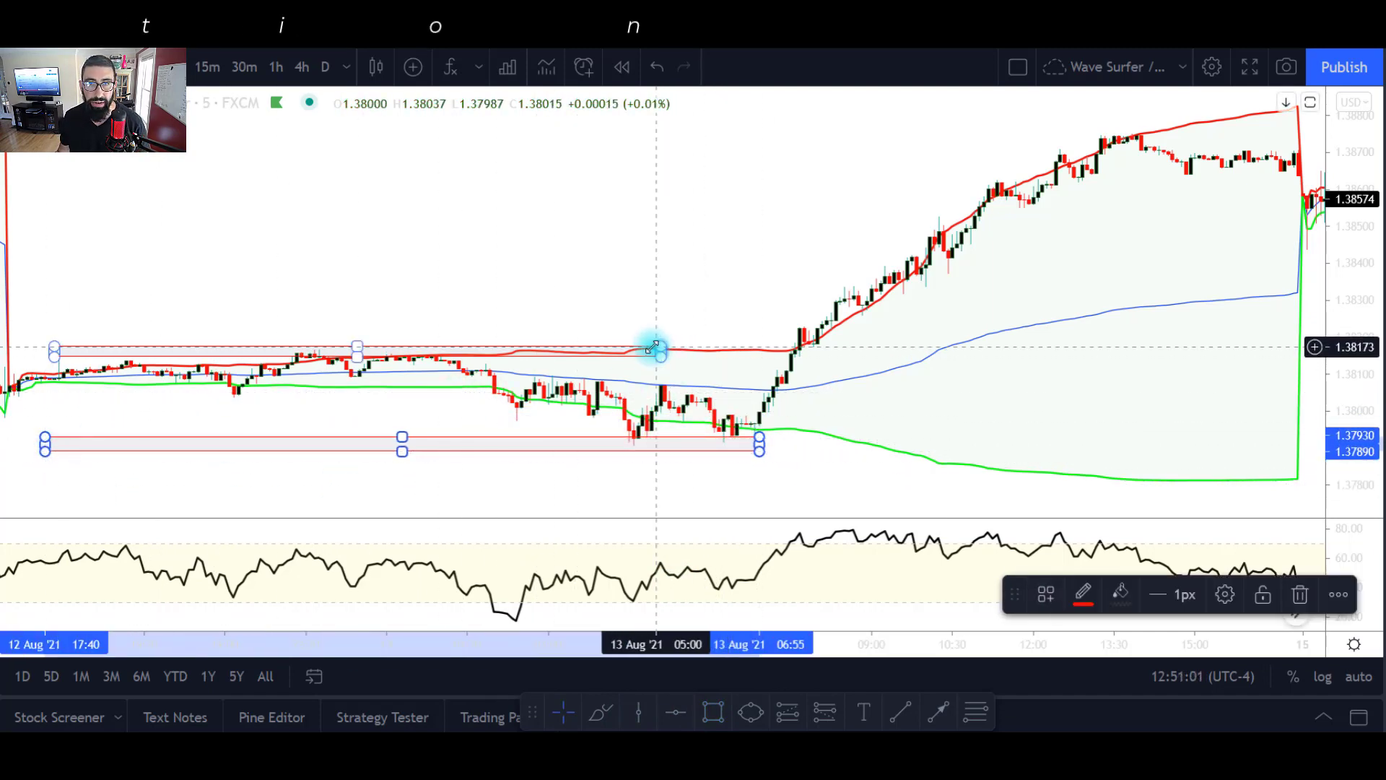
drag(660, 351, 813, 319)
Step: Examine the 13 August breakout above the marked range and how price follows the upper VWAP band
drag(934, 352, 575, 373)
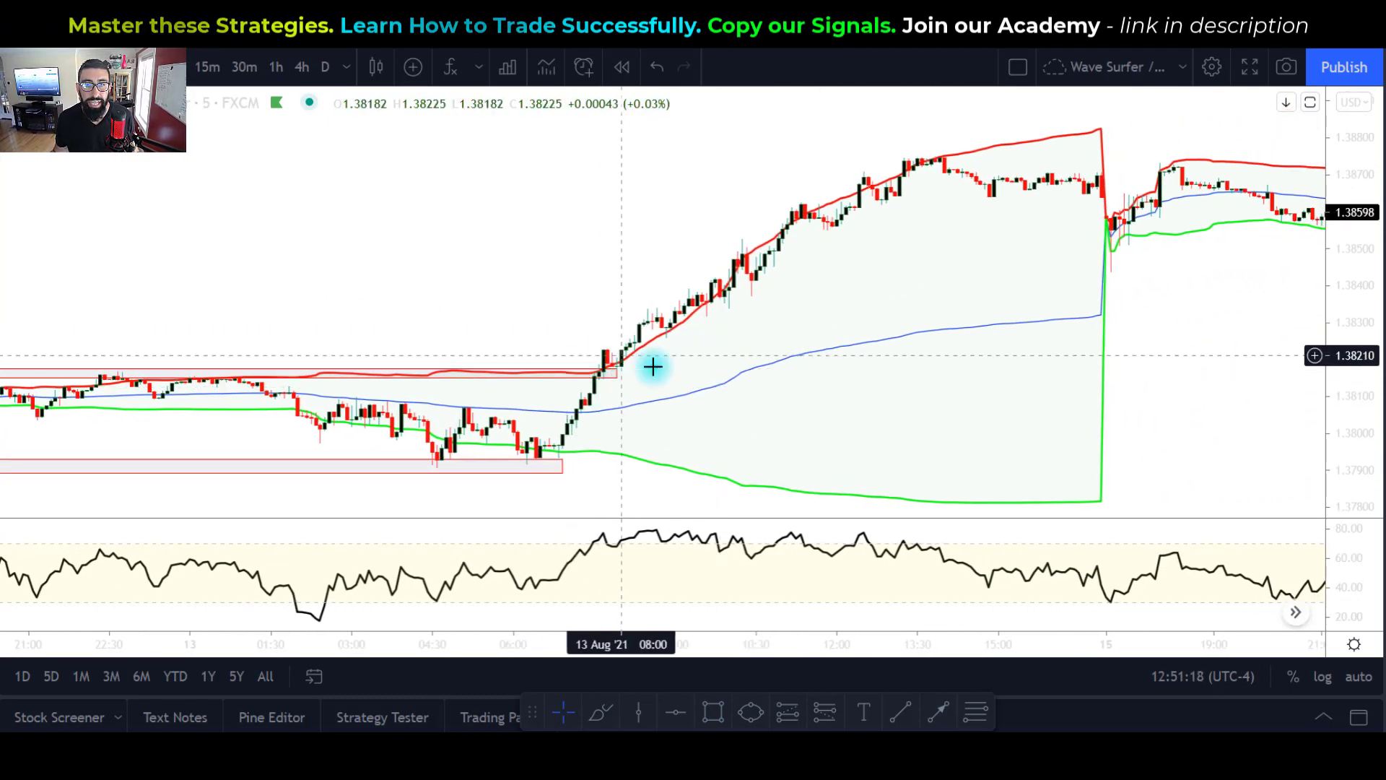
click(619, 352)
click(747, 281)
scroll(866, 371, up, 2)
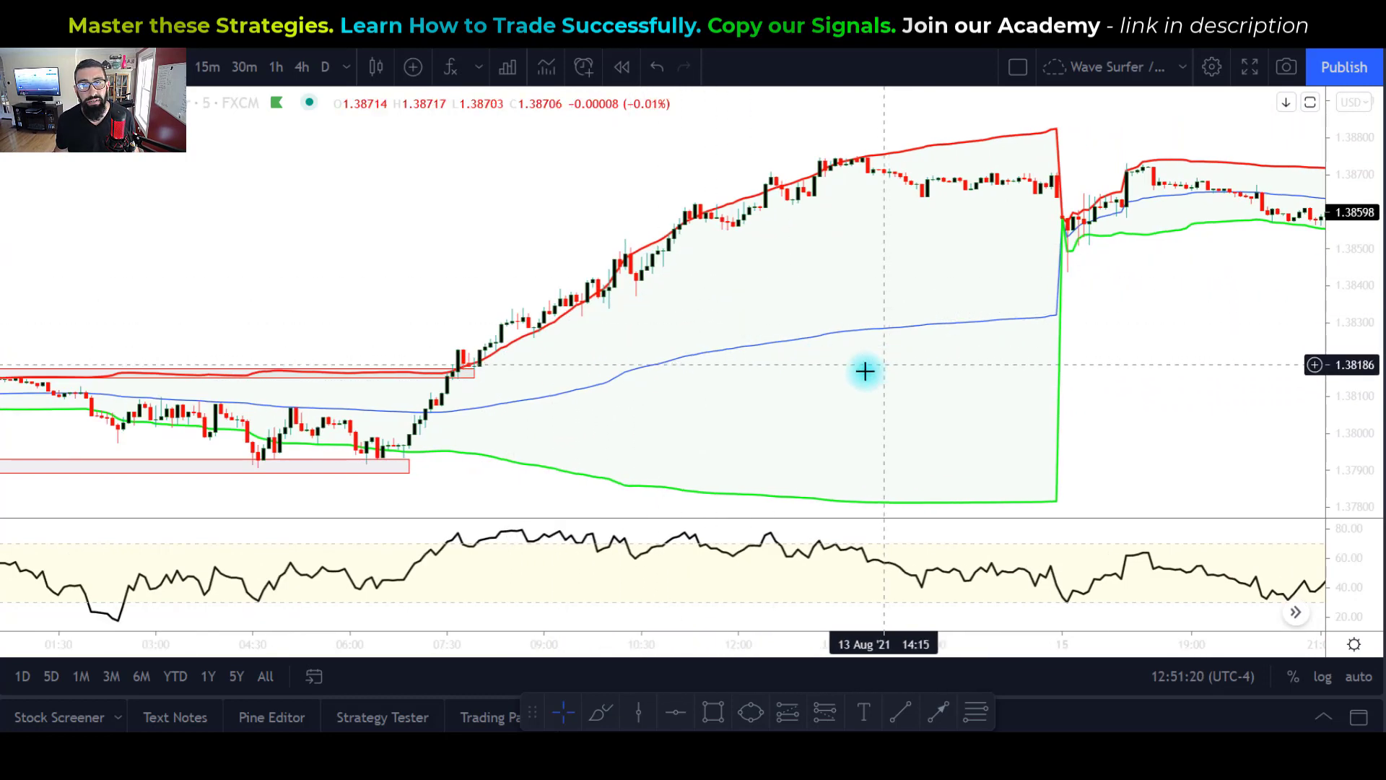
click(606, 342)
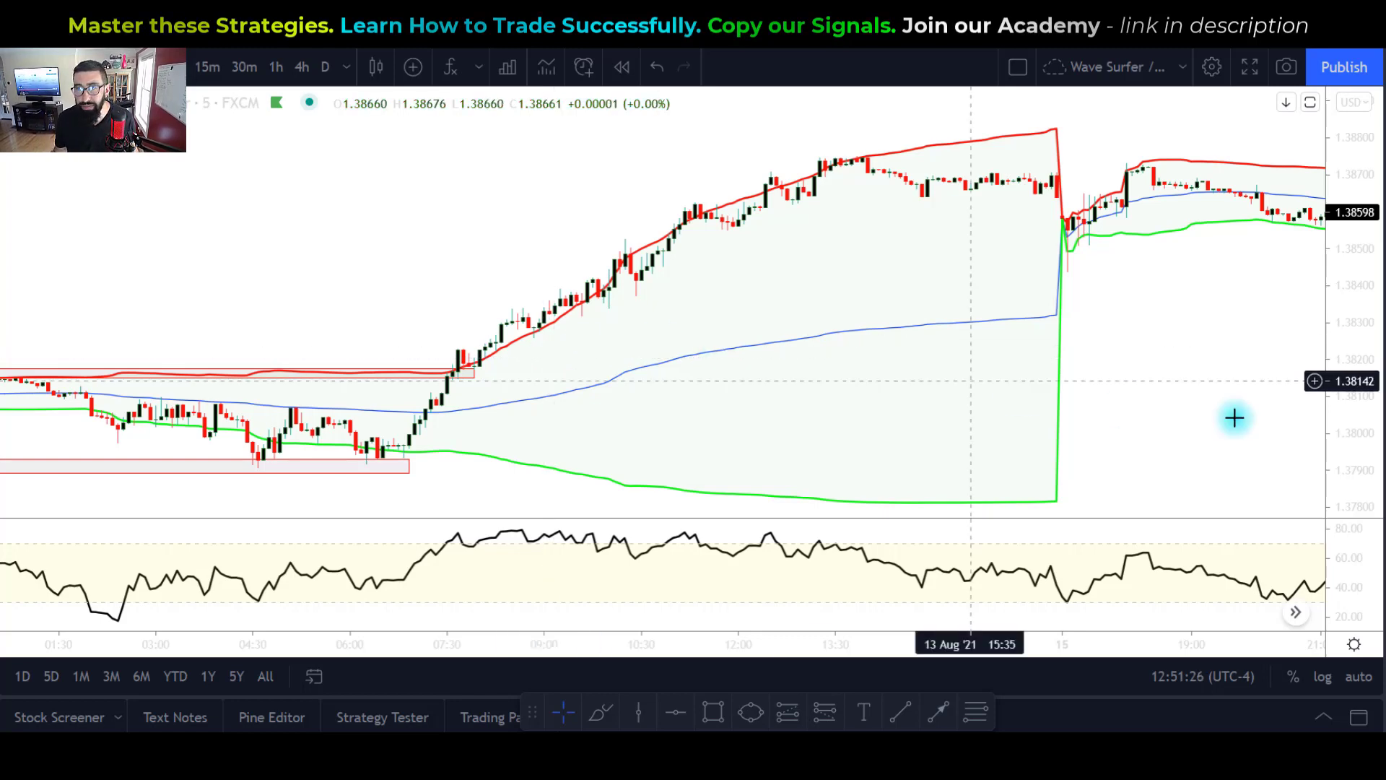
drag(1346, 442, 1336, 440)
click(1297, 447)
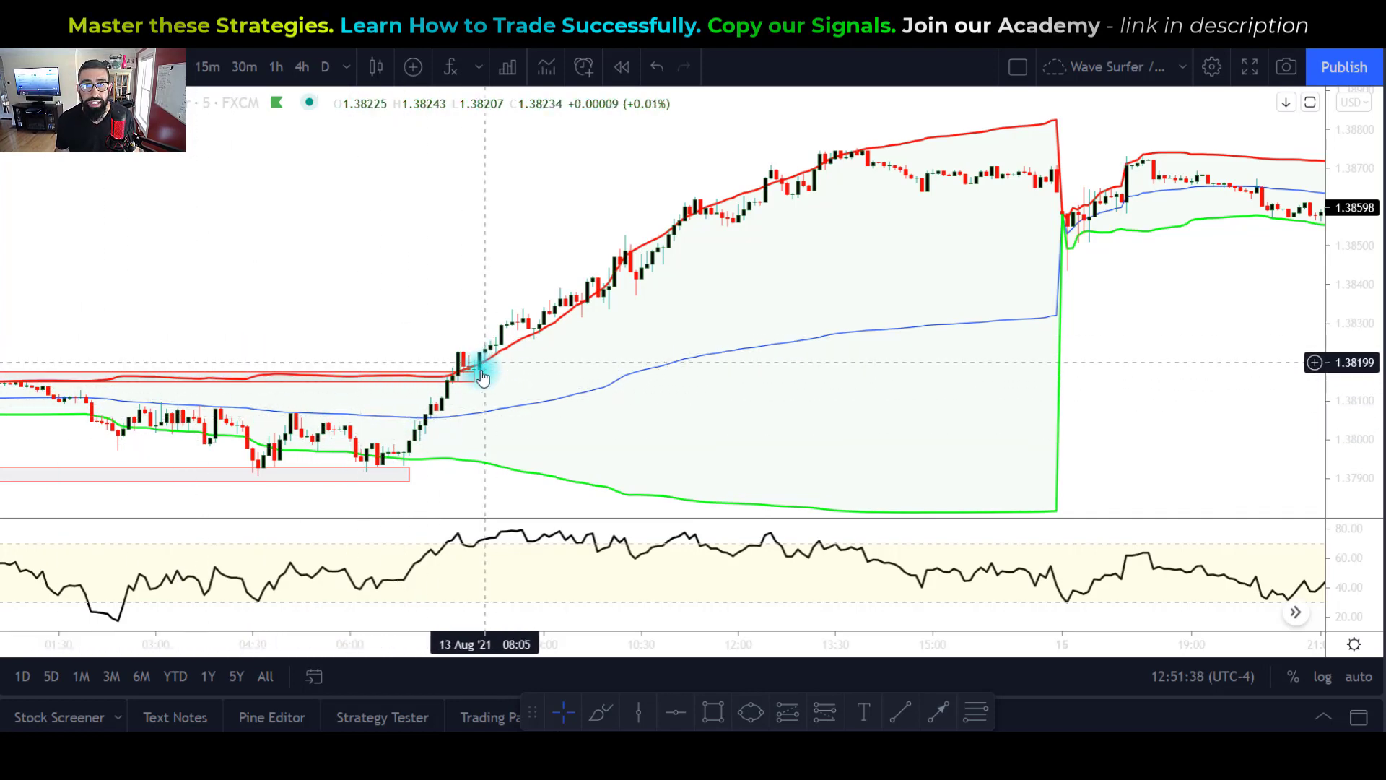
Step: Mark the pullback after the breakout with a rectangle from 13 August 06:45 to 09:15, between 1.38238 and 1.38276
drag(1364, 462, 1366, 441)
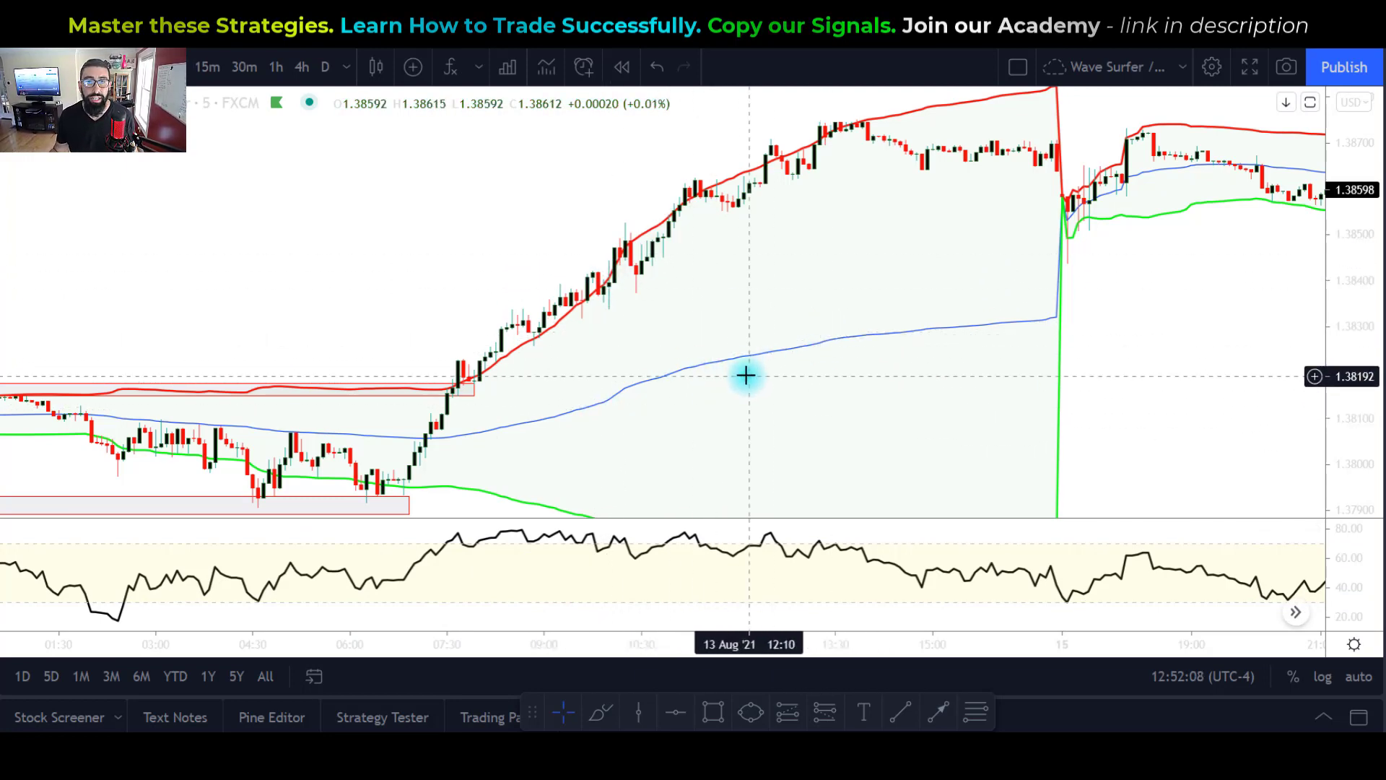
click(712, 714)
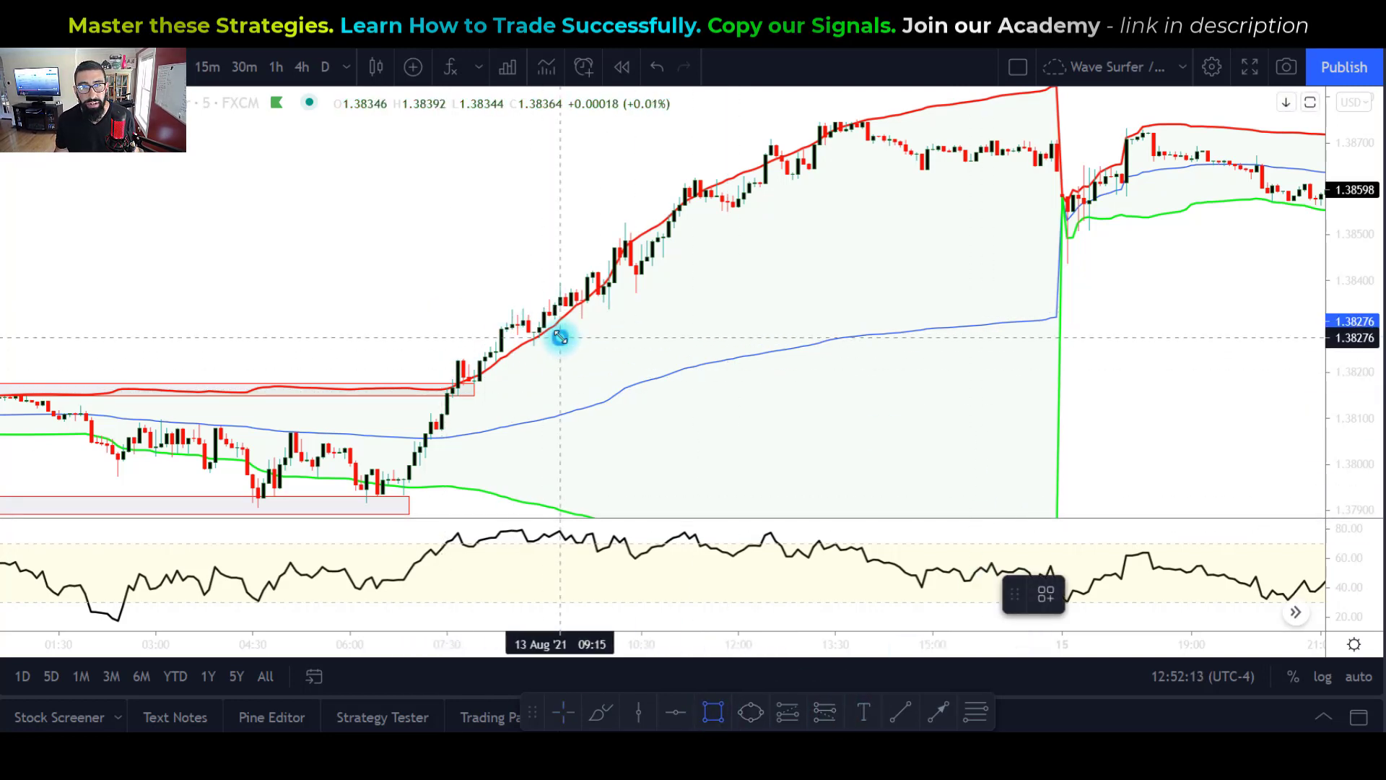
mouse_move(560, 337)
mouse_down()
mouse_move(479, 332)
mouse_move(397, 354)
mouse_up()
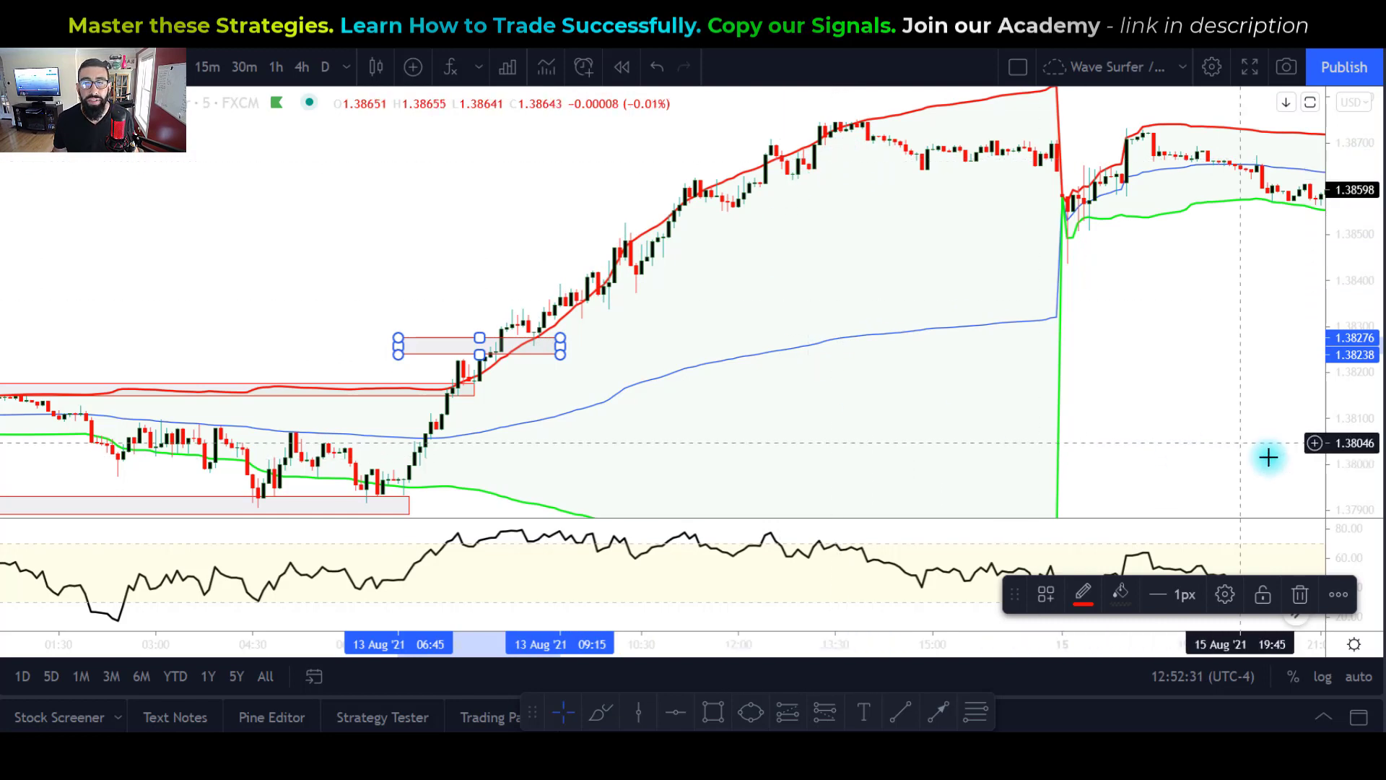
Step: Add a long position at 13 August 08:55 with entry at 1.38287, stop at 1.38158 and target at 1.38748
drag(1231, 476, 1119, 466)
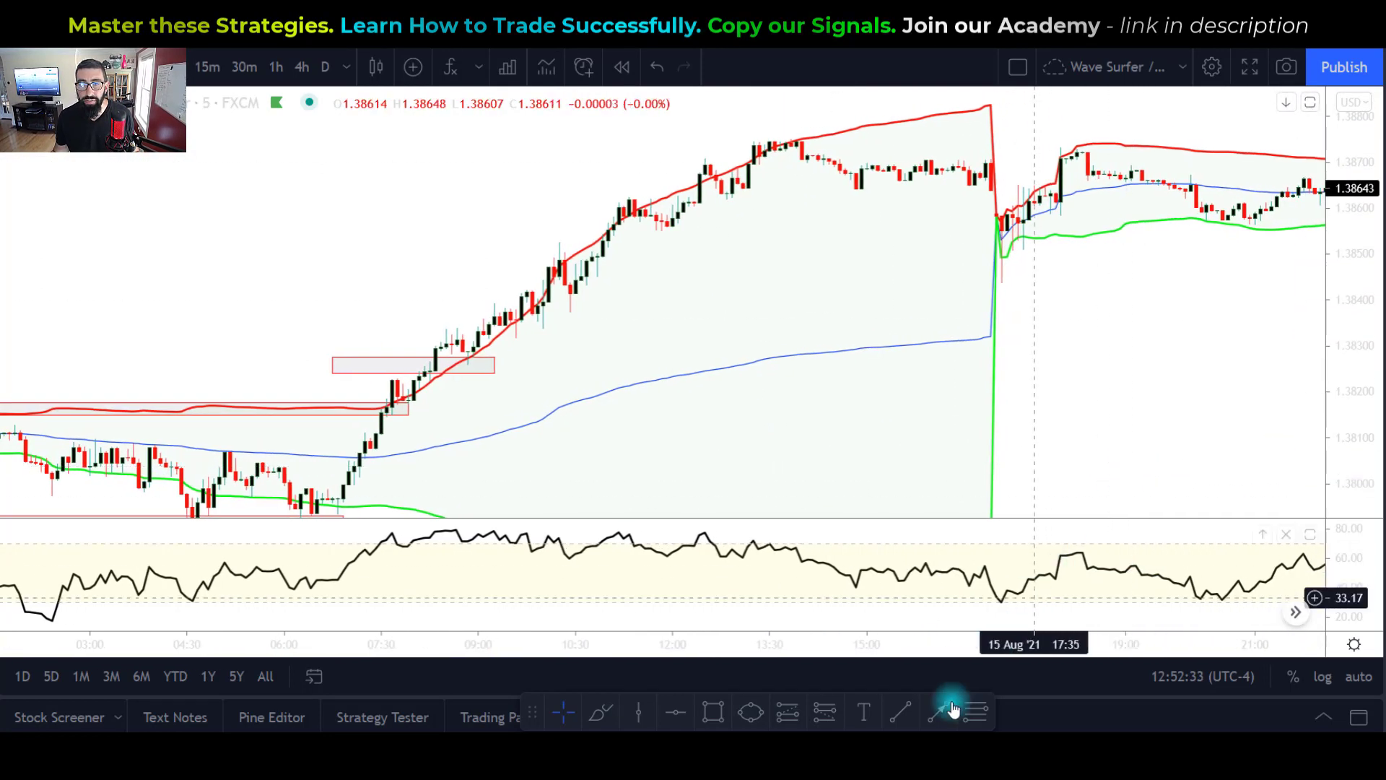
click(945, 711)
click(472, 351)
drag(472, 430, 472, 411)
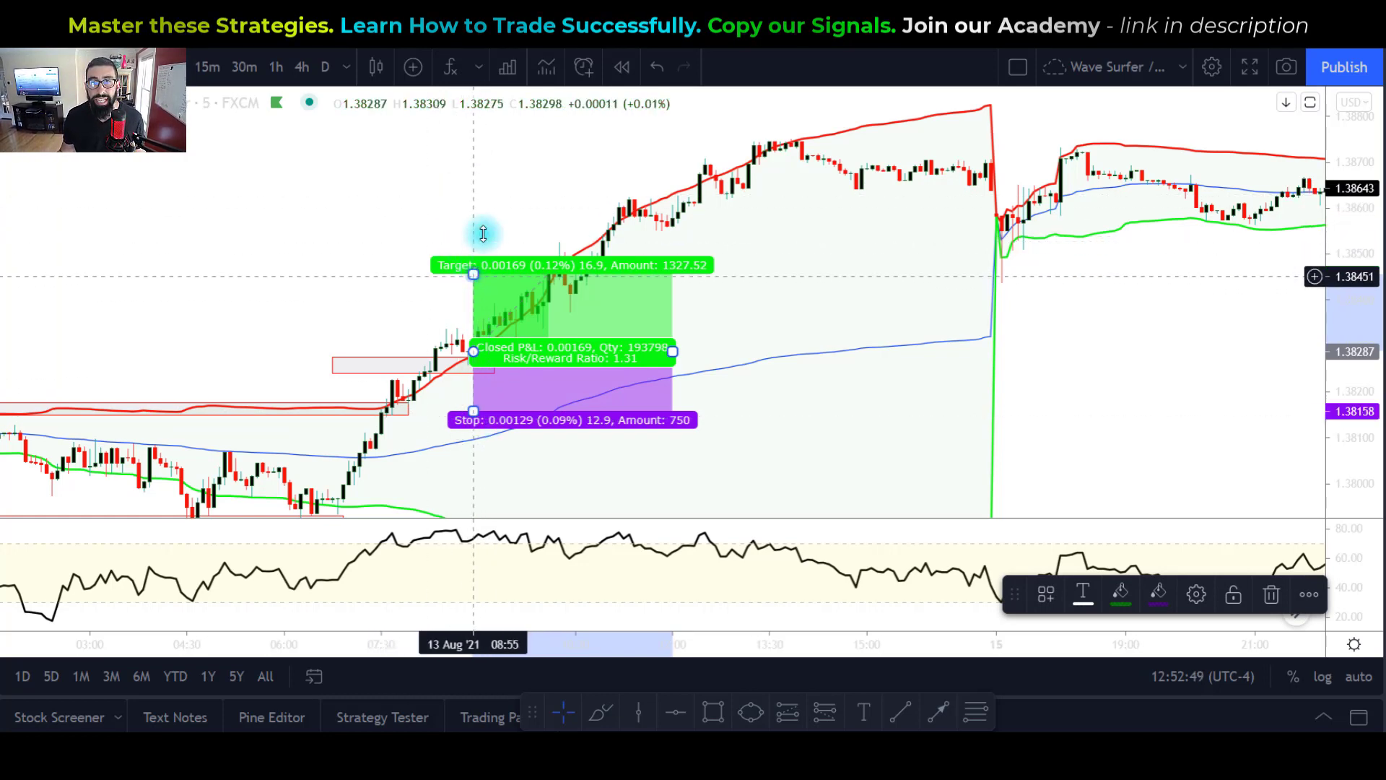
drag(483, 233, 488, 139)
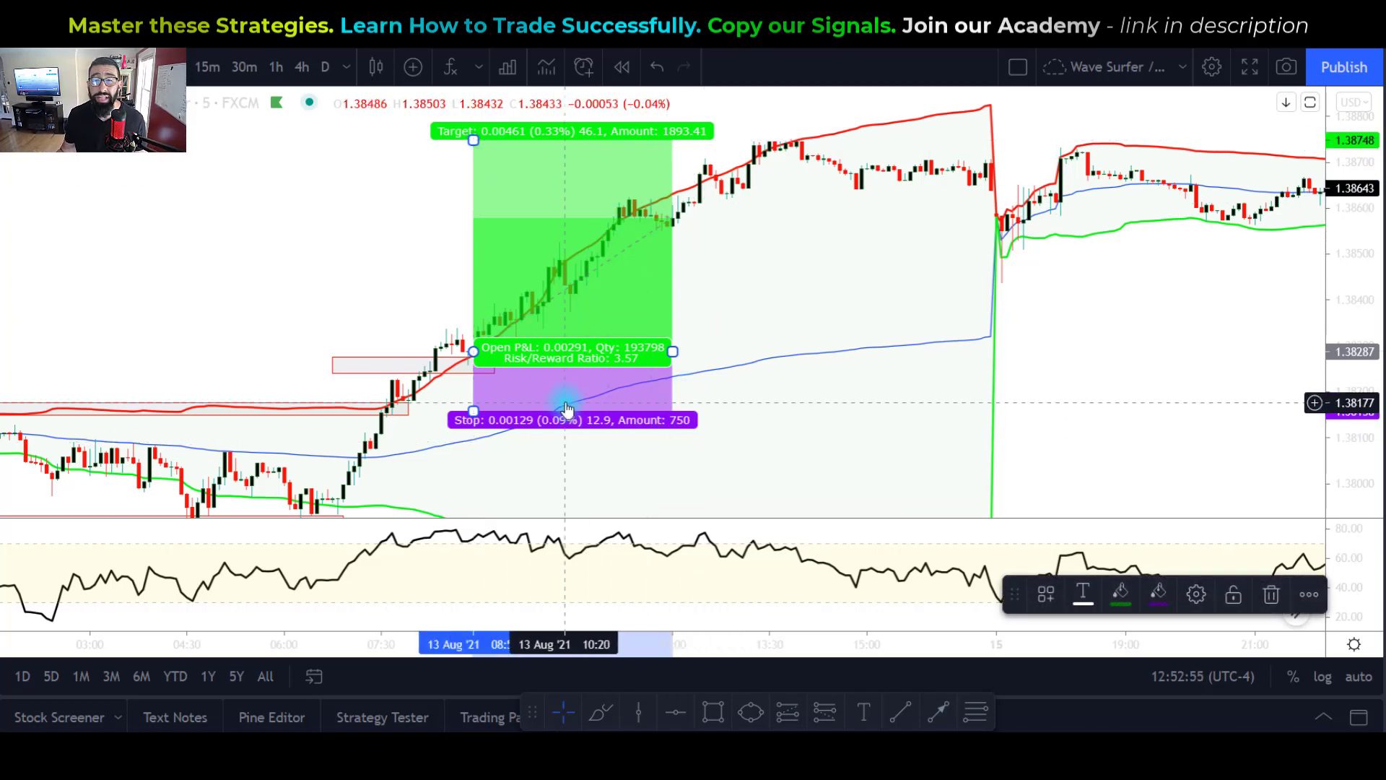
Step: Flip the long position's time span back to about 07:30, uncovering the candles after its entry
drag(668, 350, 381, 352)
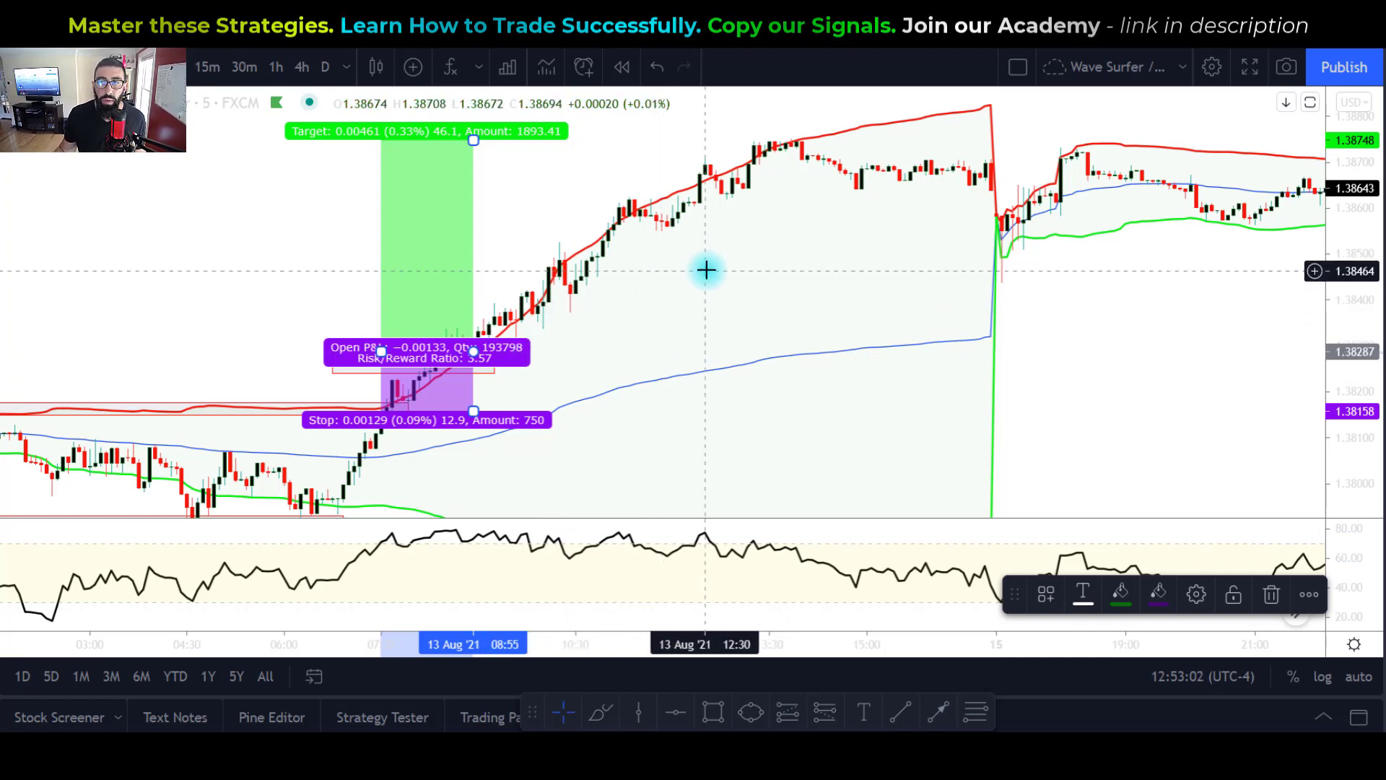
drag(1356, 241, 1355, 353)
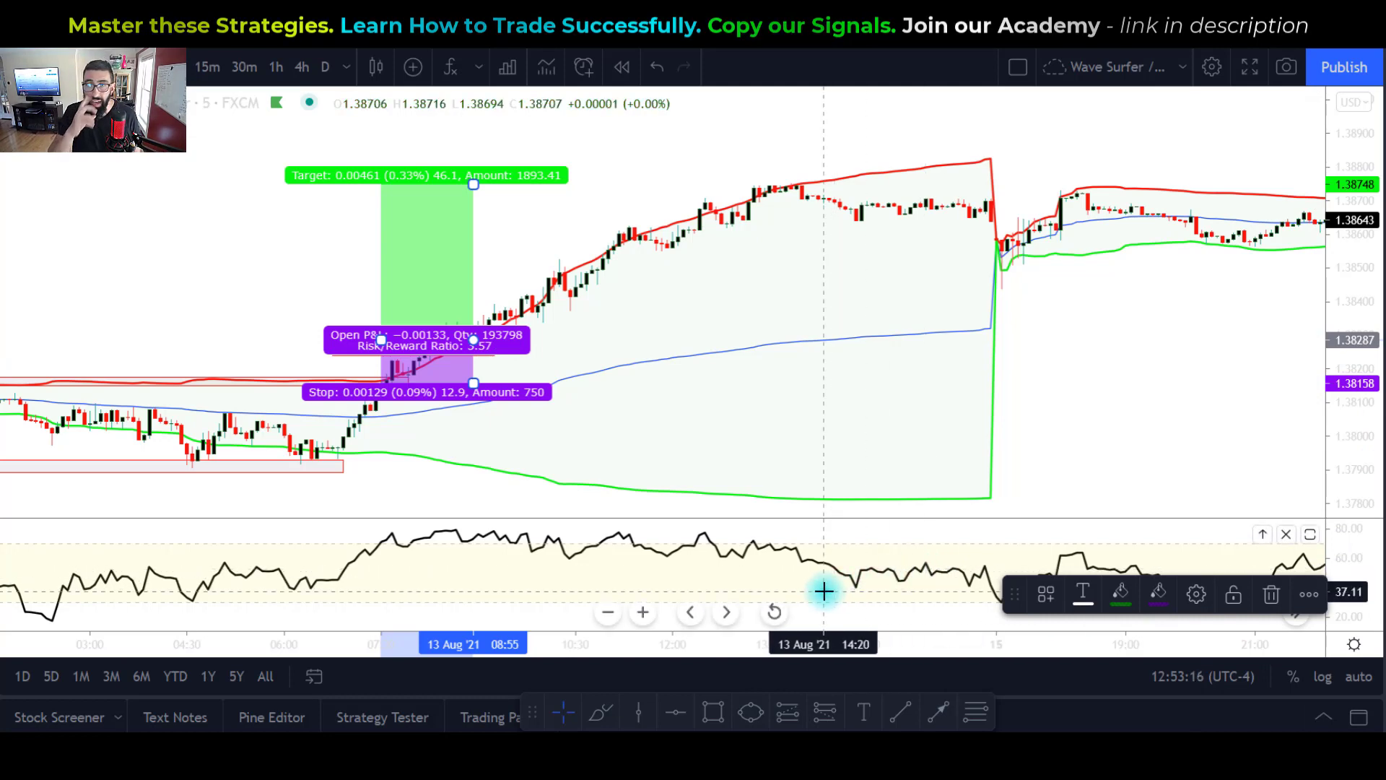
scroll(1075, 404, up, 2)
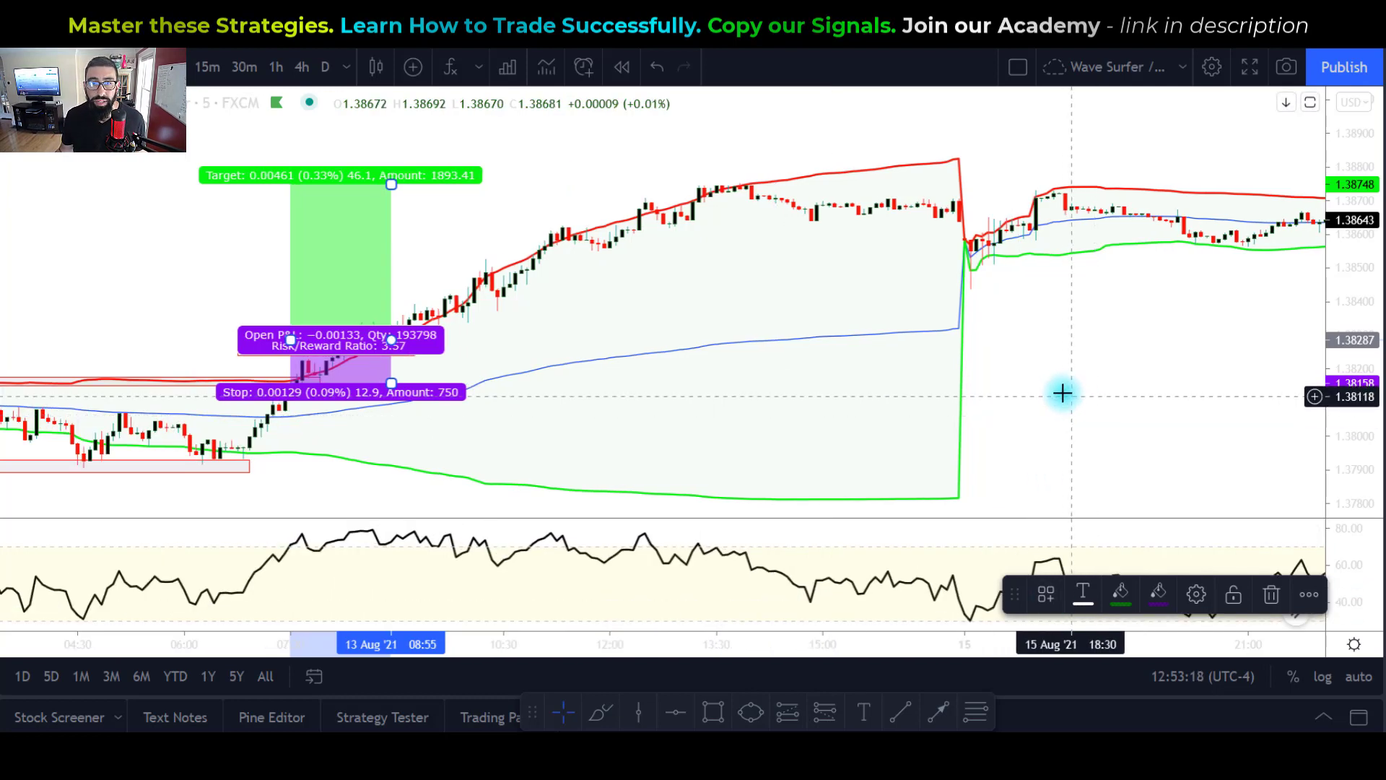
drag(1061, 393, 1243, 392)
scroll(1215, 380, up, 2)
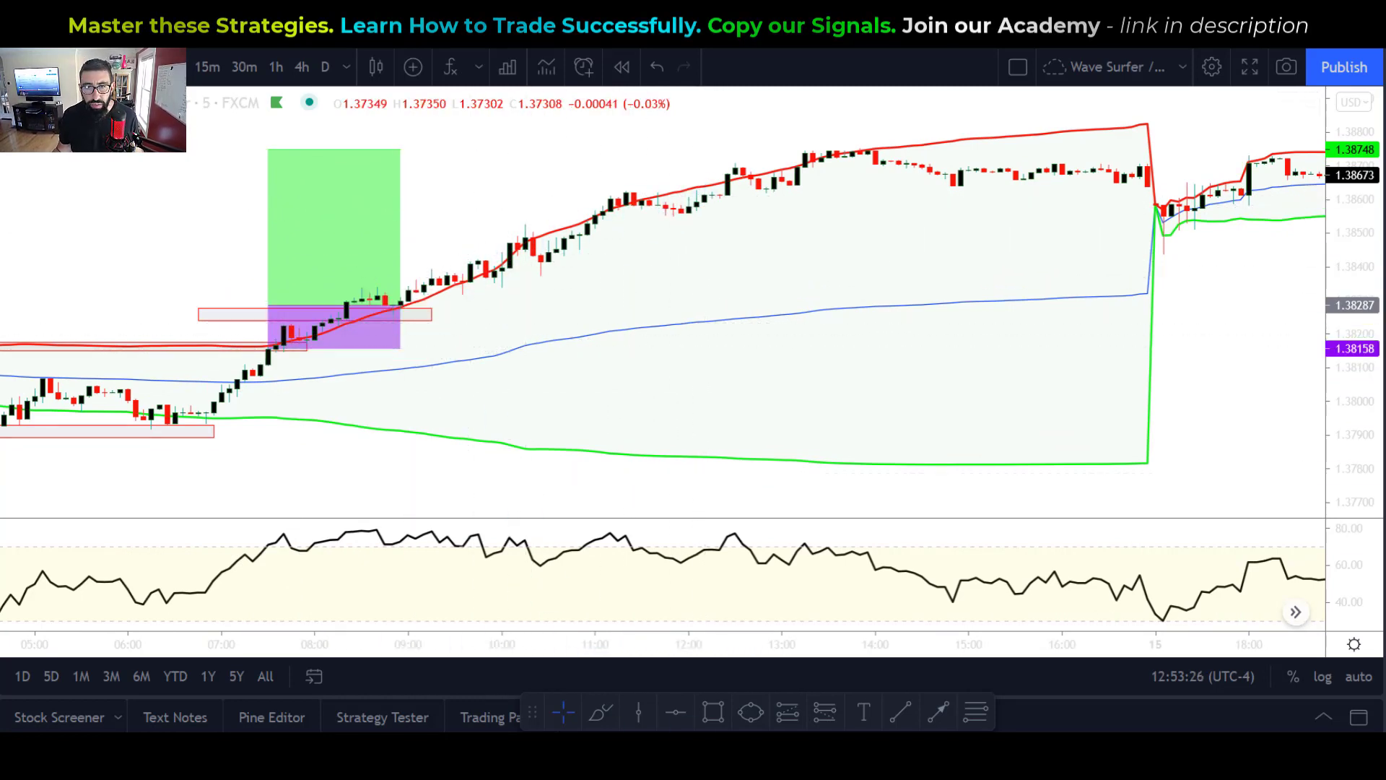
Step: Draw a trend line under the 13 August pullback lows from about 10:00 at 1.38340 to 10:30 at 1.38374
click(899, 713)
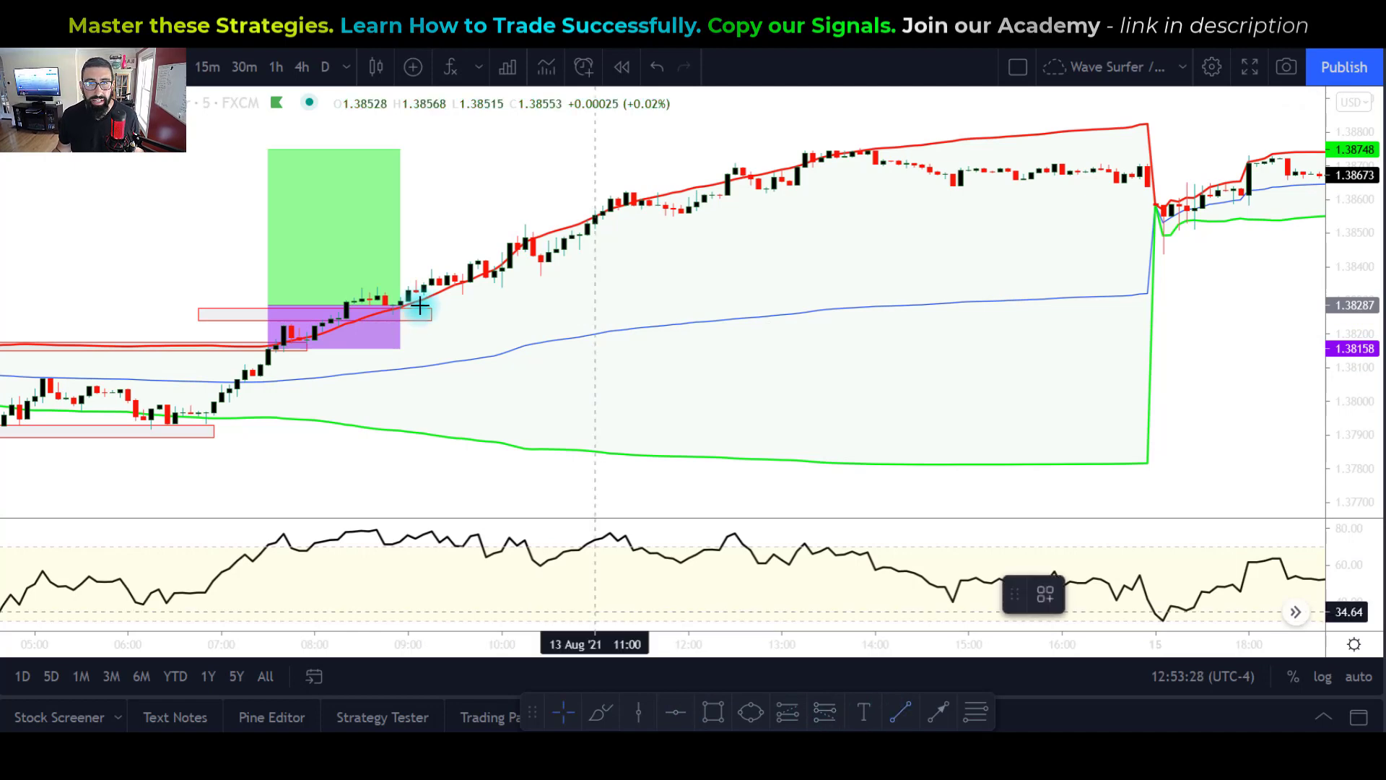
click(502, 286)
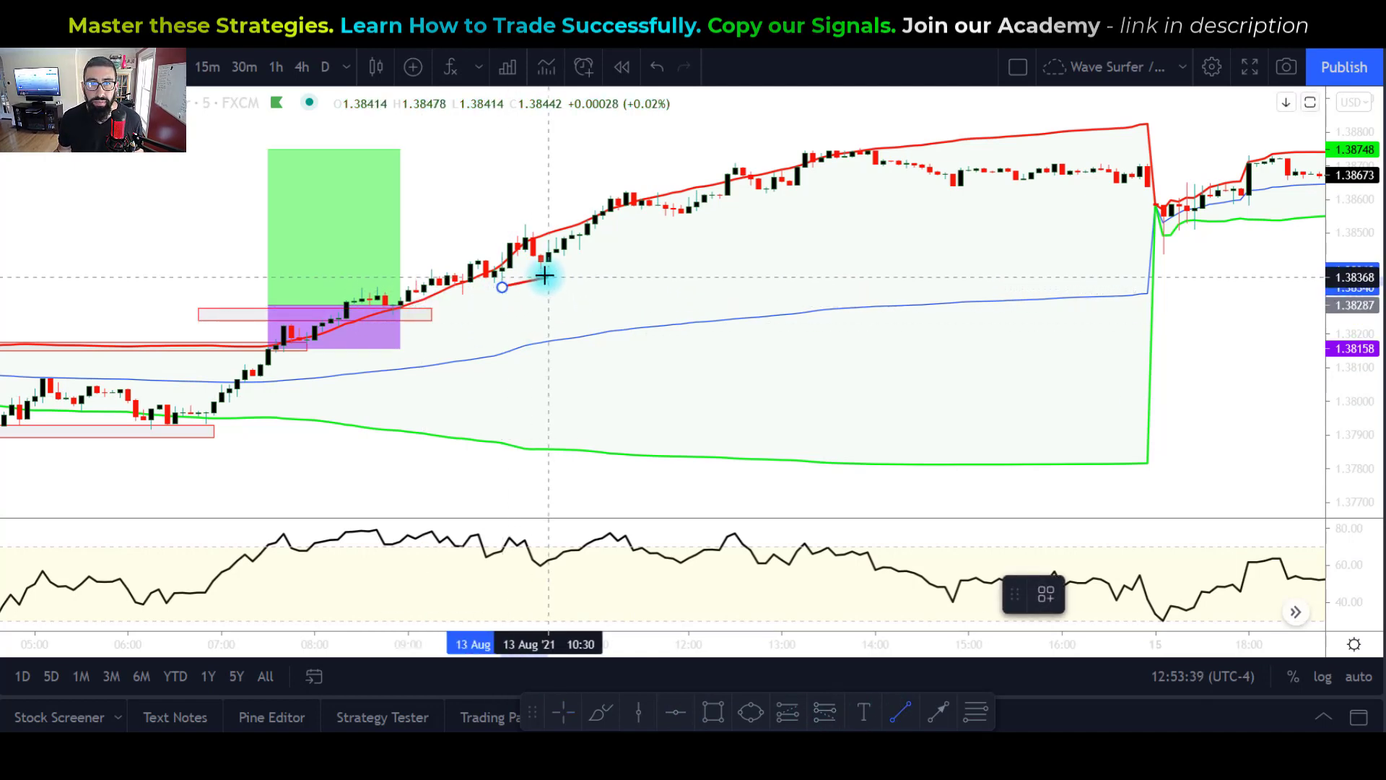
click(549, 275)
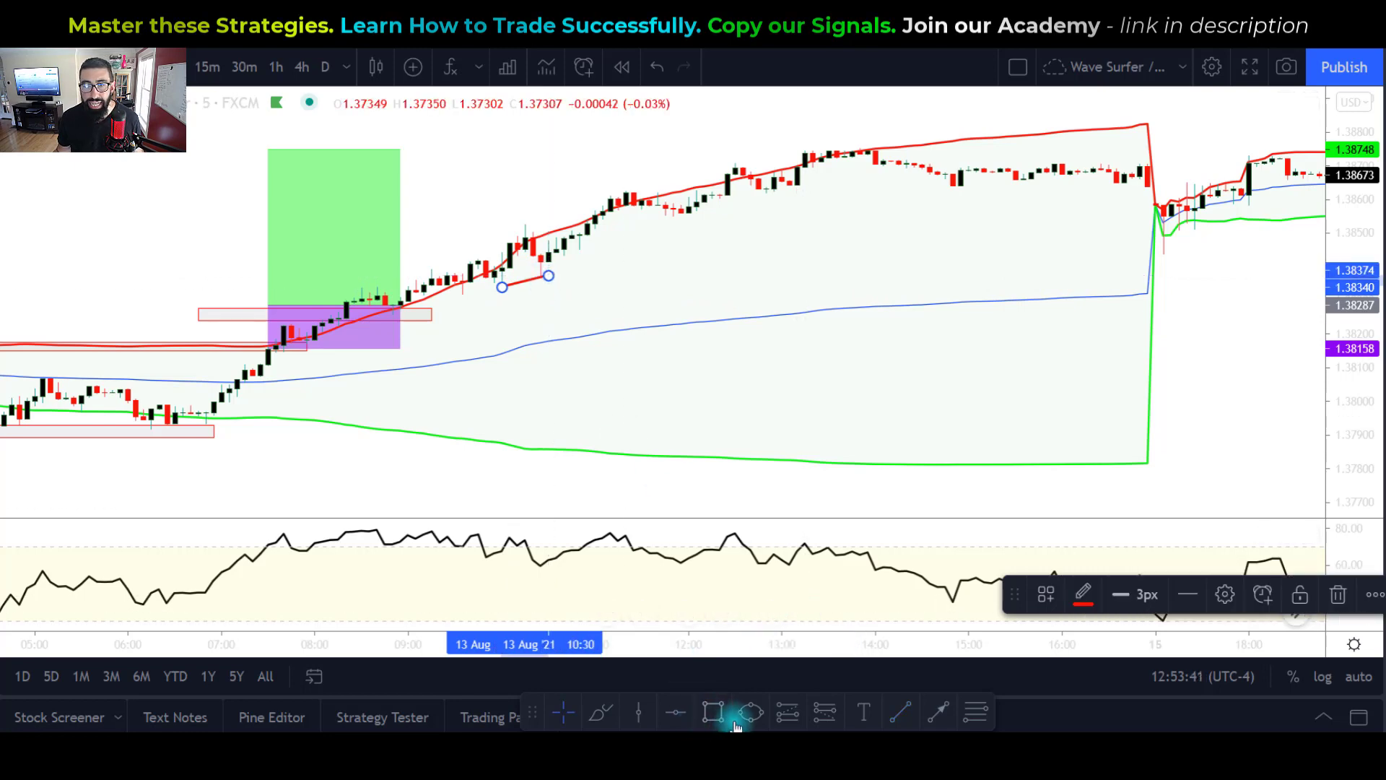
Step: Draw a matching trend line under the oscillator lows from about 09:55 at 66.05 to 10:25 at 55.58
click(854, 724)
key(alt+t)
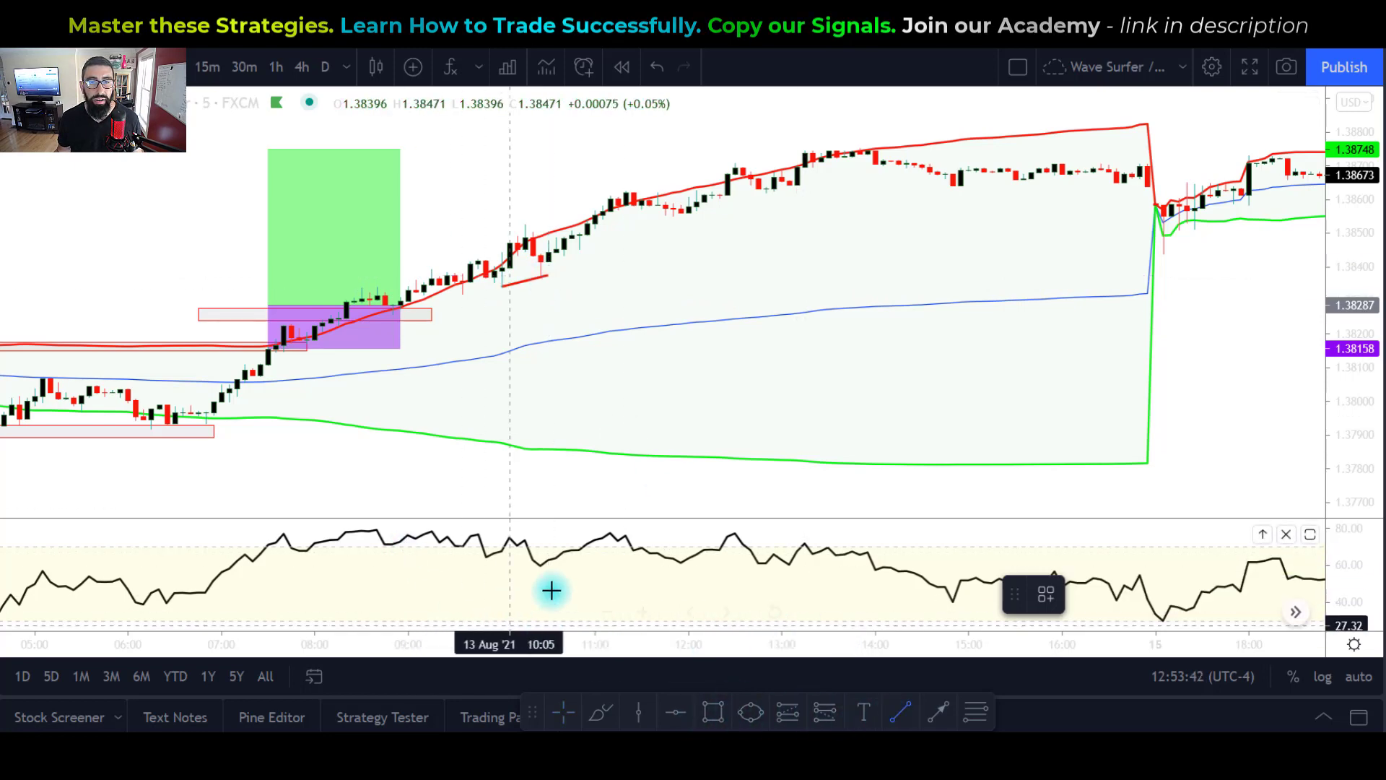
click(493, 553)
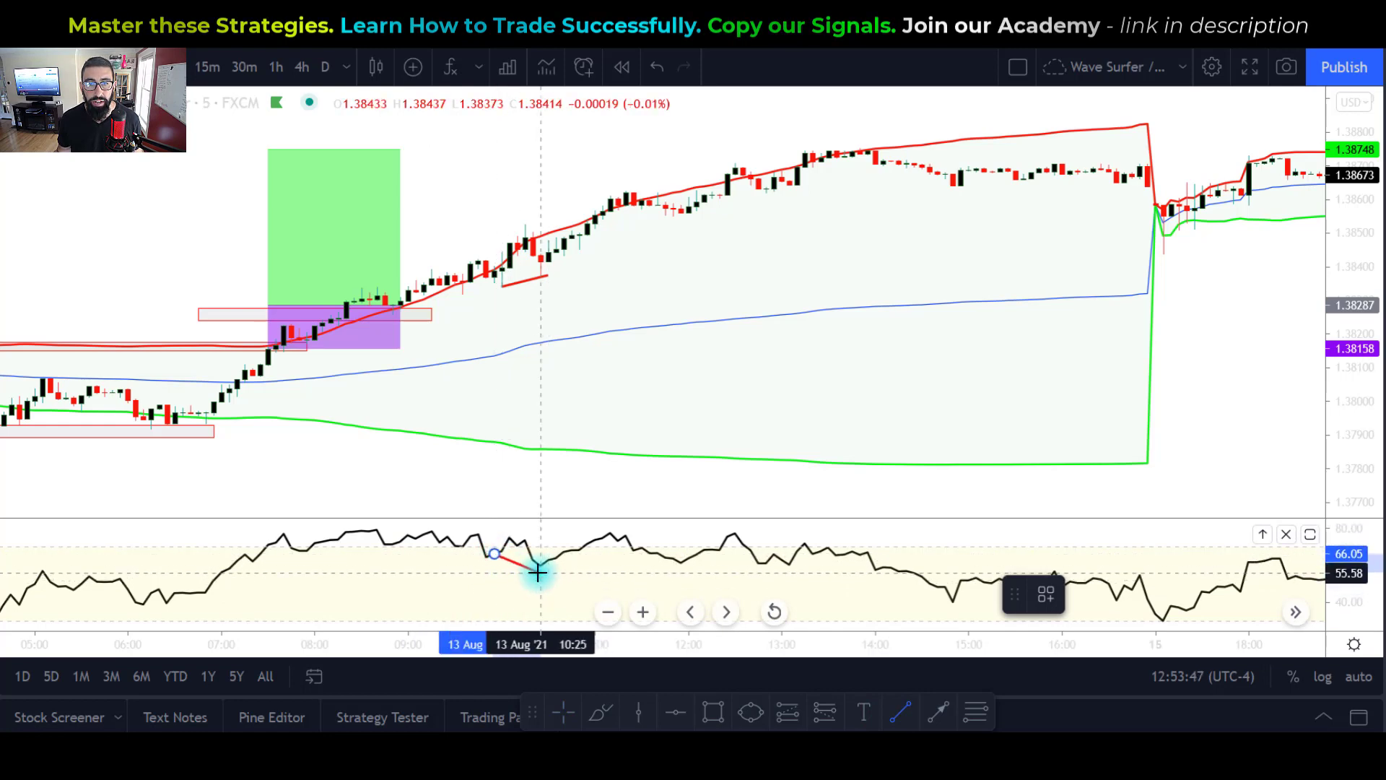
click(540, 572)
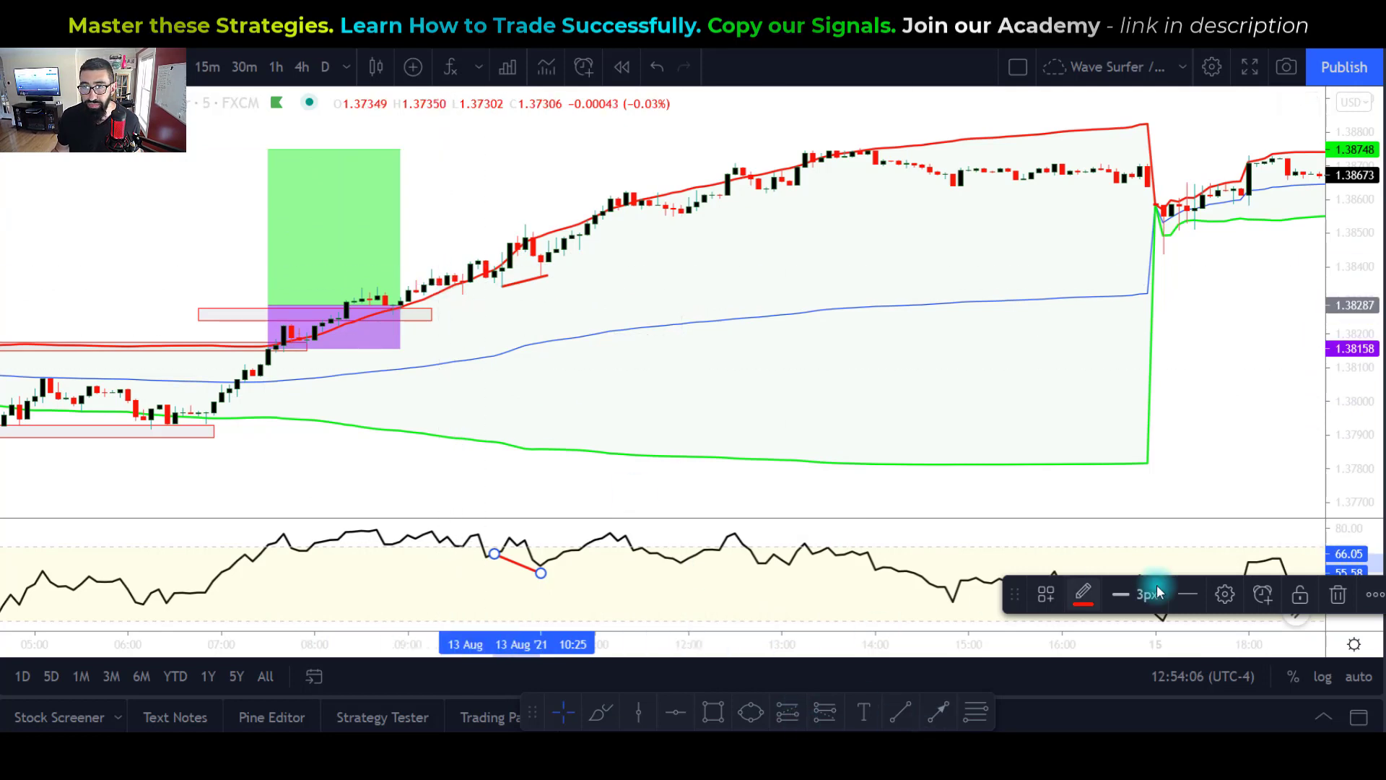
Step: Add a second long position at 13 August 10:30 with entry at 1.38429, stop at 1.38299 and target at 1.38757
click(788, 715)
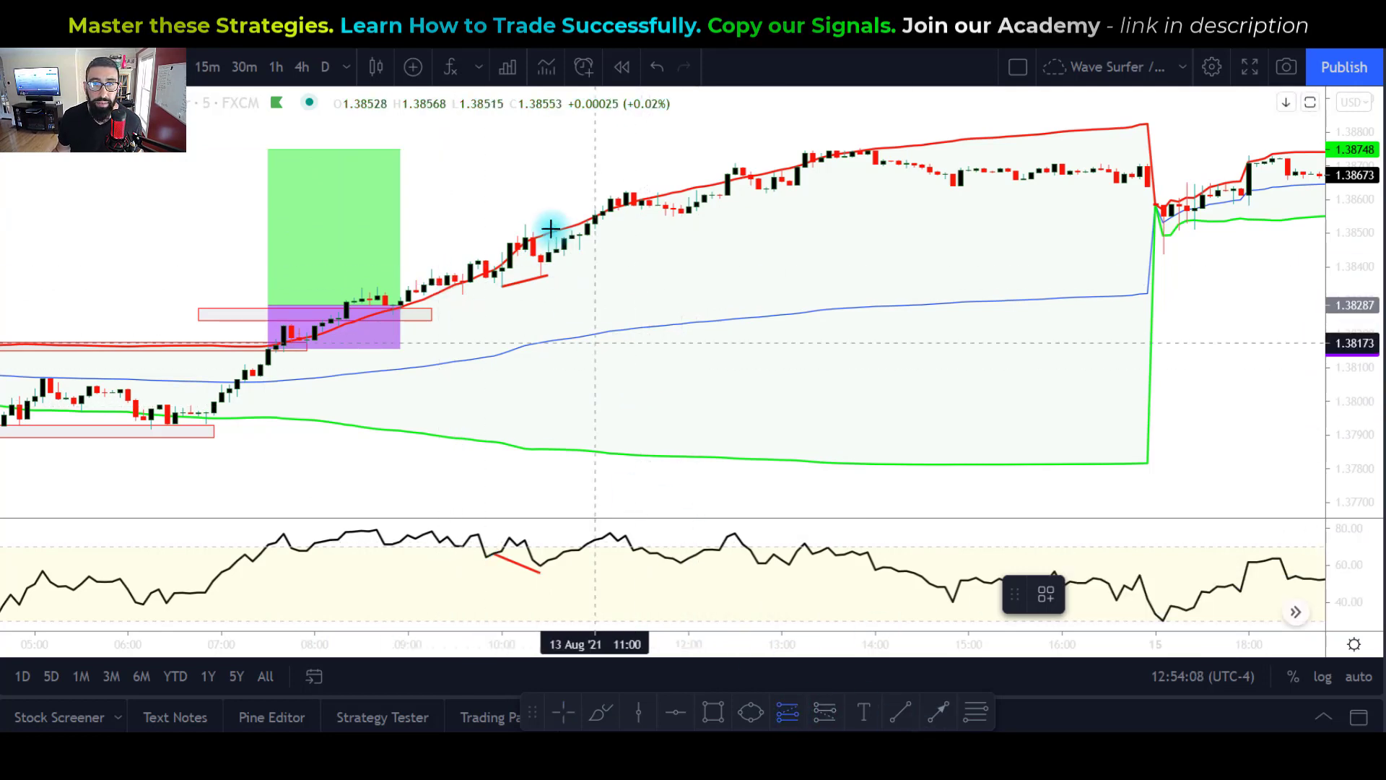
click(546, 257)
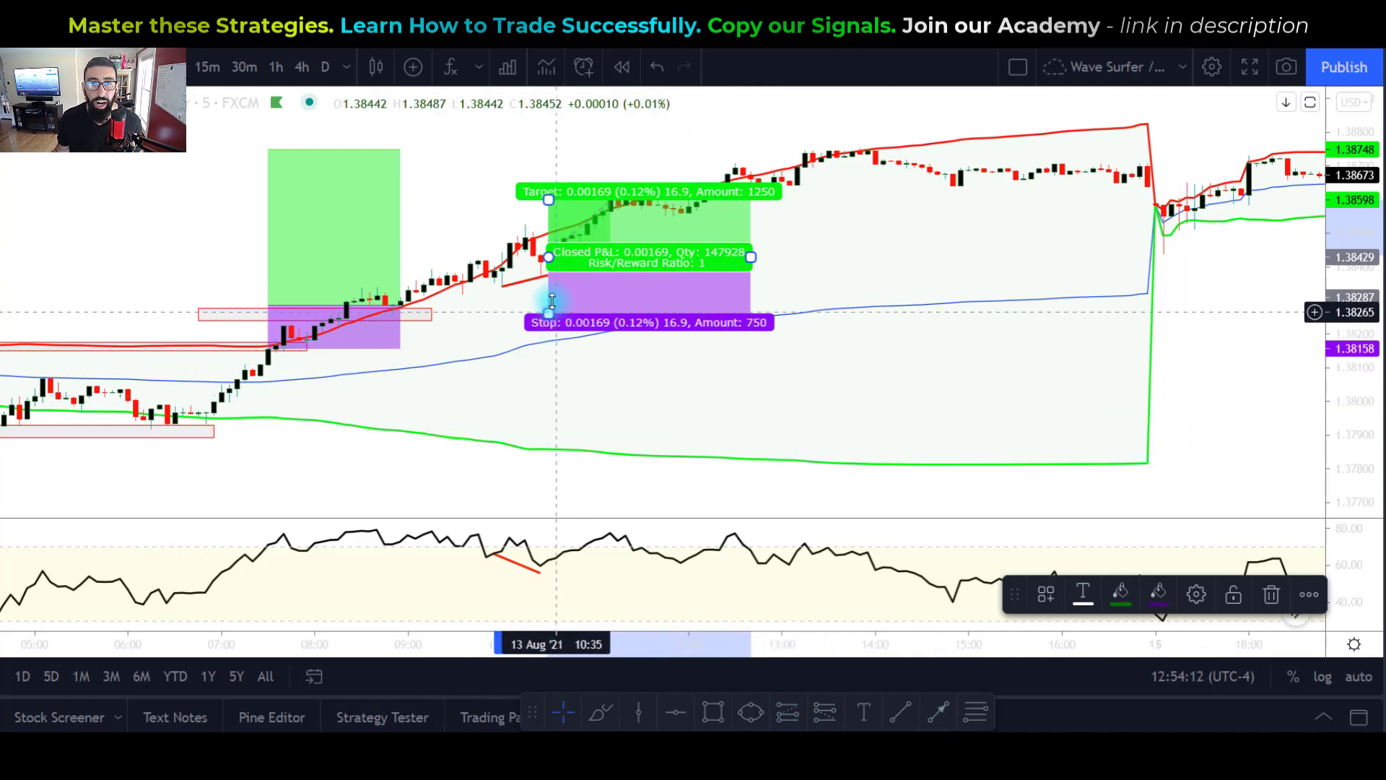
drag(548, 314, 553, 300)
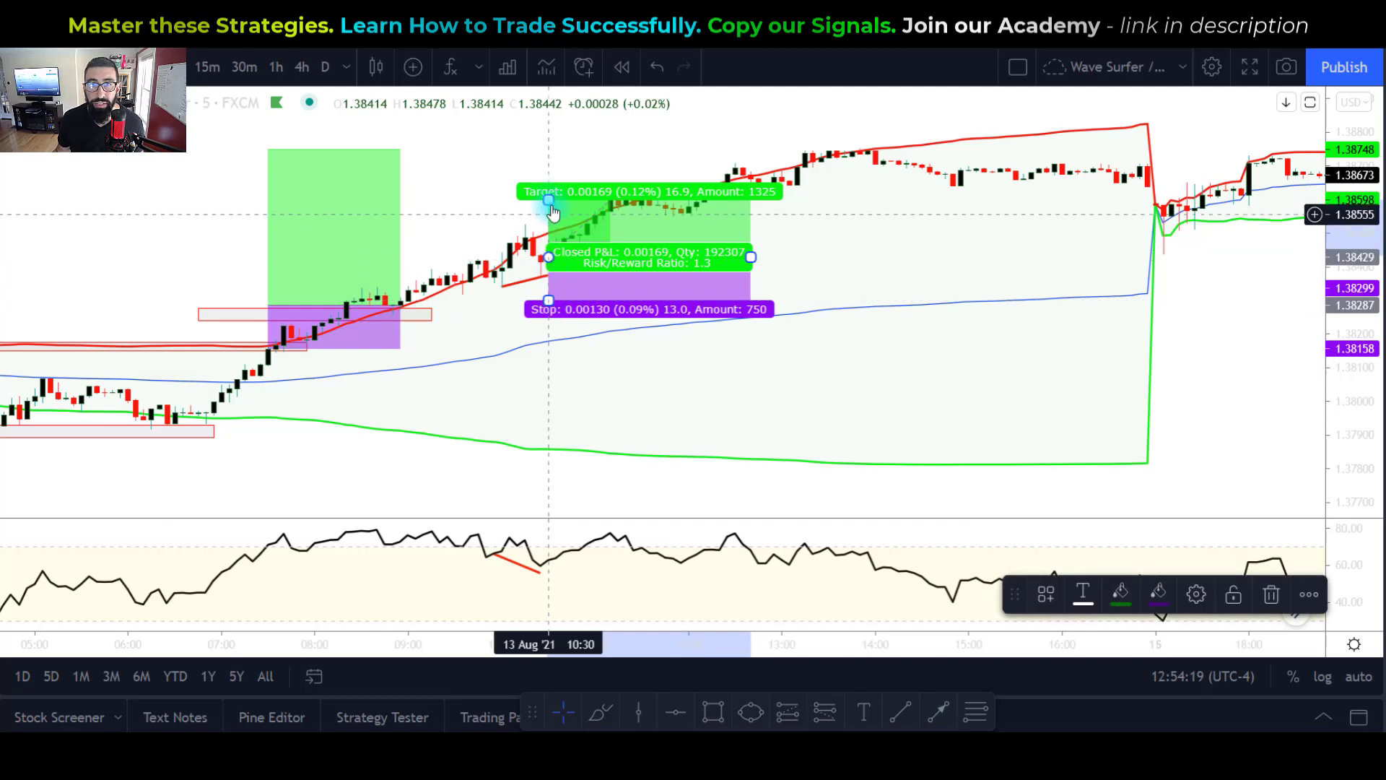
drag(548, 198, 538, 146)
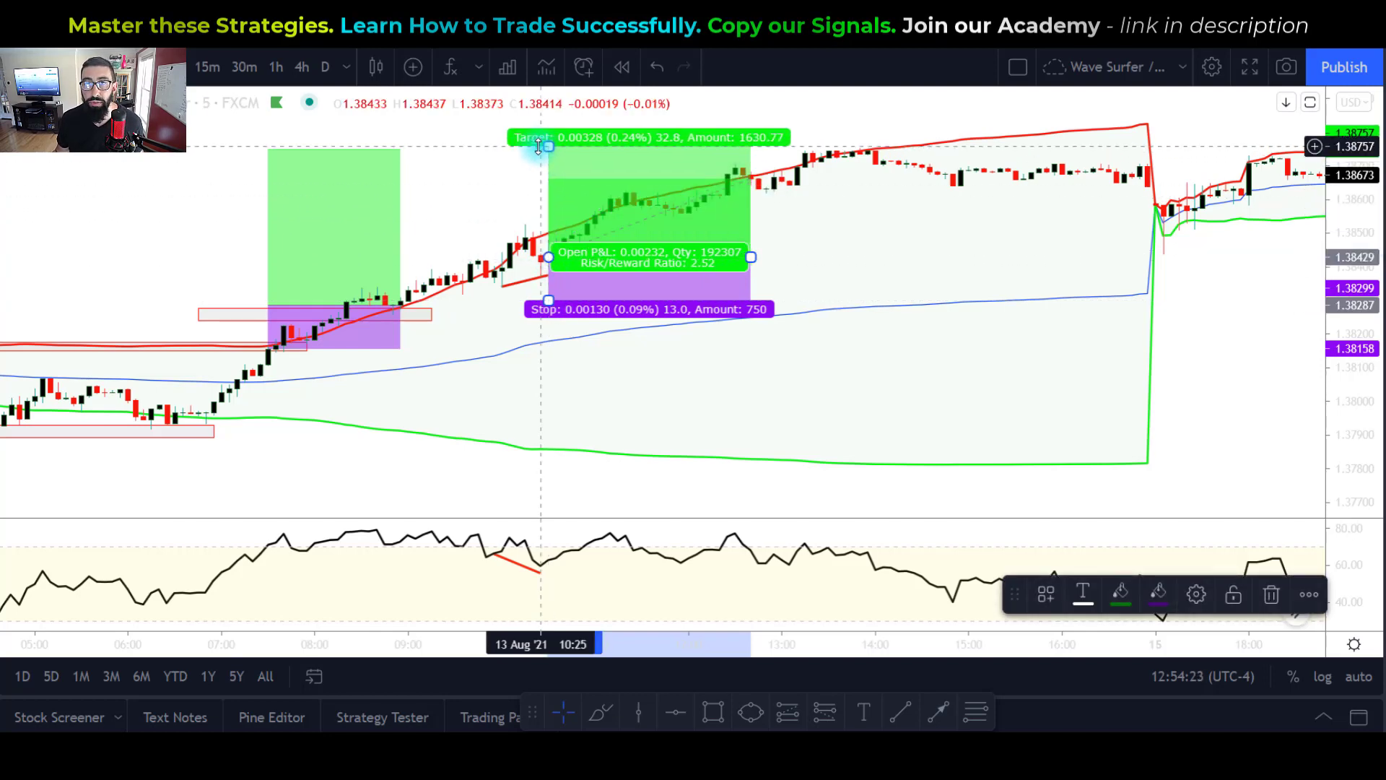
Step: Draw a thin rectangle zone from 17 August 02:05 at 1.38301 back to 16 August 14:00 at 1.38348
click(801, 321)
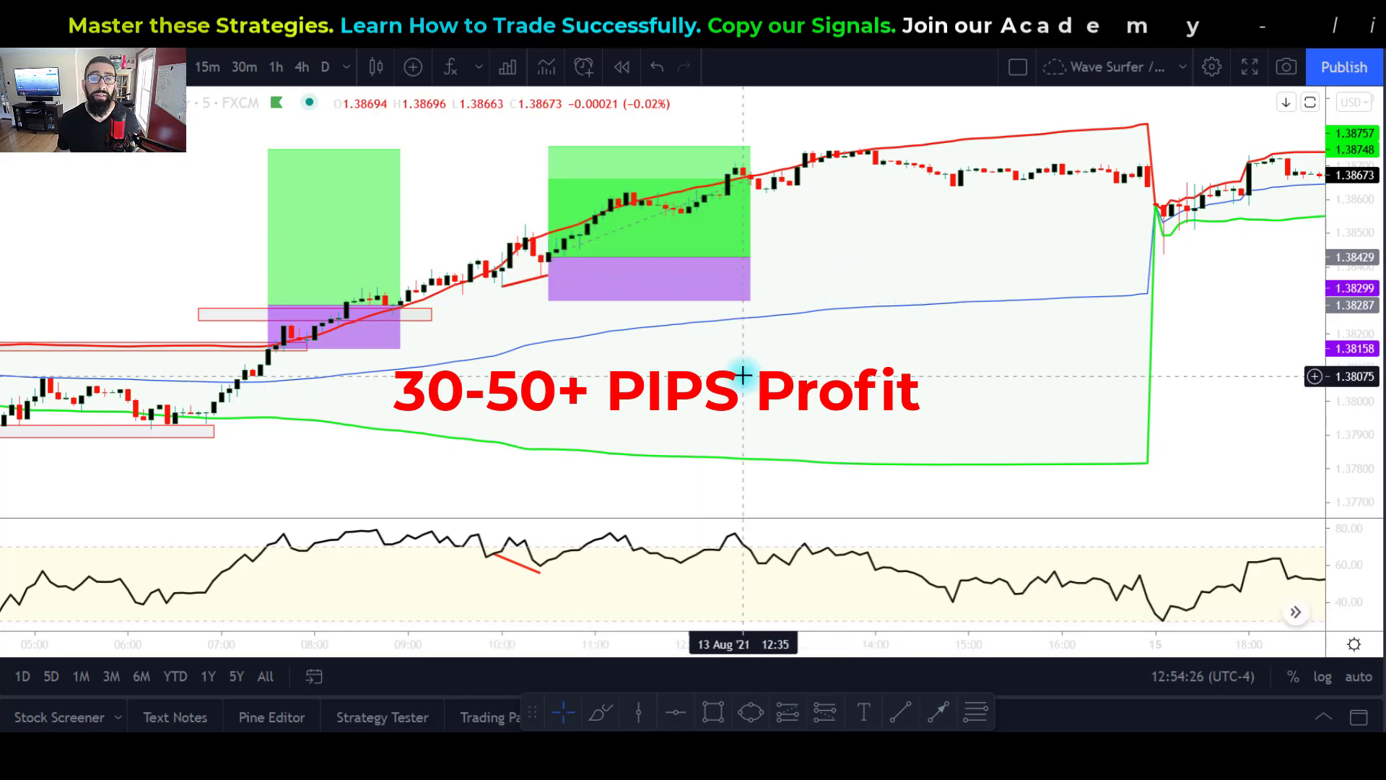
scroll(795, 325, down, 2)
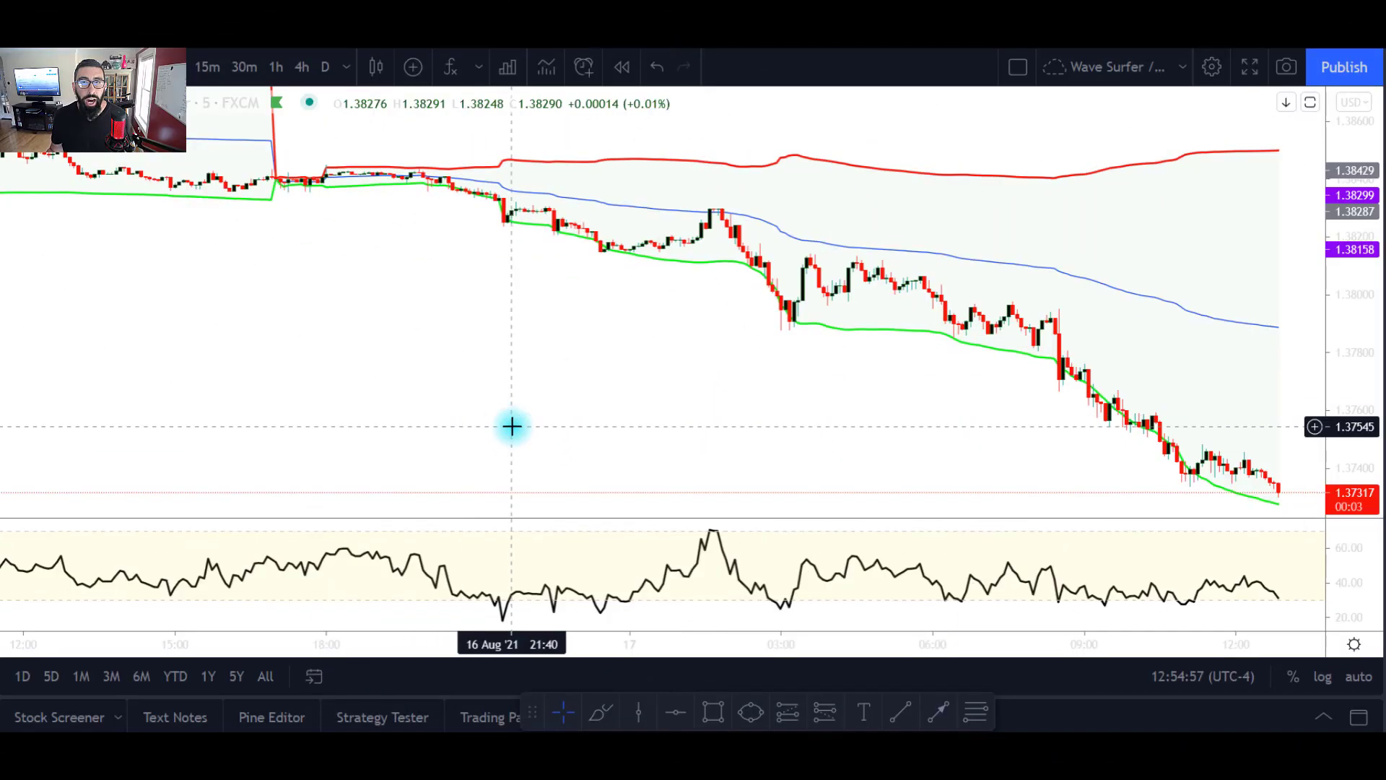
scroll(352, 380, up, 1)
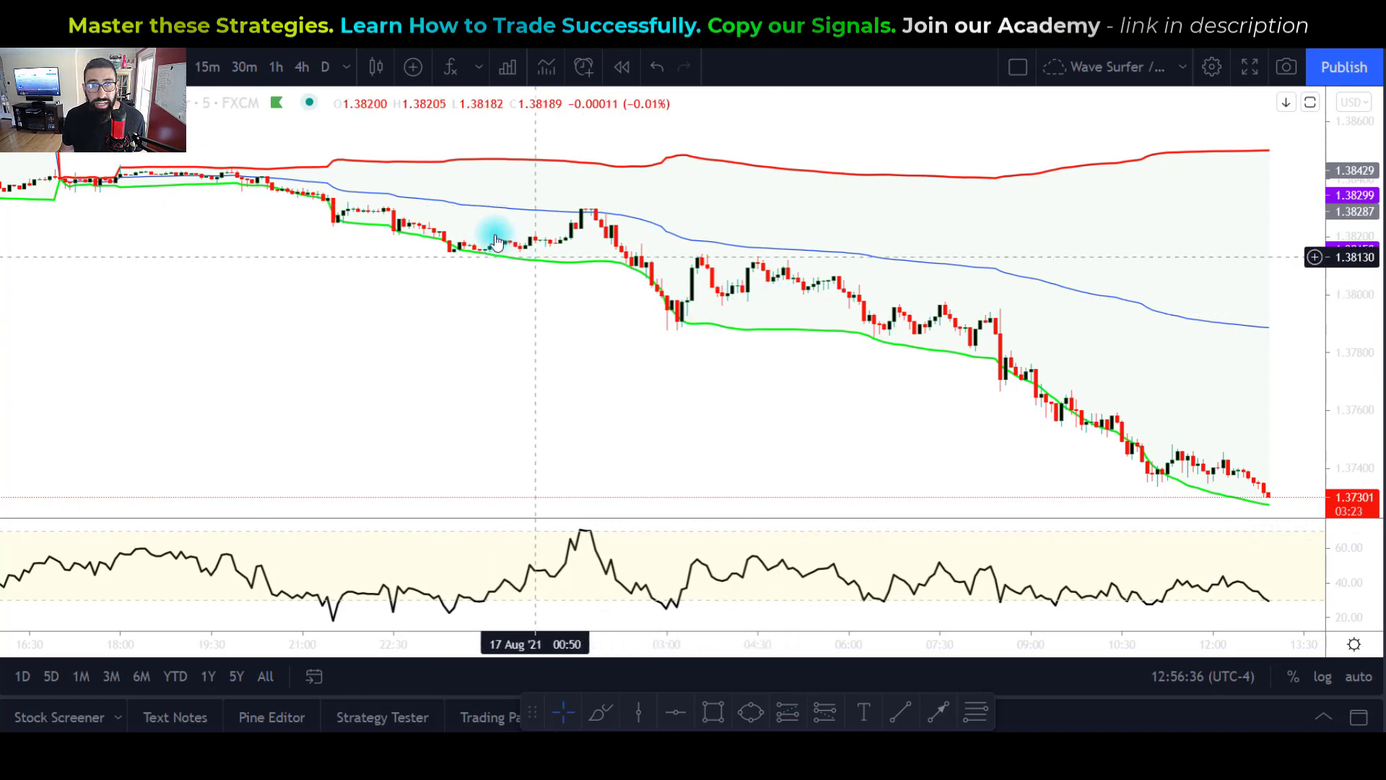
drag(462, 349, 649, 372)
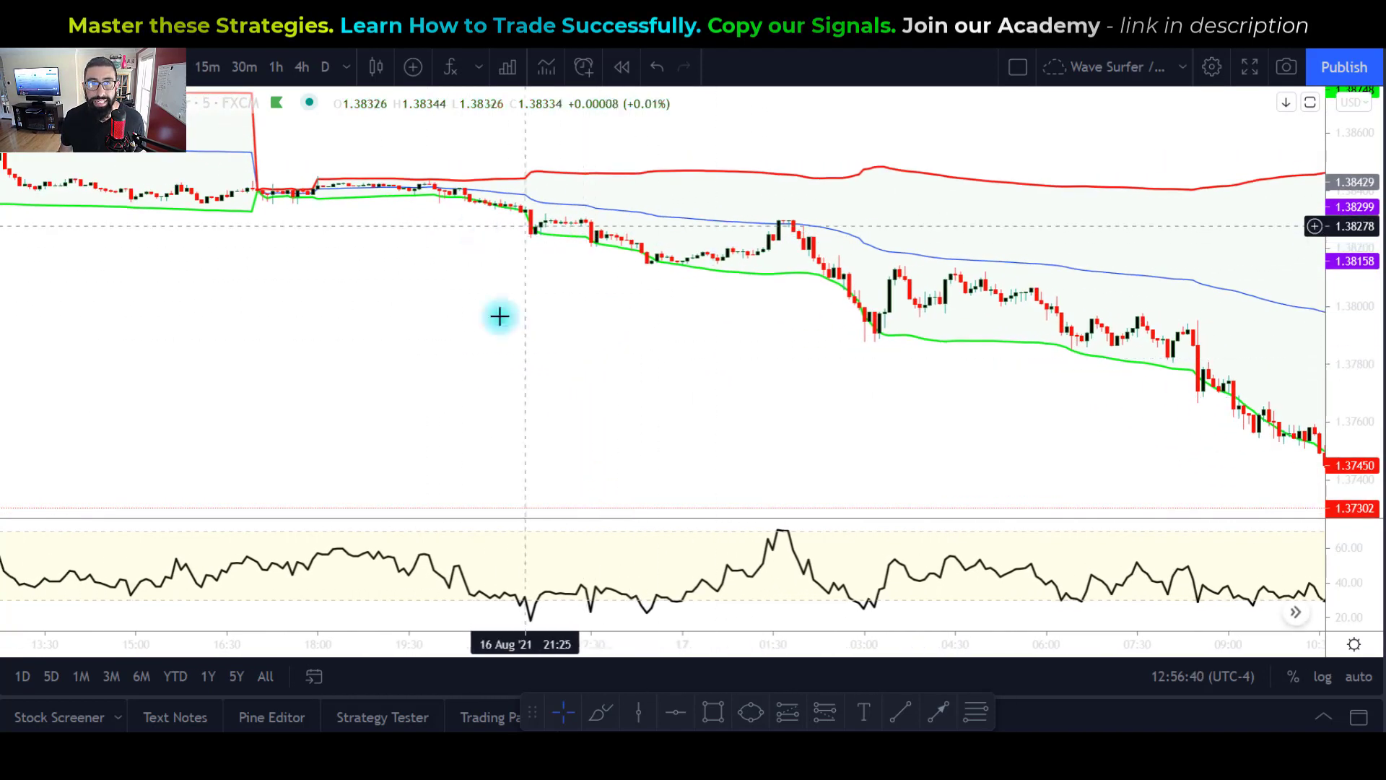
click(712, 712)
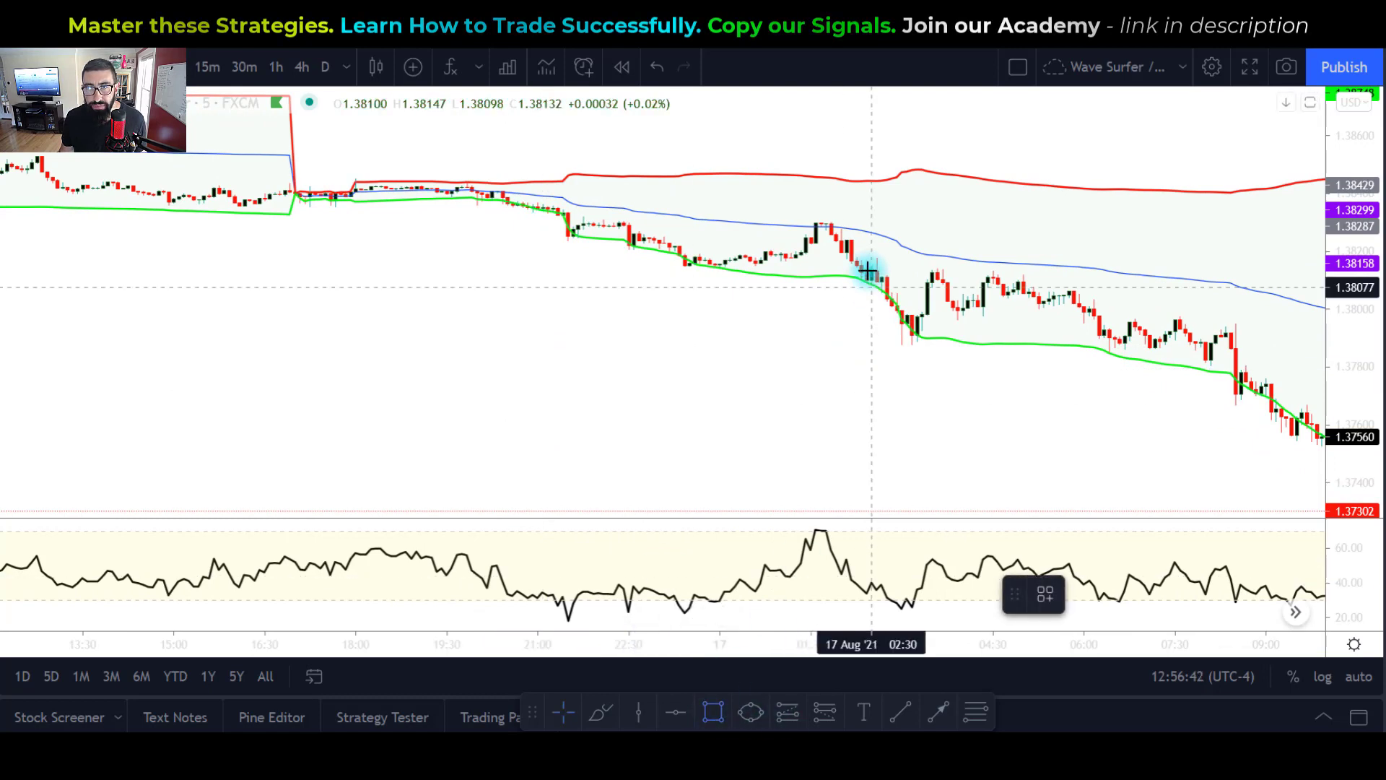
mouse_move(845, 219)
mouse_down()
mouse_move(131, 196)
mouse_move(113, 209)
mouse_up()
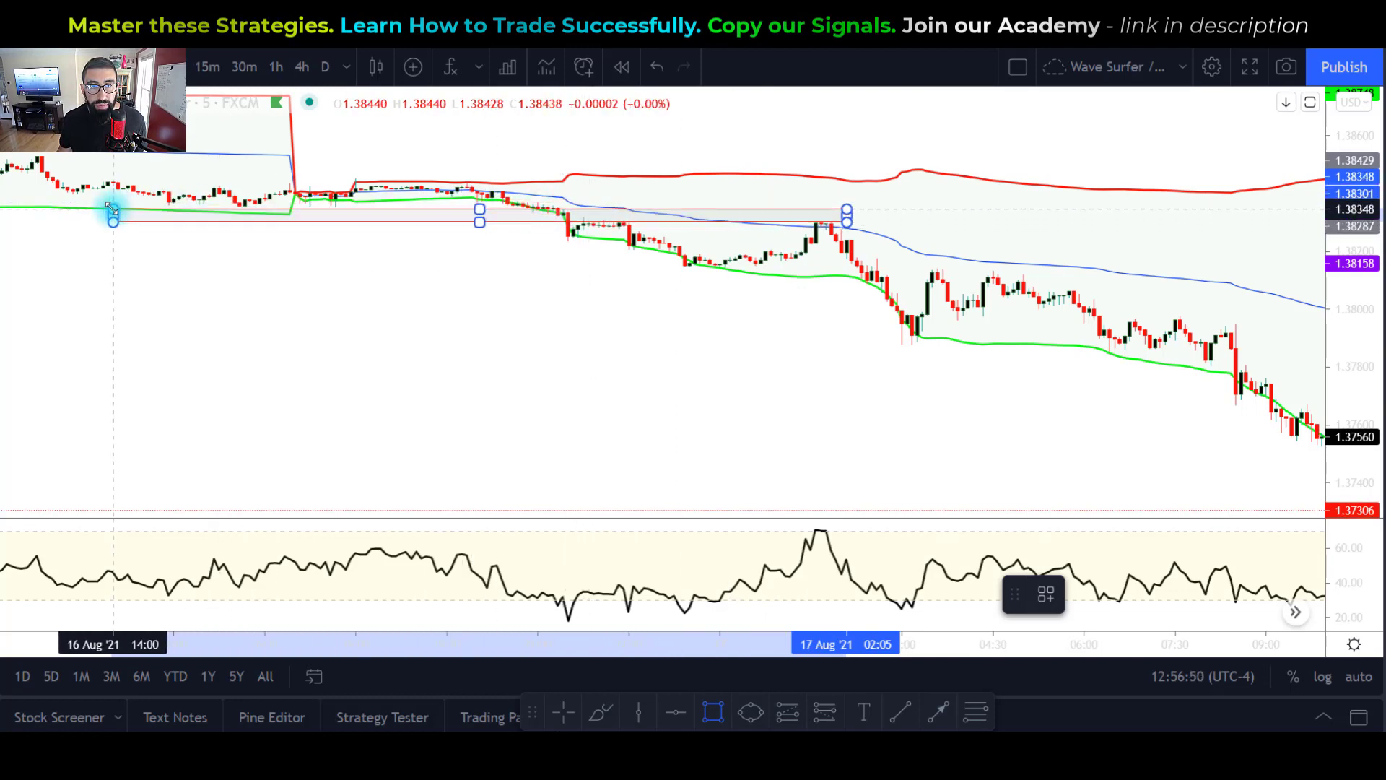
Step: Extend the rectangle zone back to 16 August 09:10 and set its upper edge at about 1.38355
drag(217, 256, 510, 291)
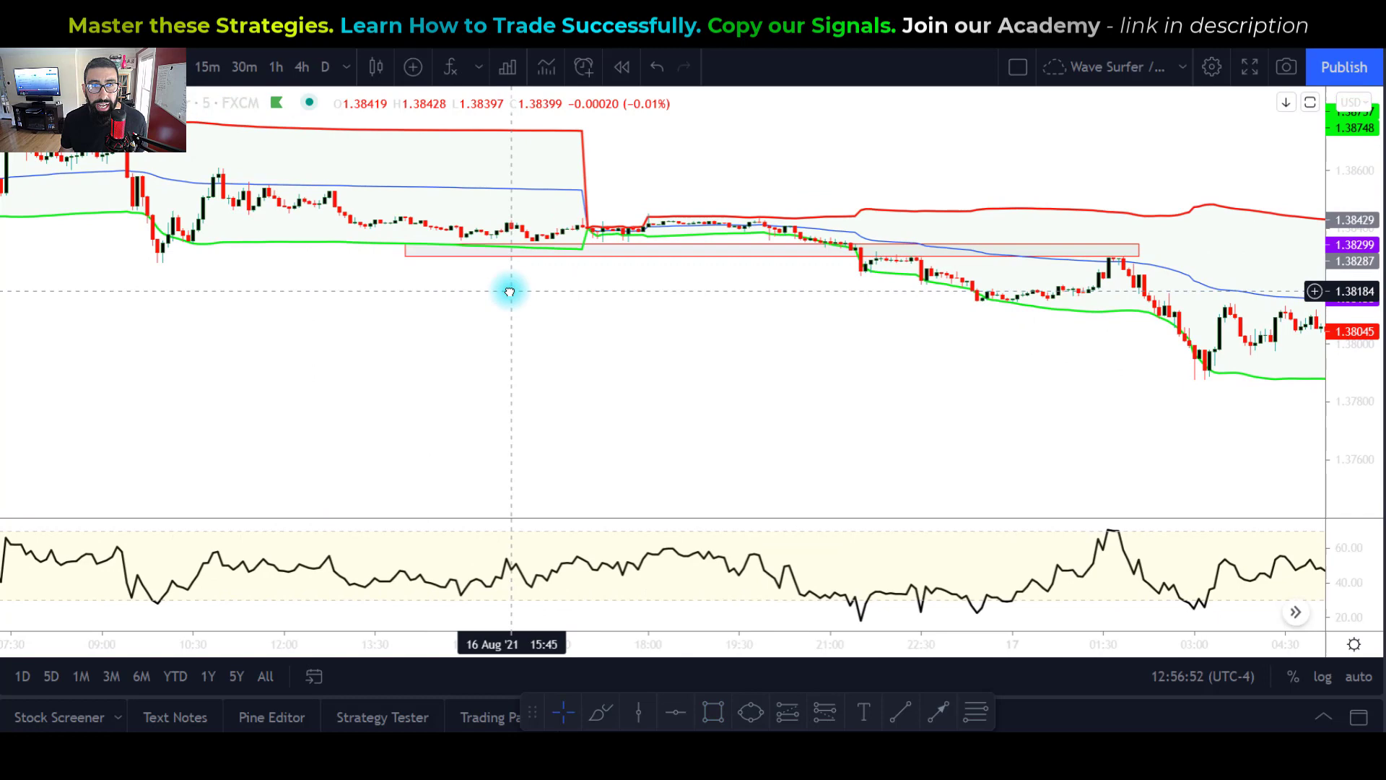
click(402, 246)
drag(402, 246, 109, 242)
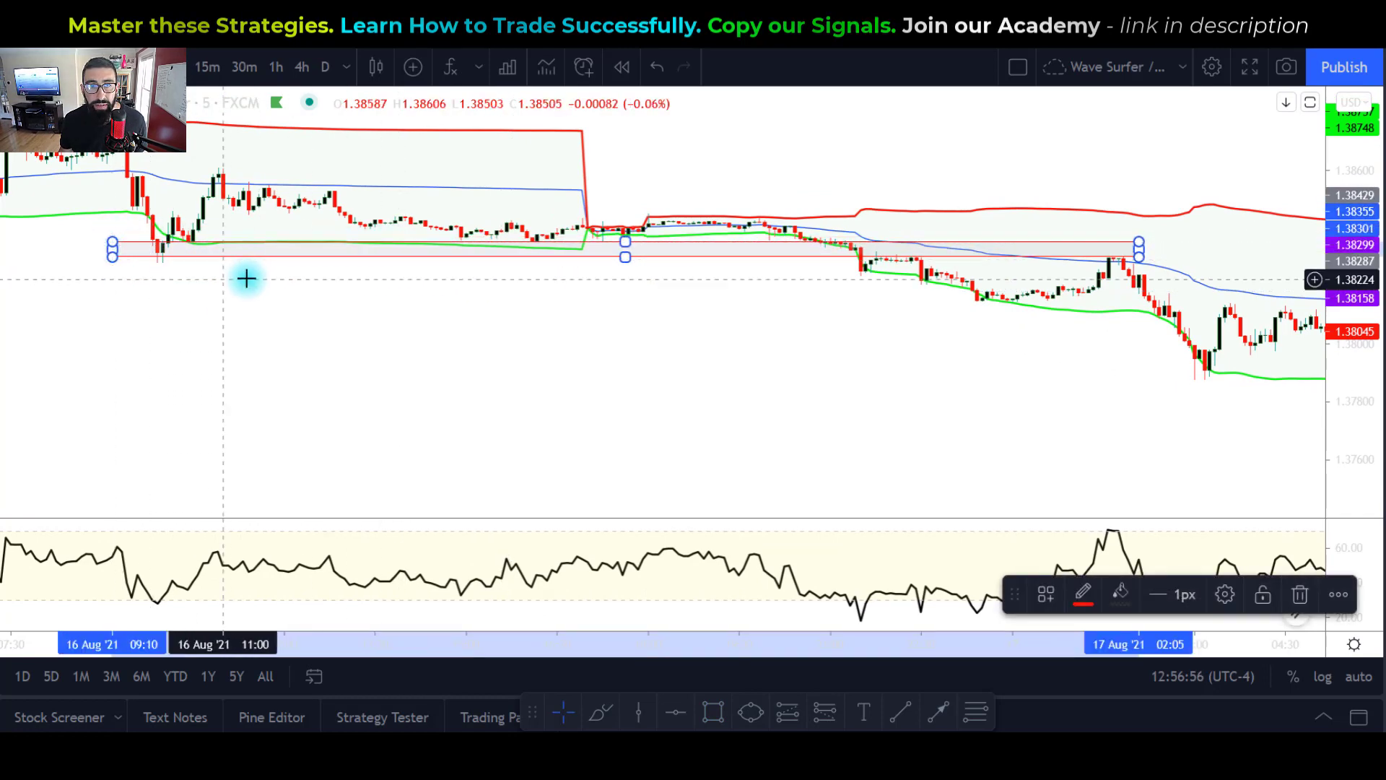
drag(532, 356, 325, 327)
click(1016, 258)
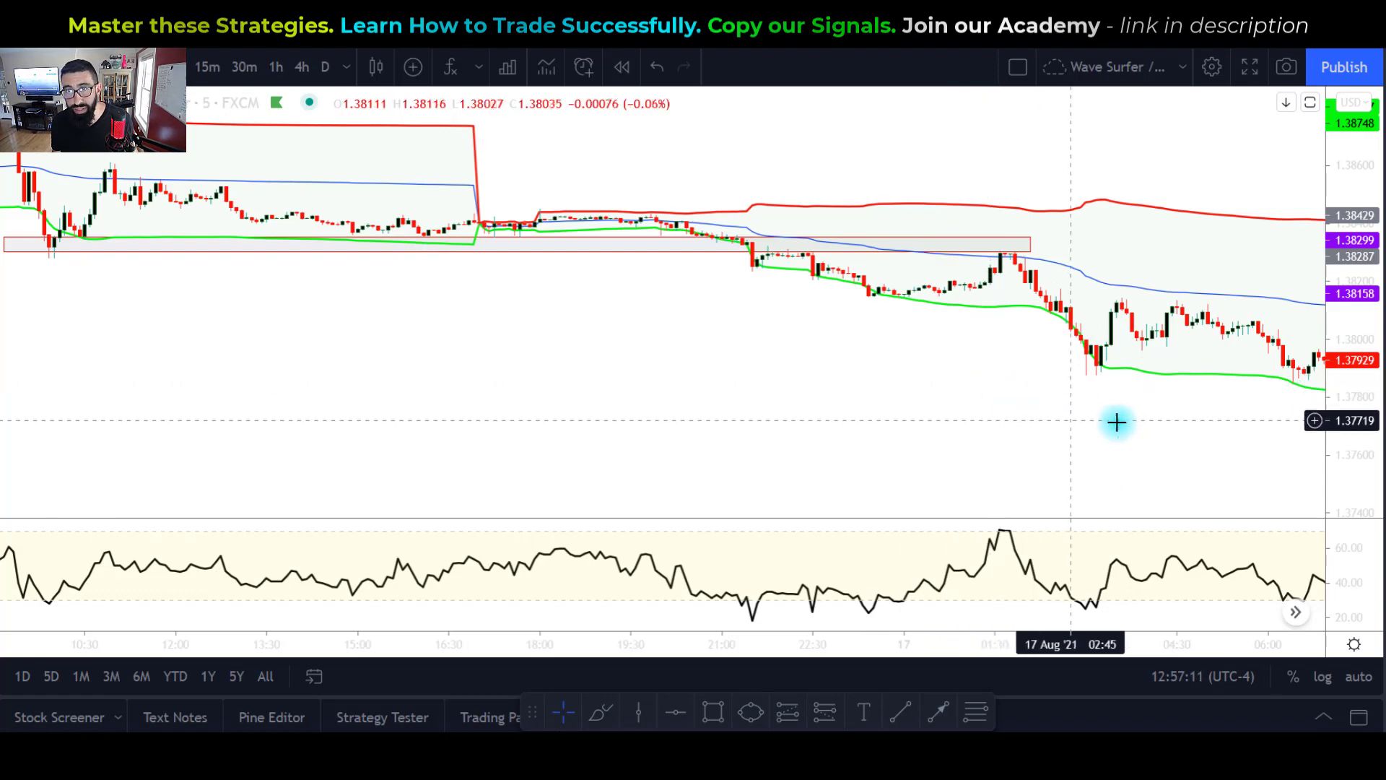
Step: Add a short position at 17 August 01:50 with entry at 1.38257 and stop at 1.38368
drag(1116, 421, 701, 343)
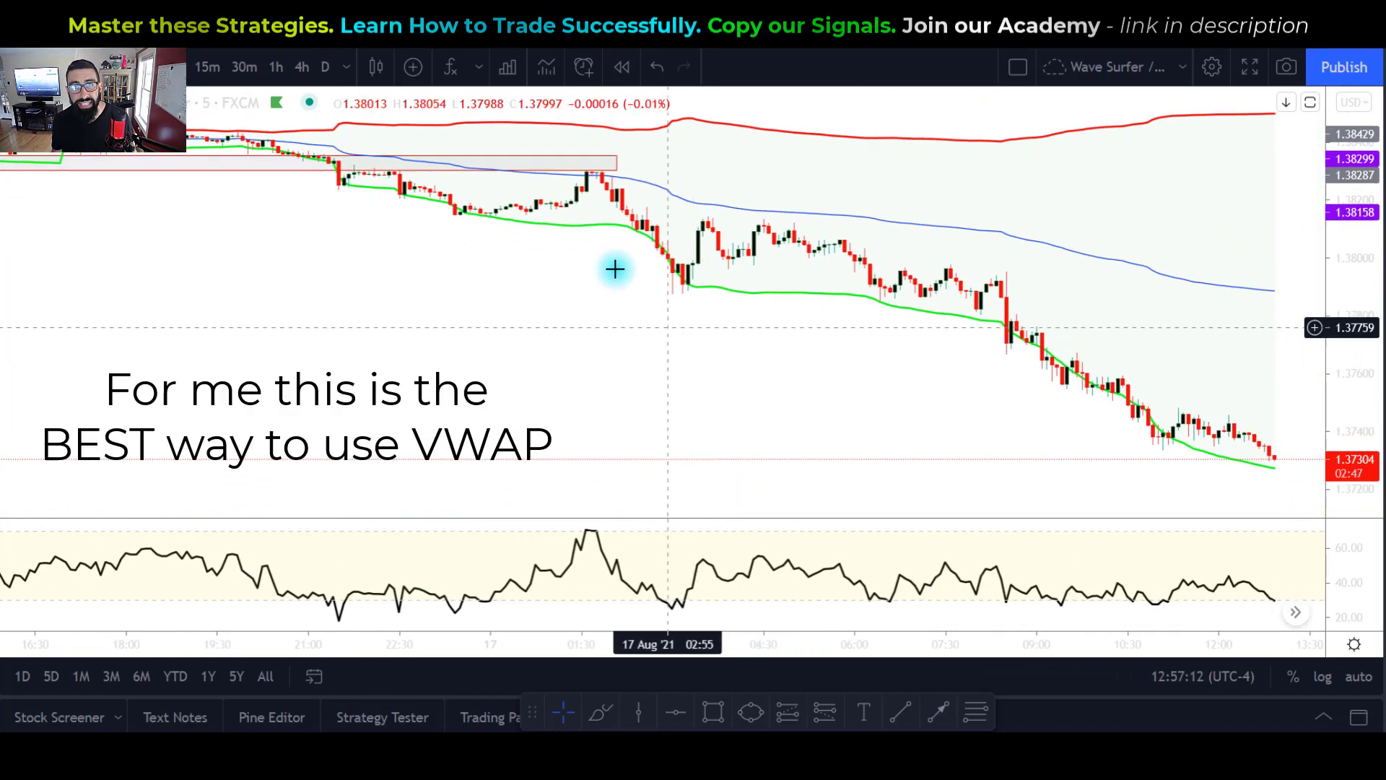
drag(799, 384, 689, 436)
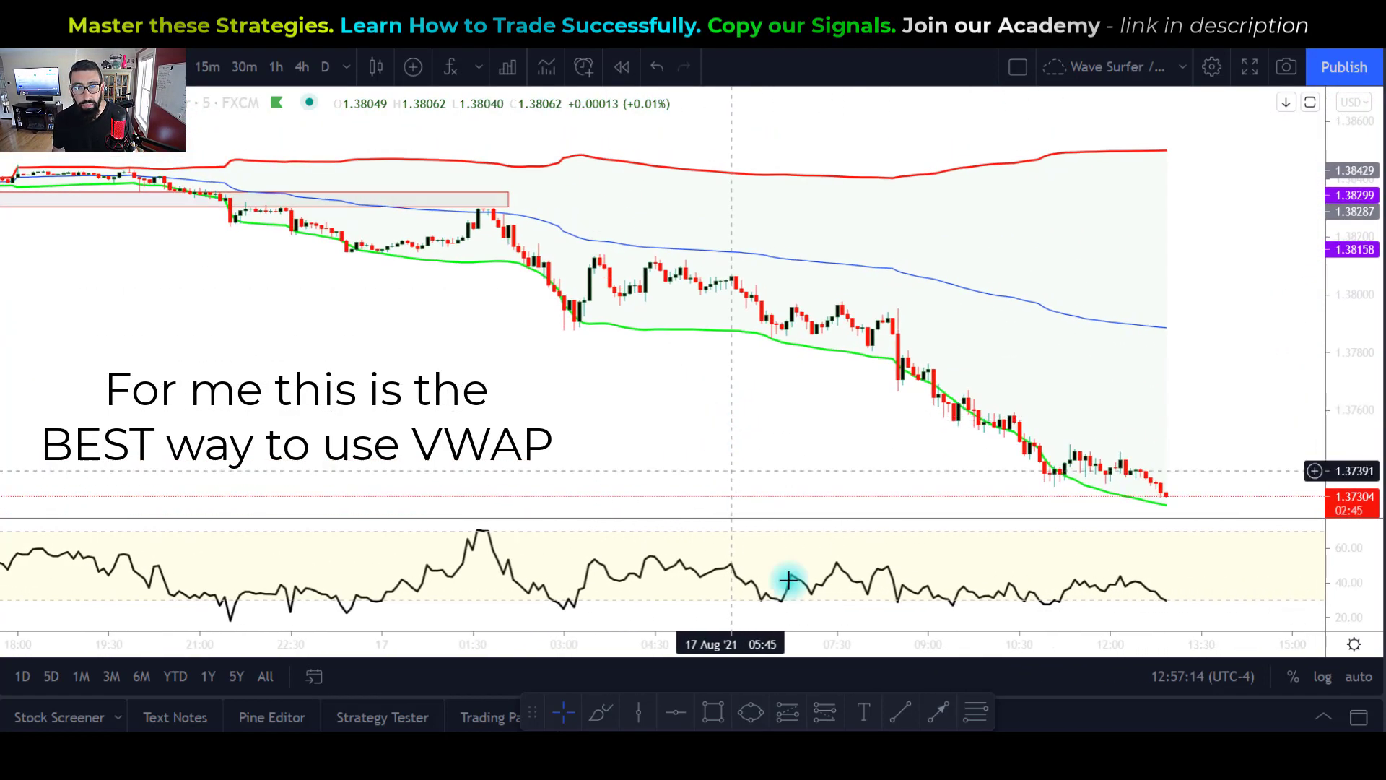
click(789, 722)
click(494, 221)
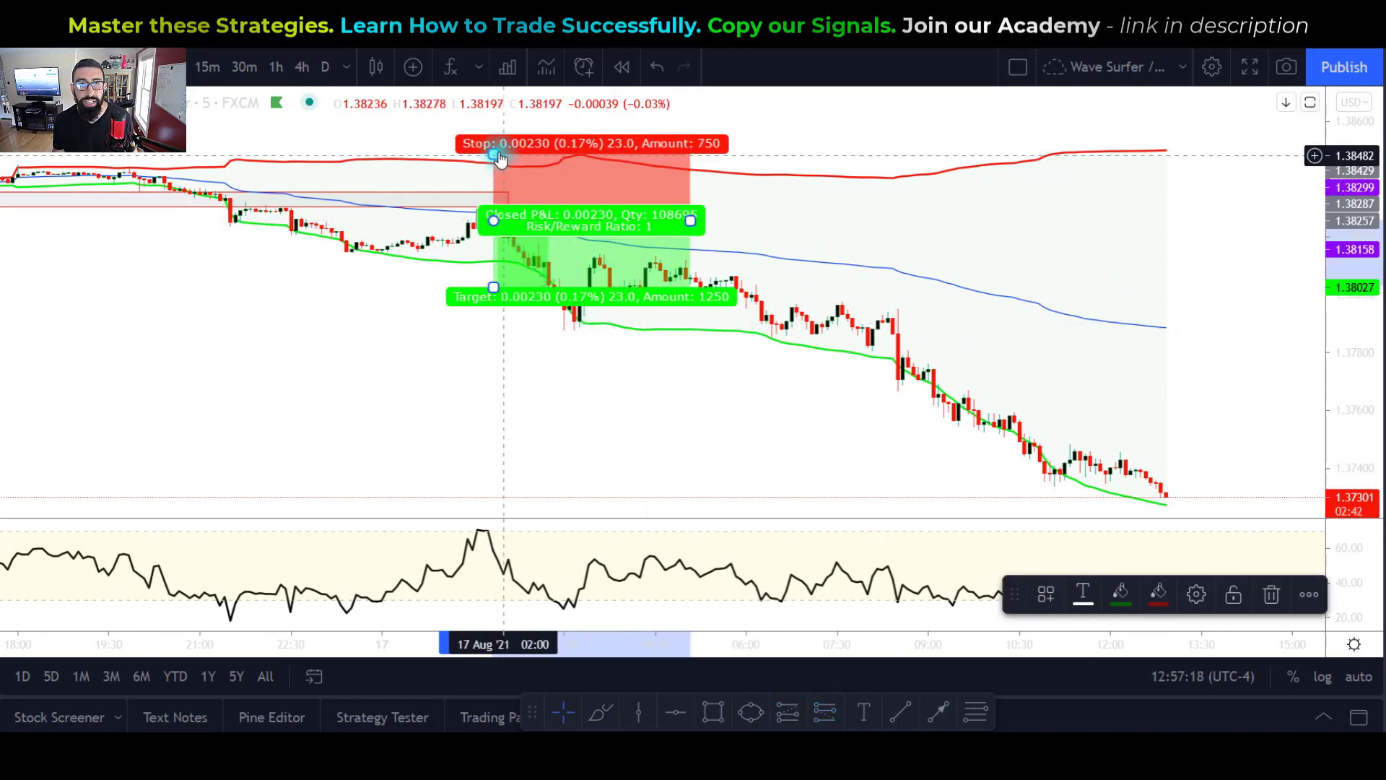
drag(493, 155, 496, 187)
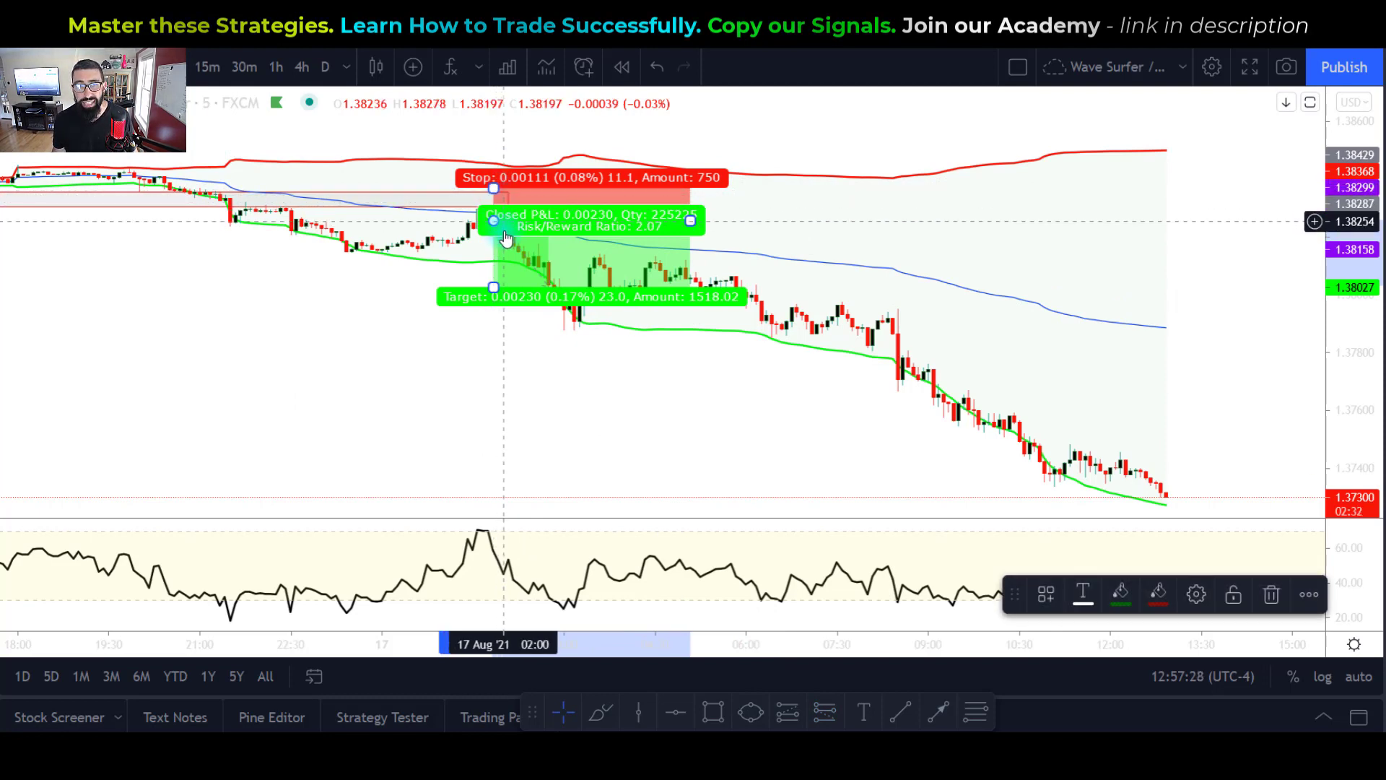
Step: Lower the short position's target to 1.37893 and shorten its time span to end at about 02:45
scroll(514, 368, down, 5)
scroll(642, 409, down, 5)
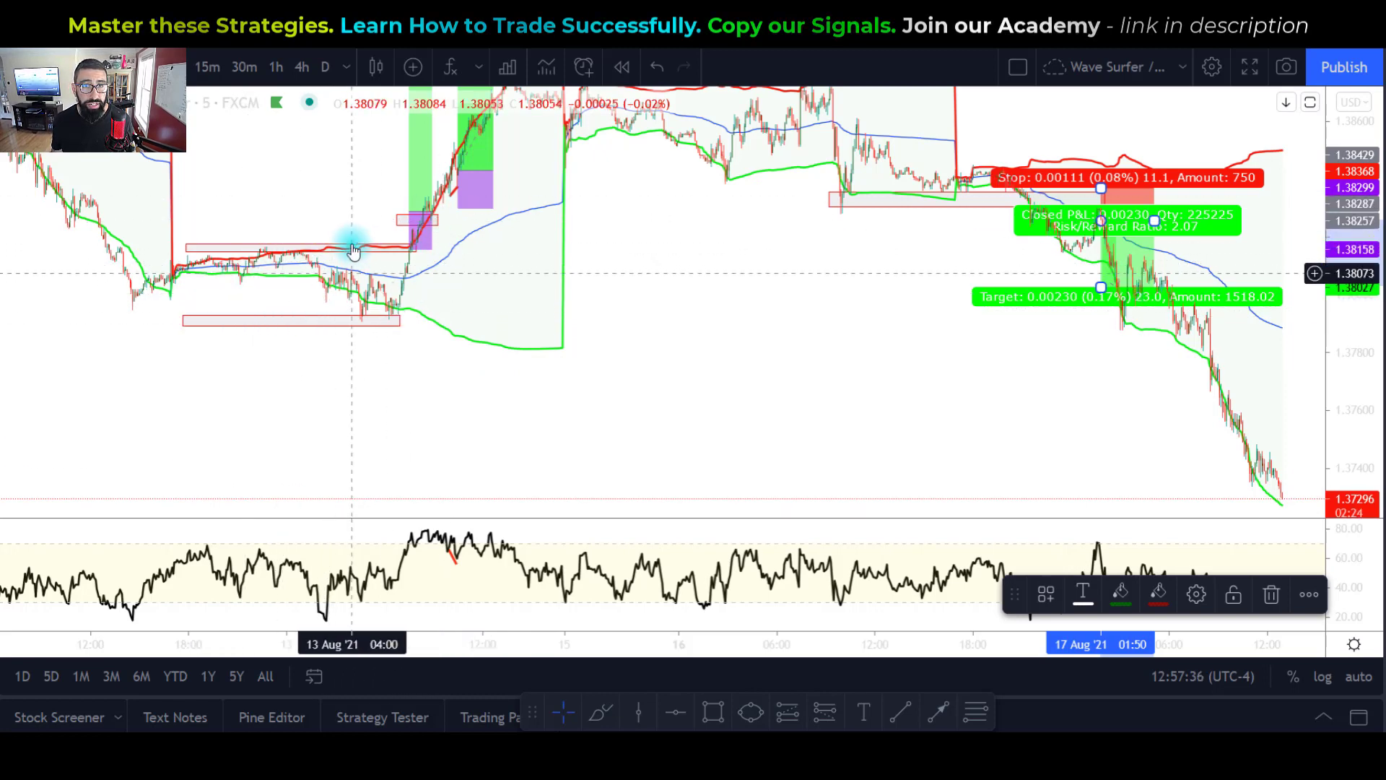
scroll(341, 272, up, 2)
scroll(341, 271, up, 2)
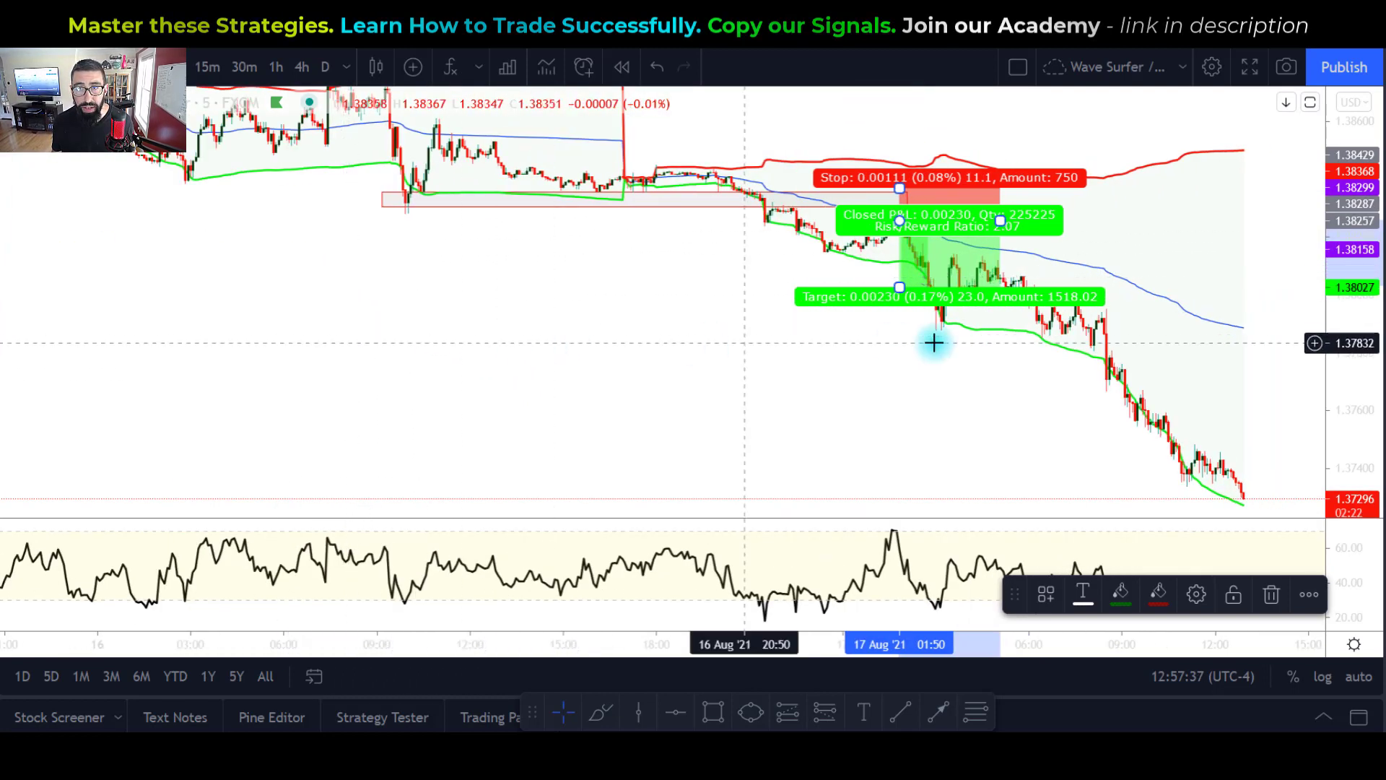
drag(899, 286, 899, 329)
scroll(962, 387, up, 2)
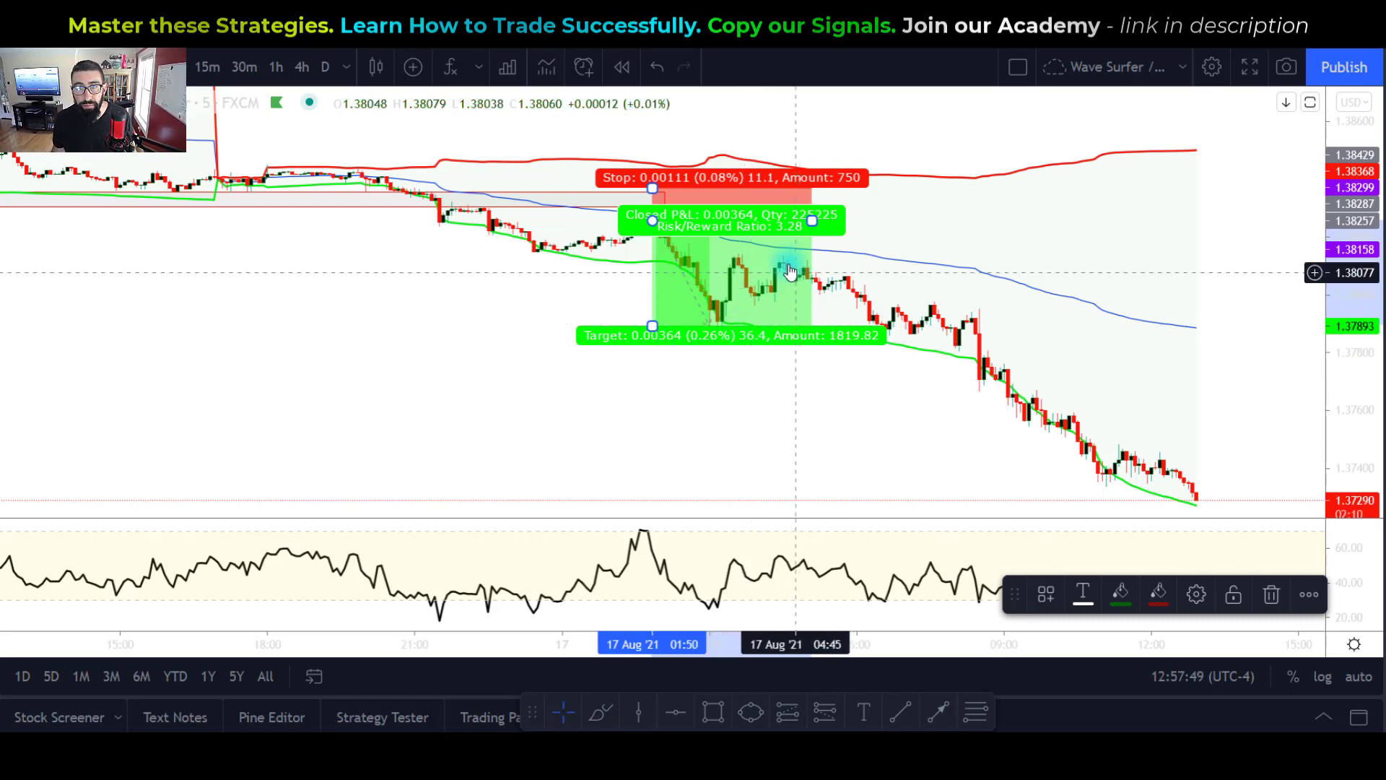
drag(801, 220, 758, 242)
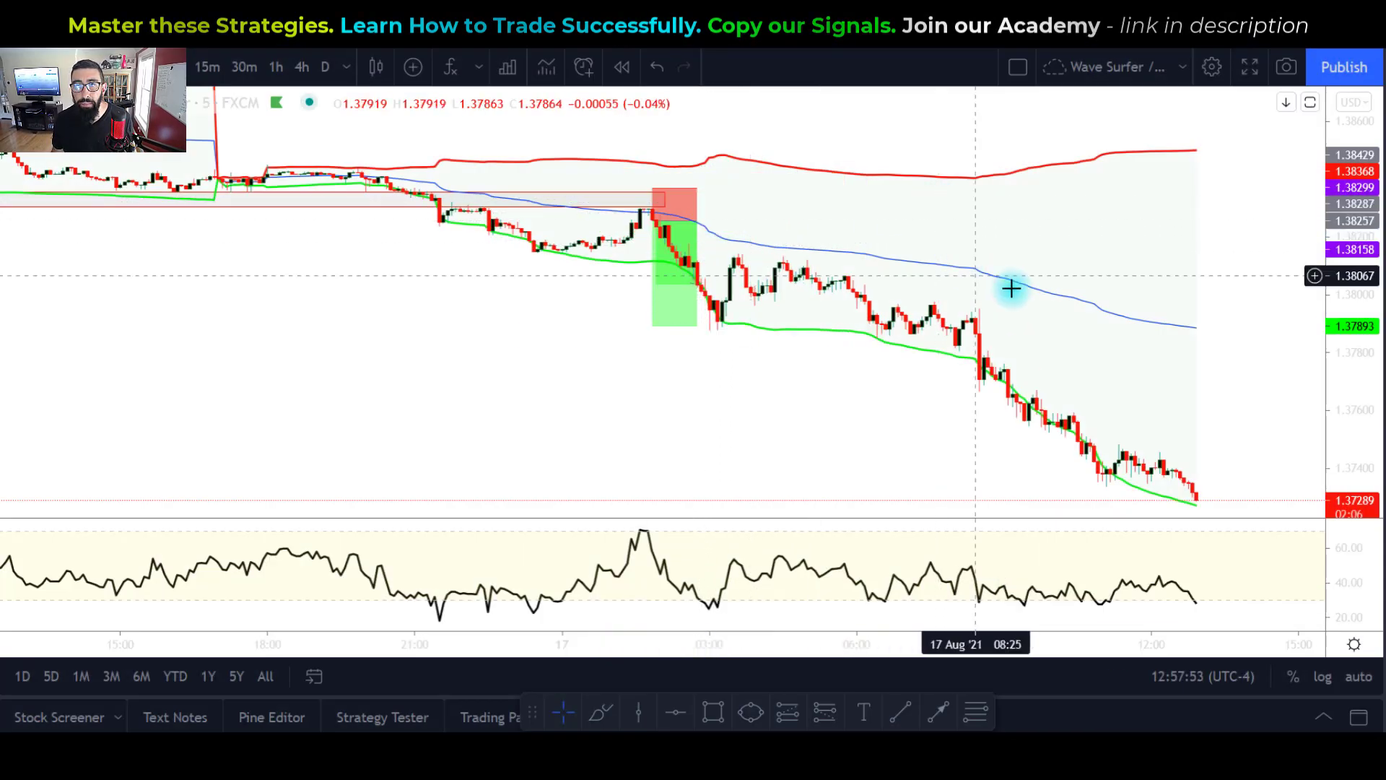
Step: Draw a trend line over the 17 August pullback highs from 03:35 at 1.38154 to about 04:30
scroll(490, 399, up, 2)
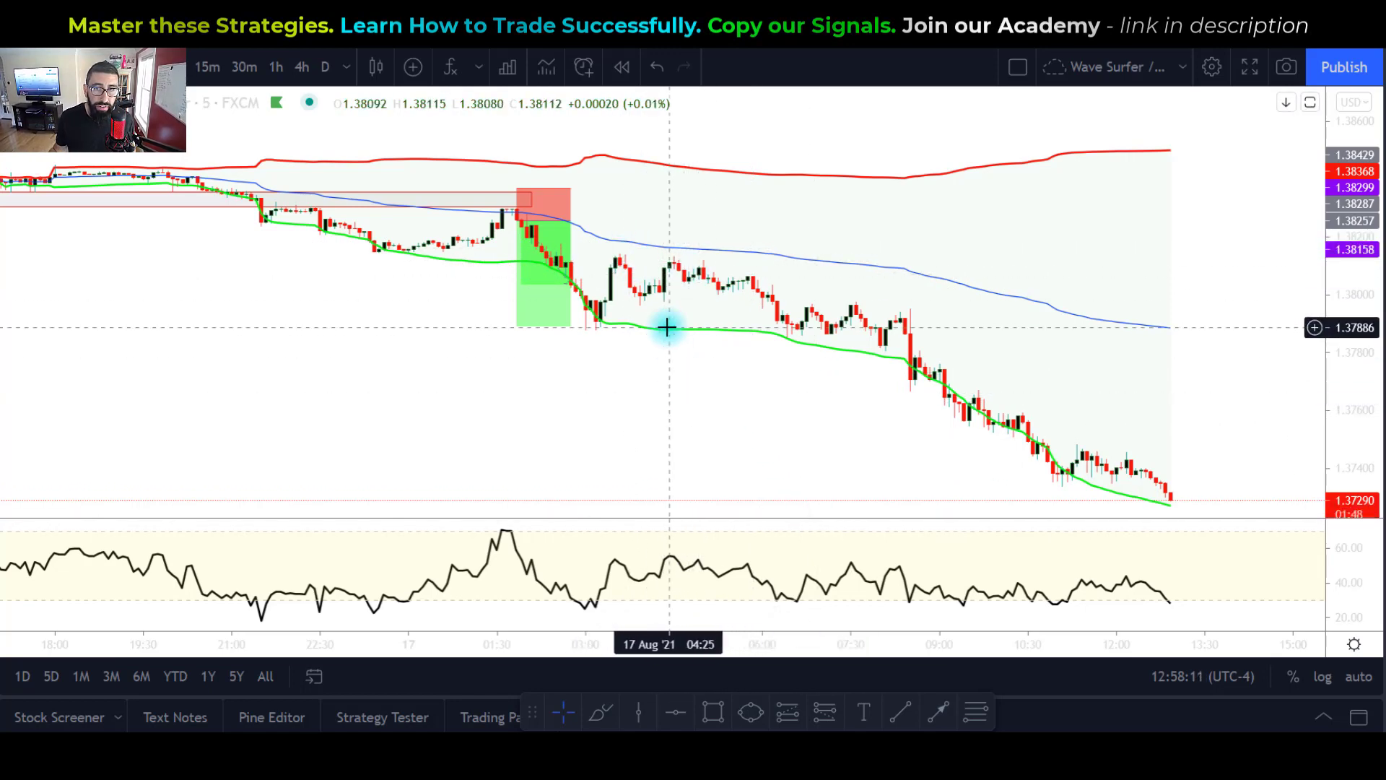
scroll(773, 411, up, 2)
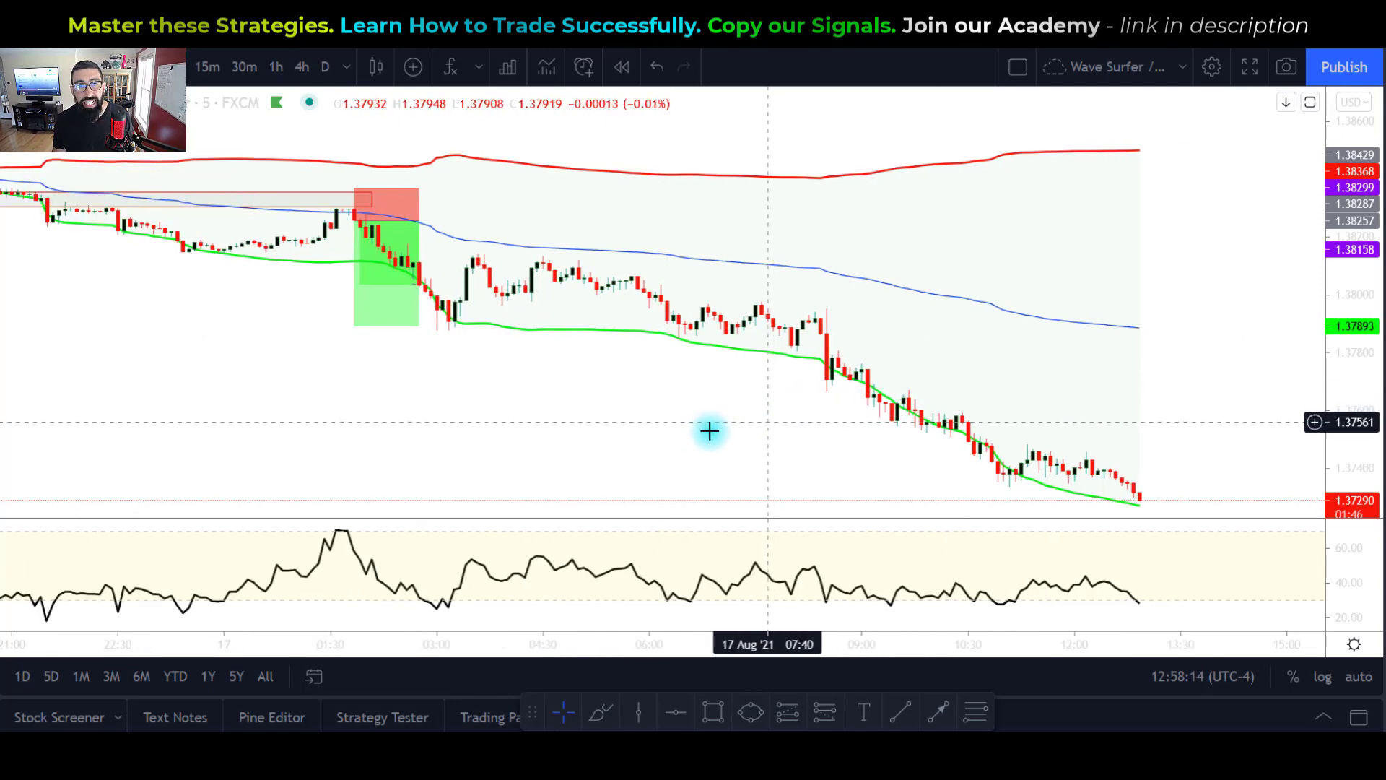
drag(704, 383, 774, 375)
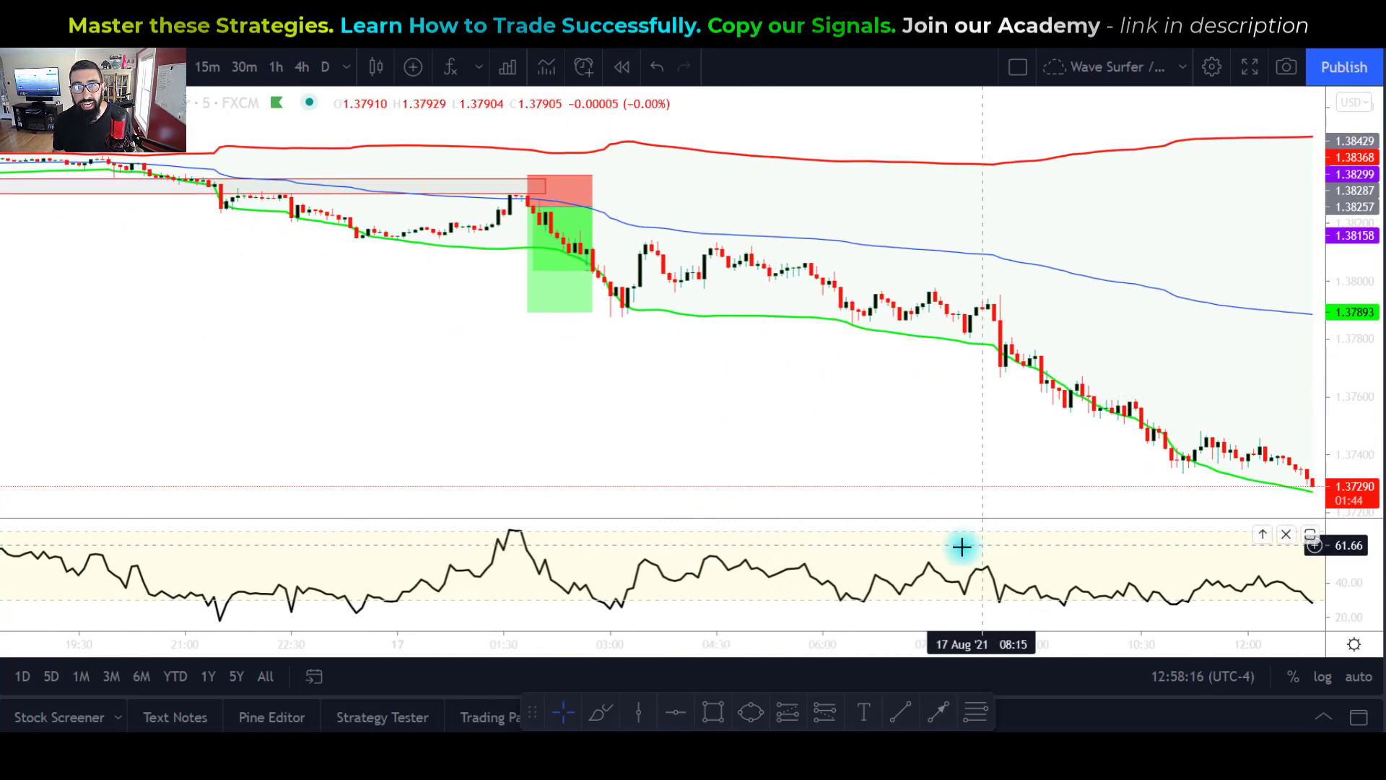
click(900, 720)
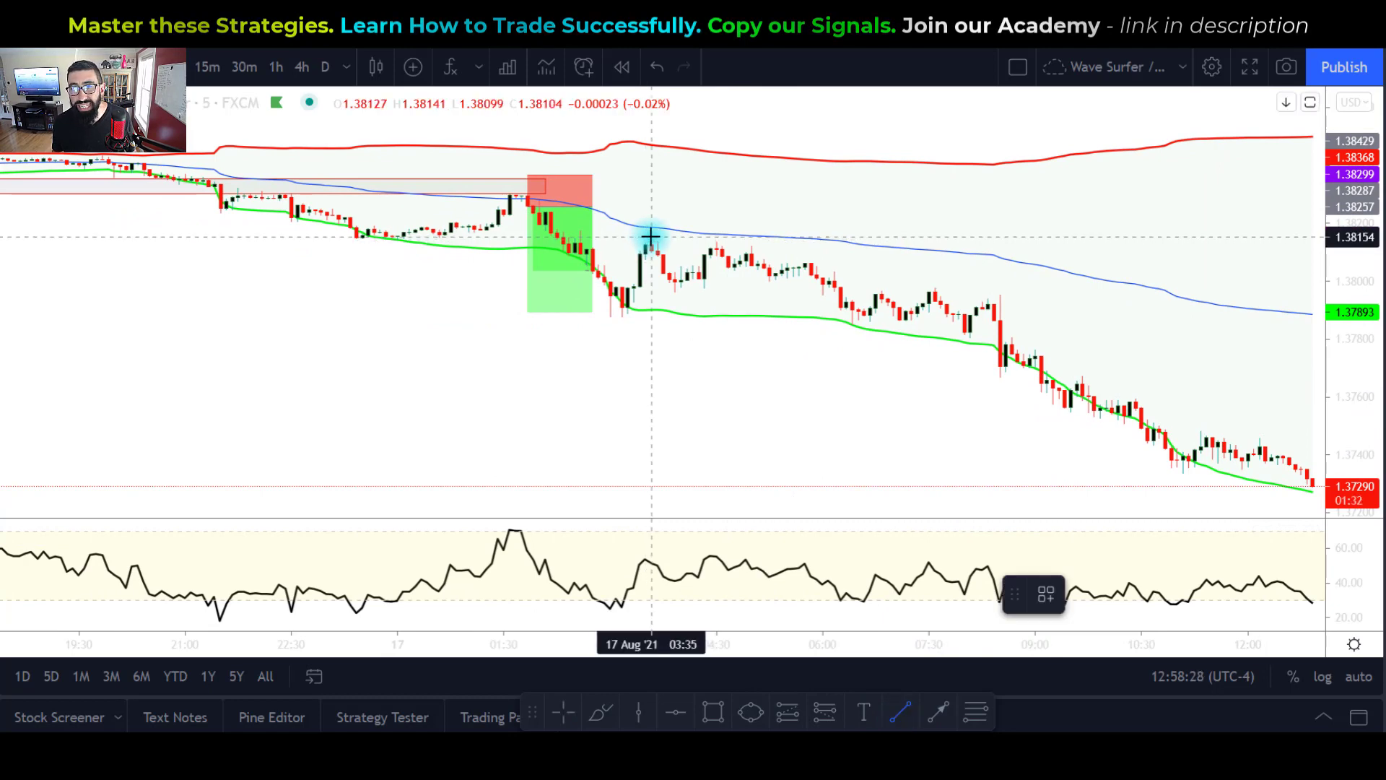
drag(650, 236, 716, 242)
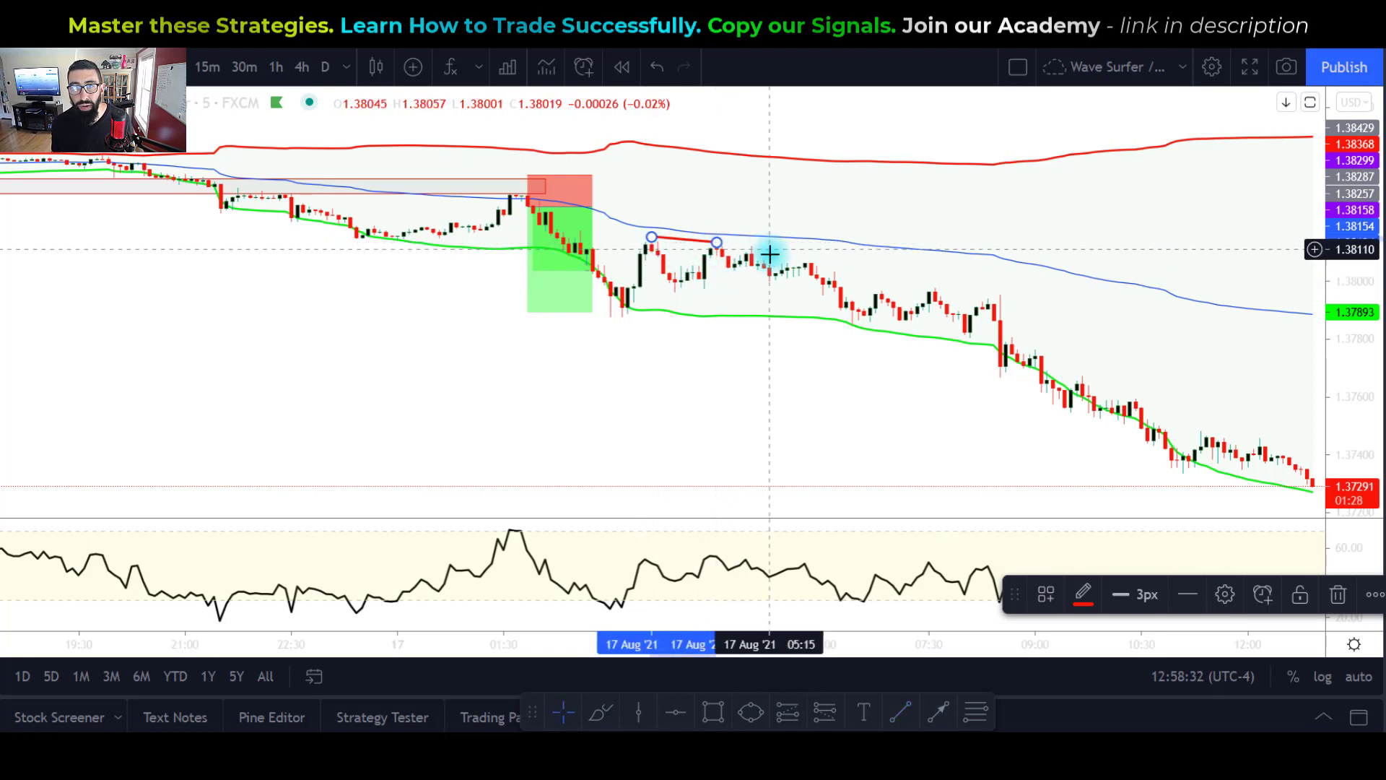
Step: Draw a matching trend line over the oscillator highs from about 03:30 at 52.72 to 04:25 at 57.75
click(904, 712)
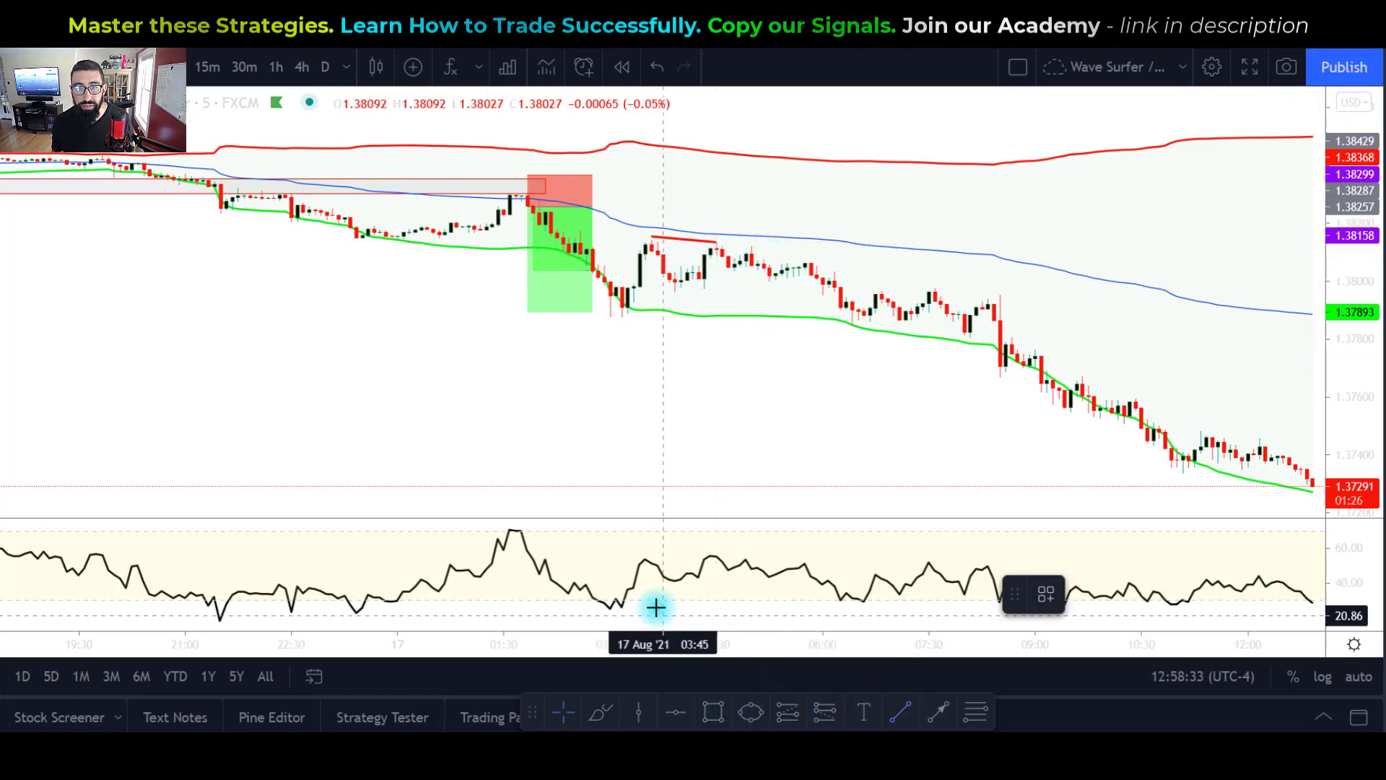
click(648, 563)
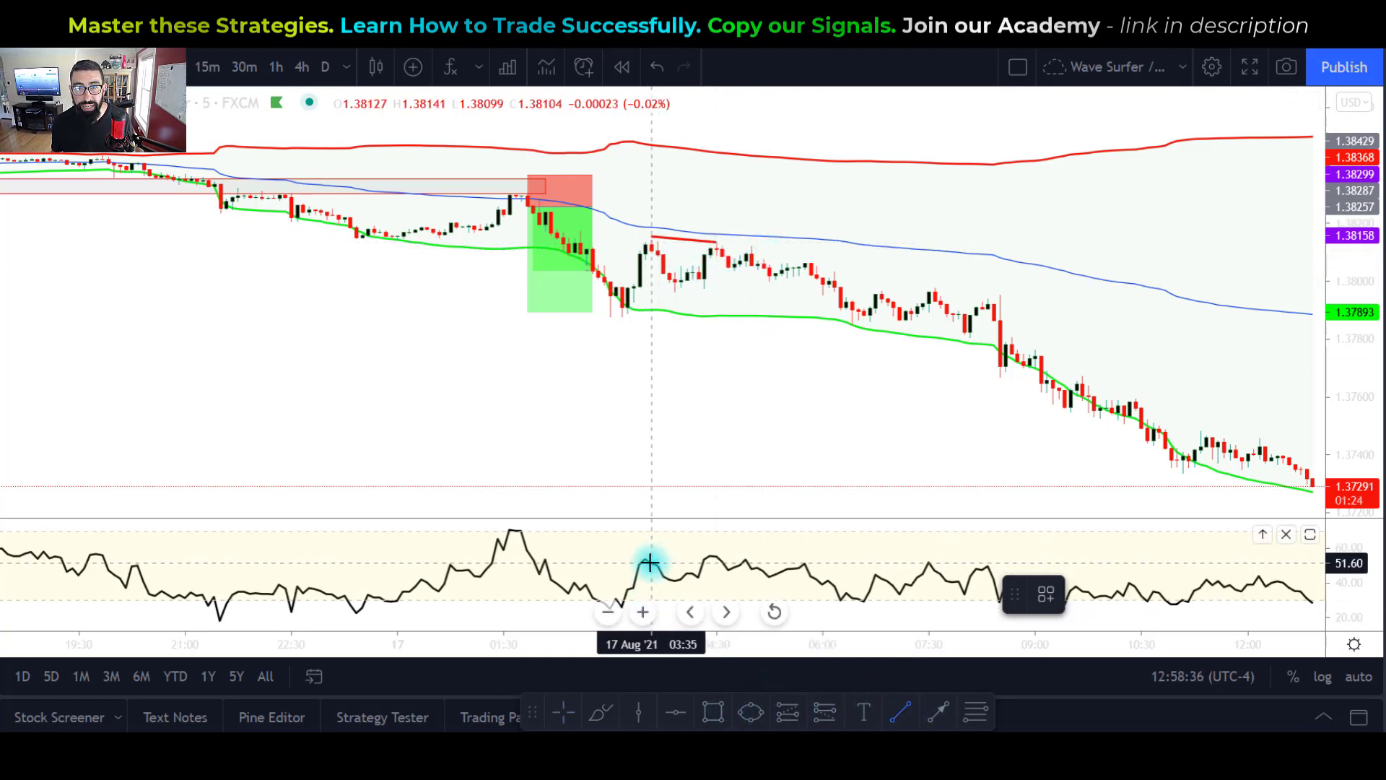
drag(647, 560, 710, 553)
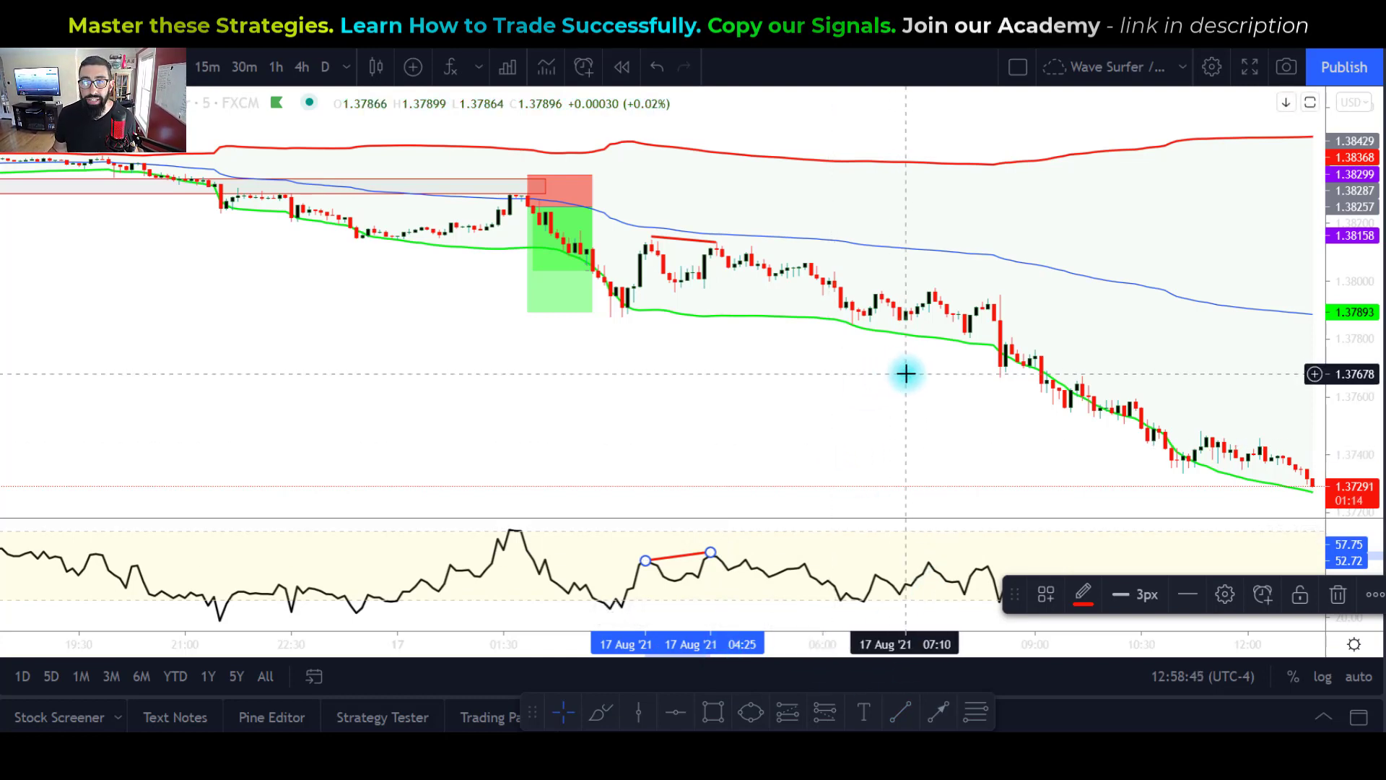
Step: Add a second short position at about 04:35 on 17 August with entry at 1.38100, stop at 1.38237 and target at 1.37287
drag(907, 371, 826, 316)
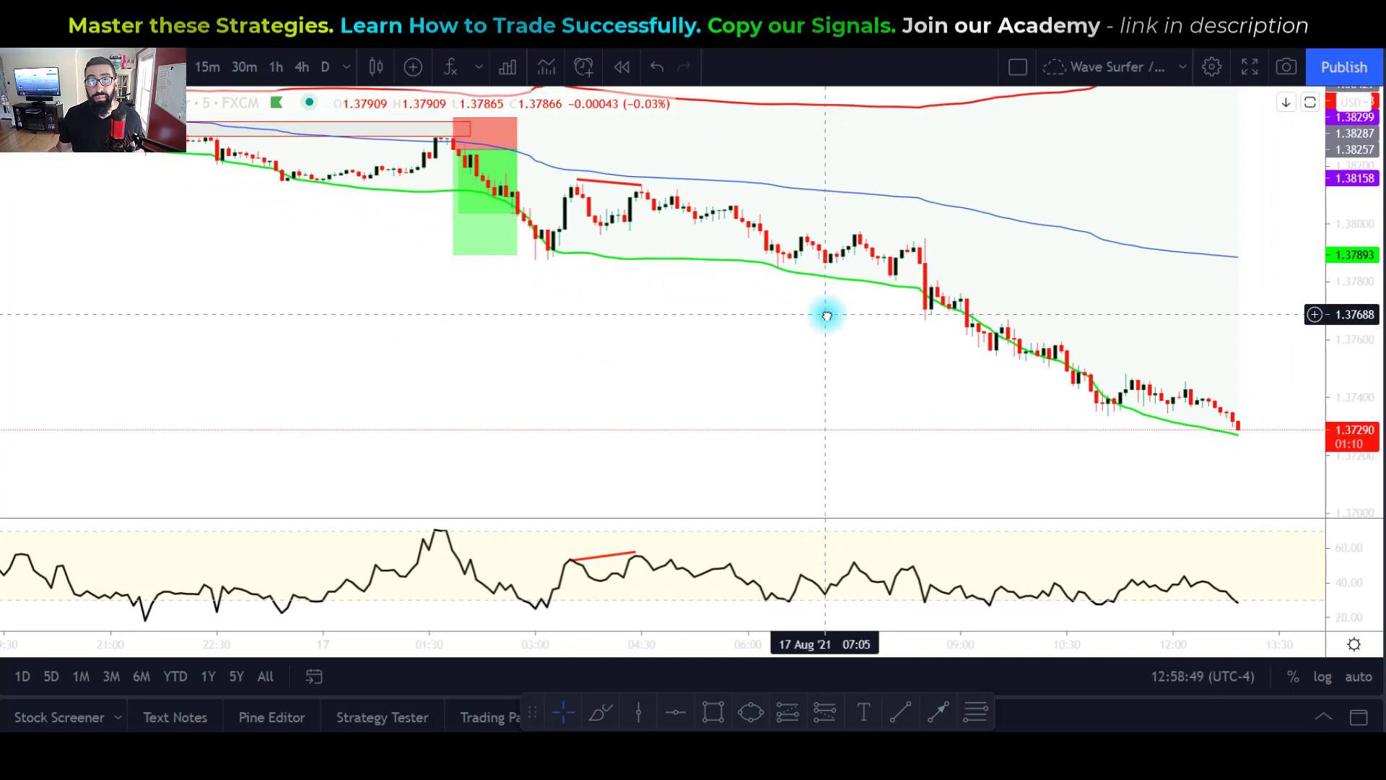
drag(829, 371, 770, 414)
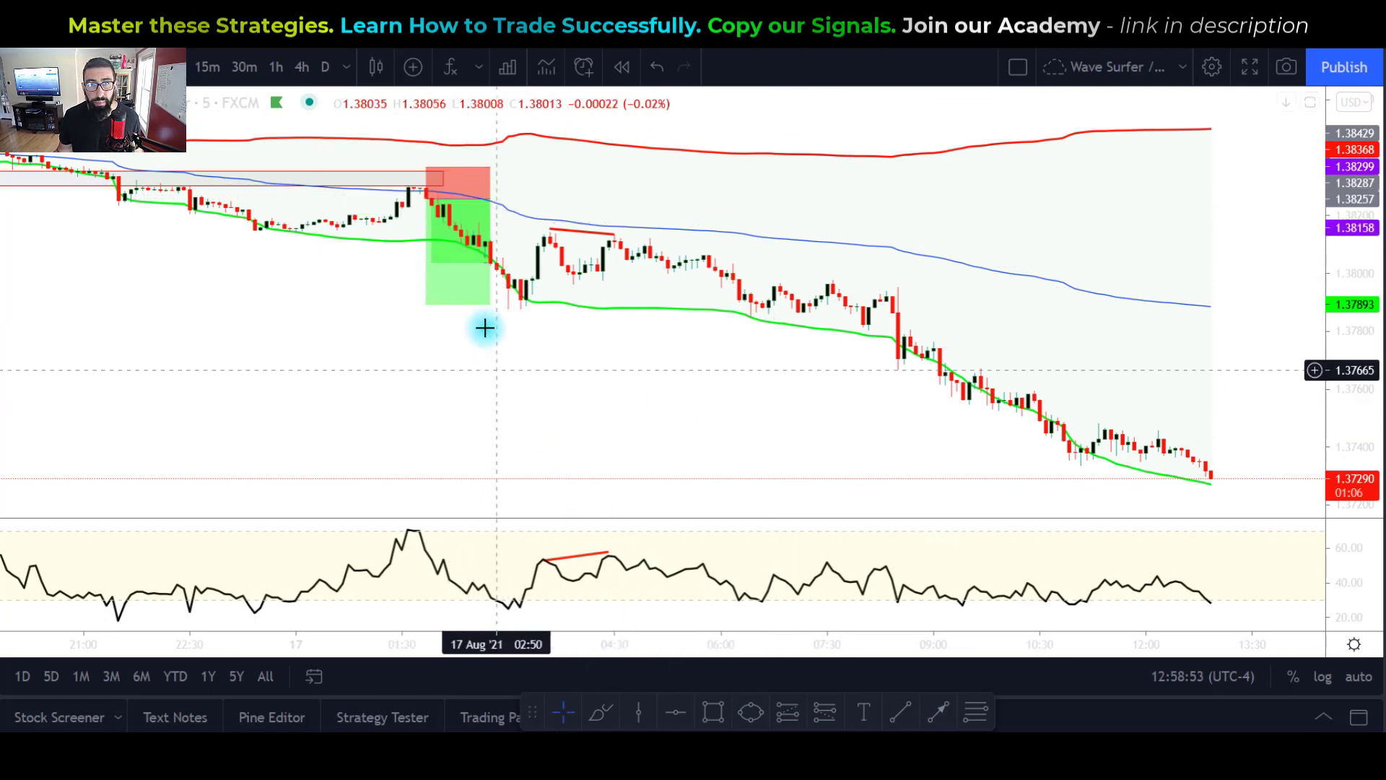
mouse_move(447, 256)
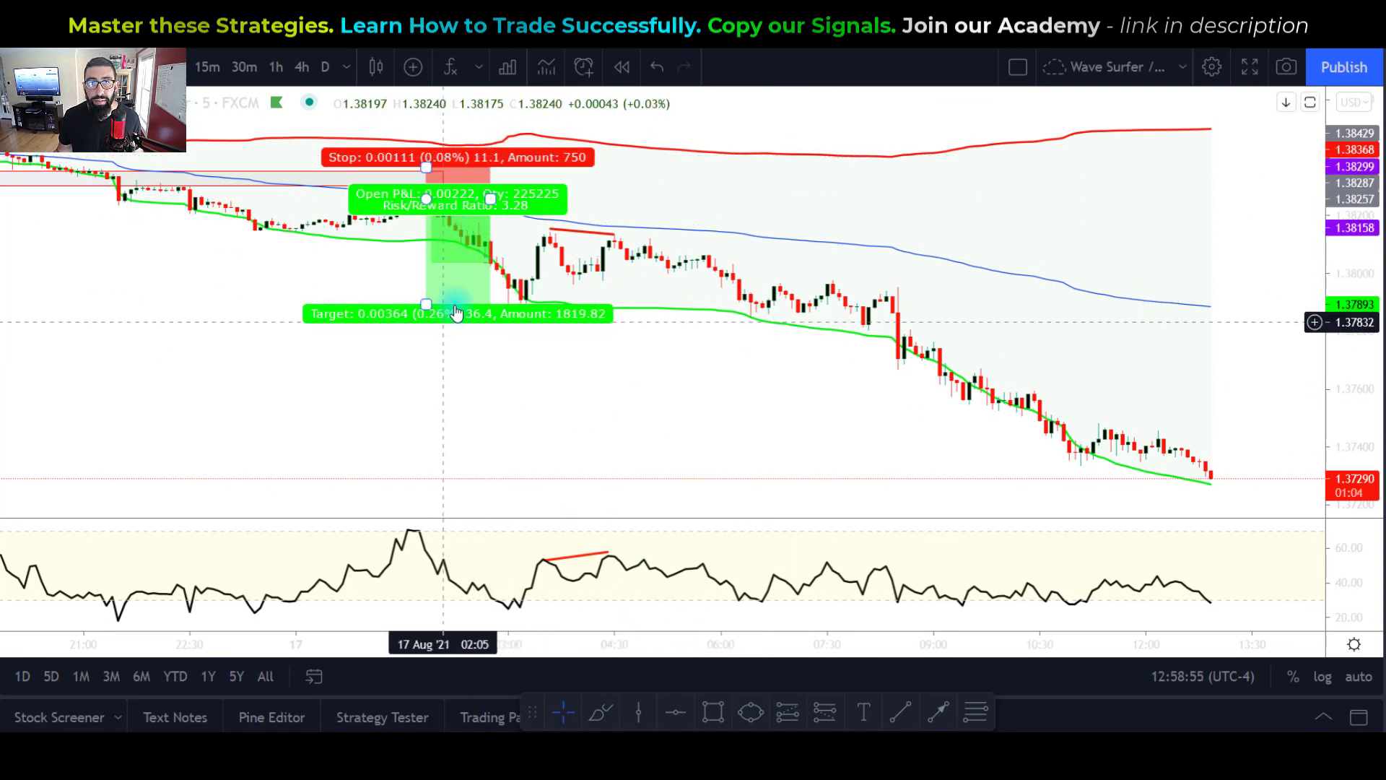
click(813, 716)
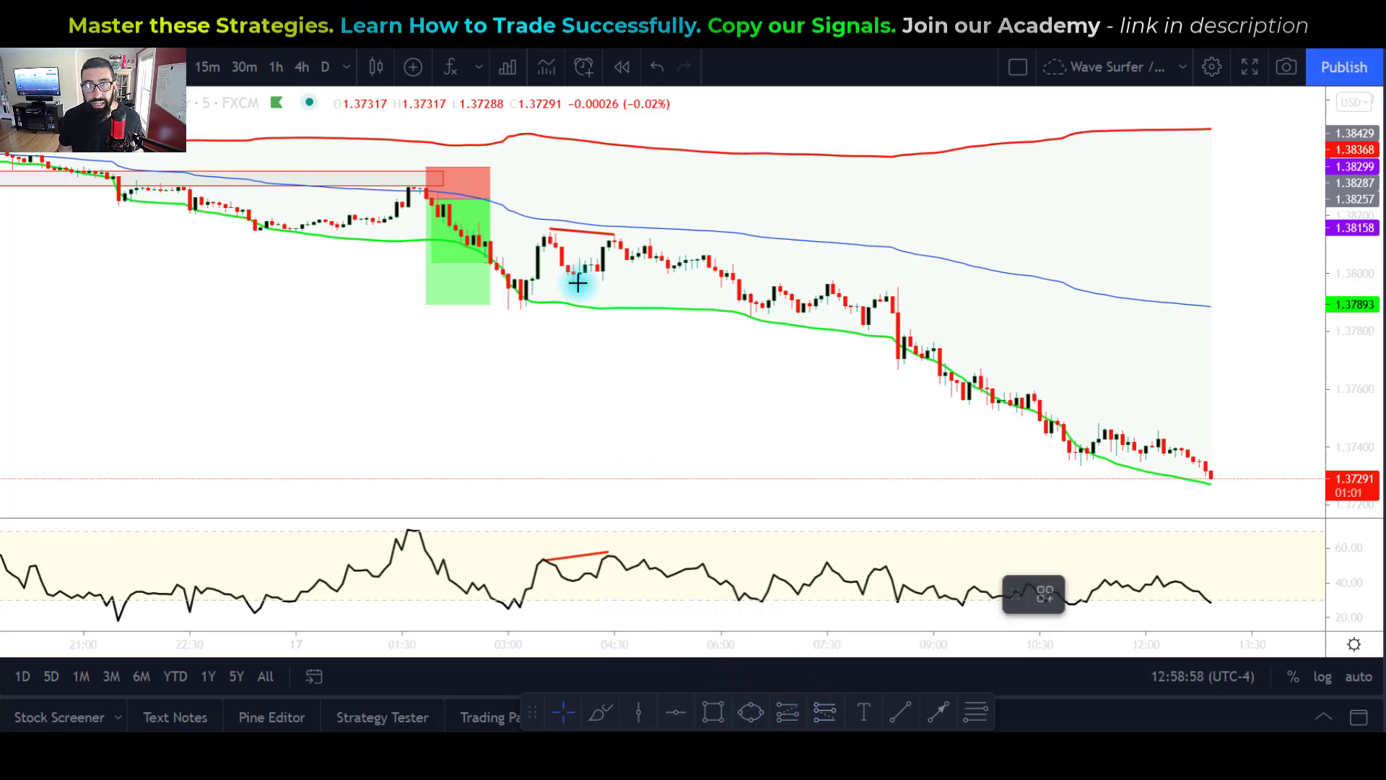
click(620, 247)
drag(618, 175, 618, 205)
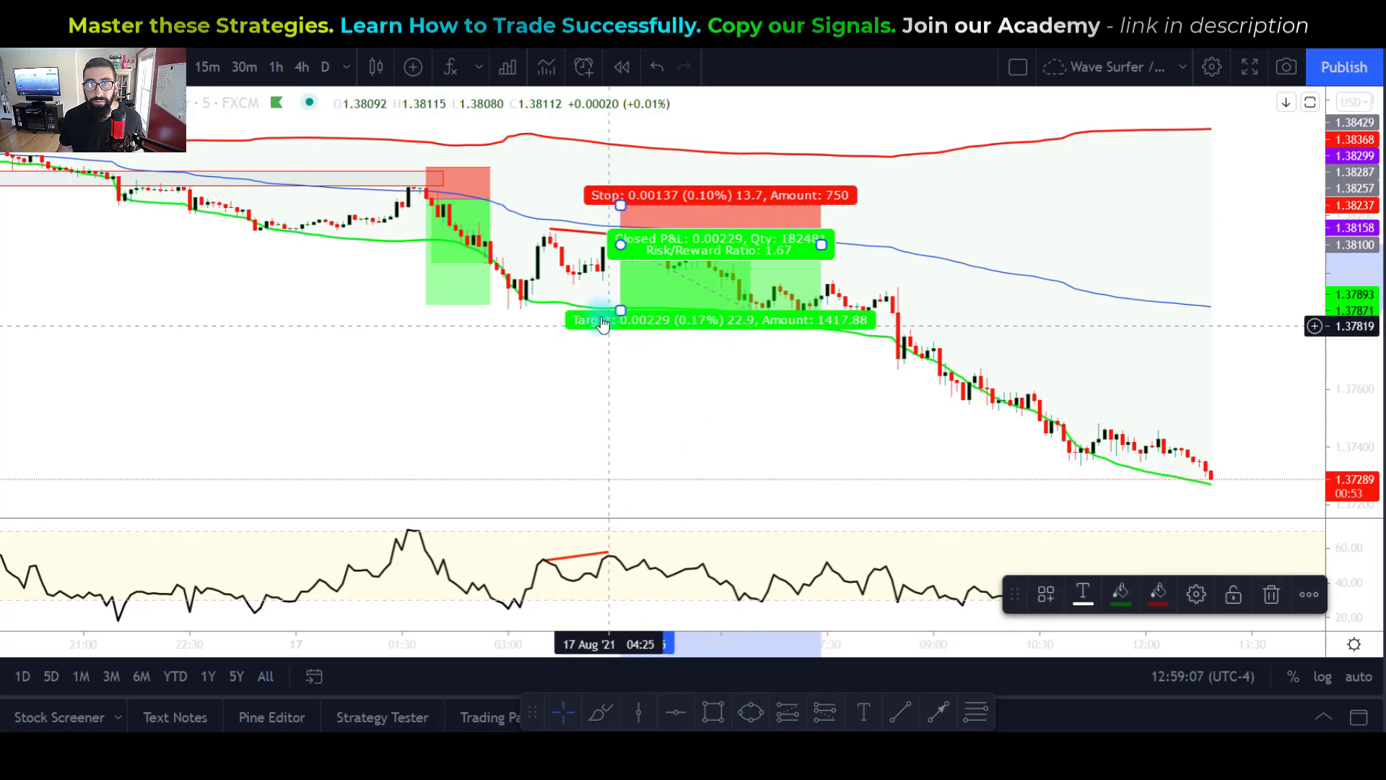
drag(617, 310, 702, 480)
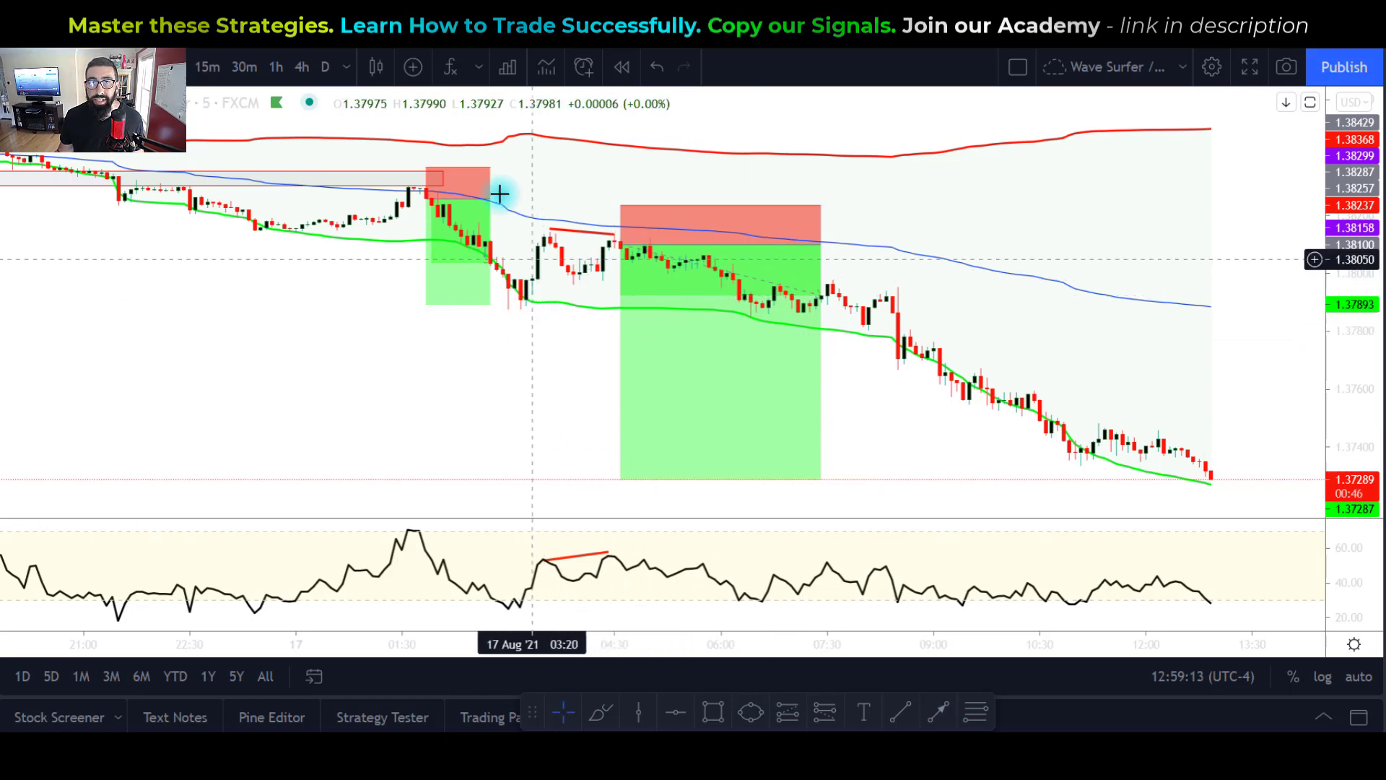
Step: Widen the first short position to about 04:45 and move its stop to near break-even at 1.38258
scroll(1097, 330, left, 3)
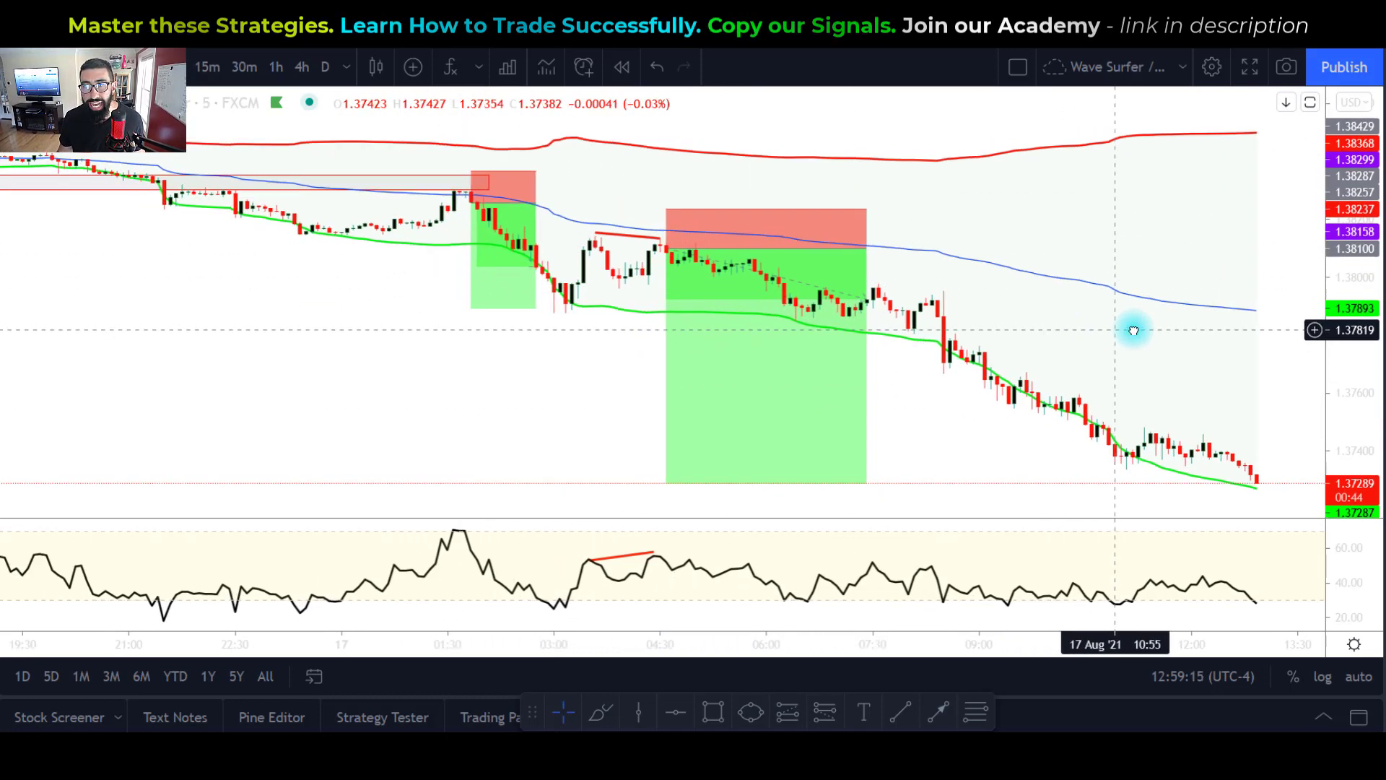
mouse_move(557, 283)
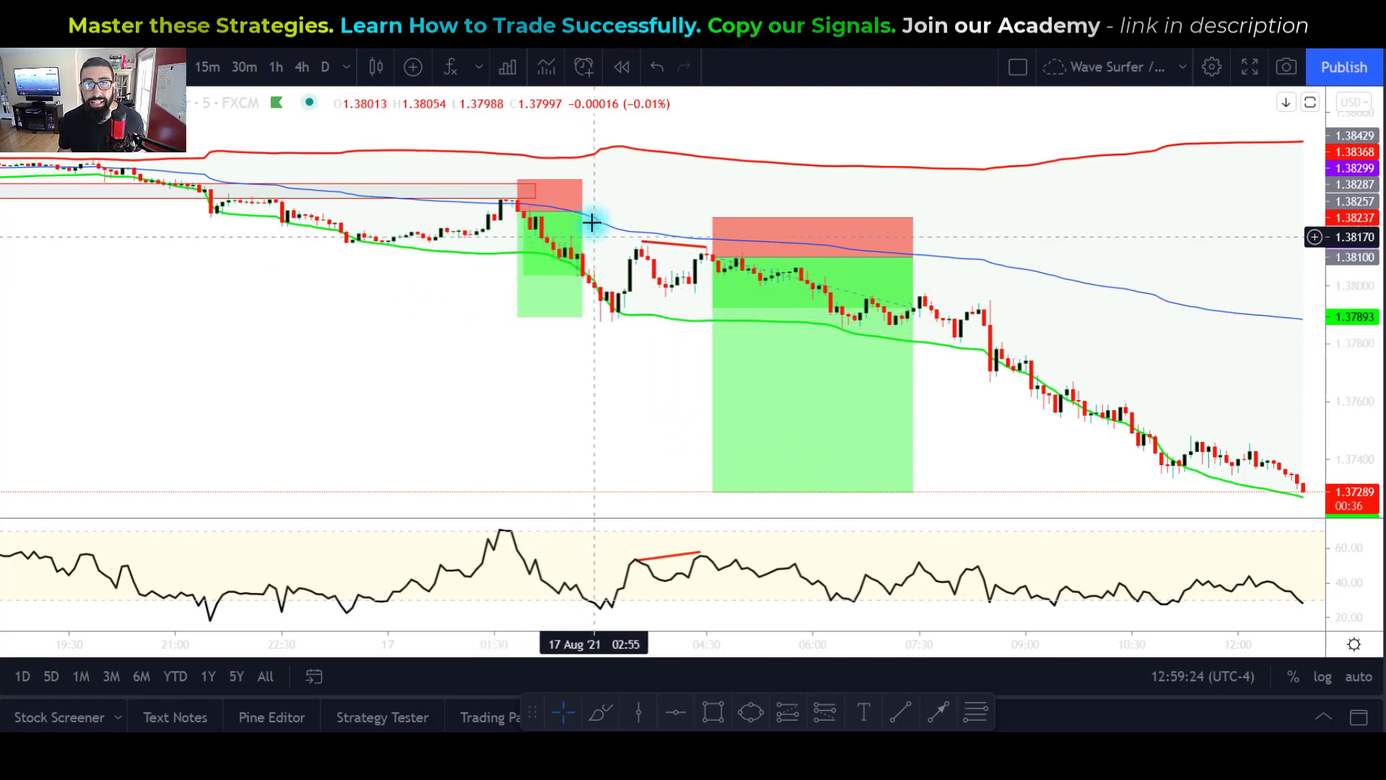
drag(582, 211, 724, 213)
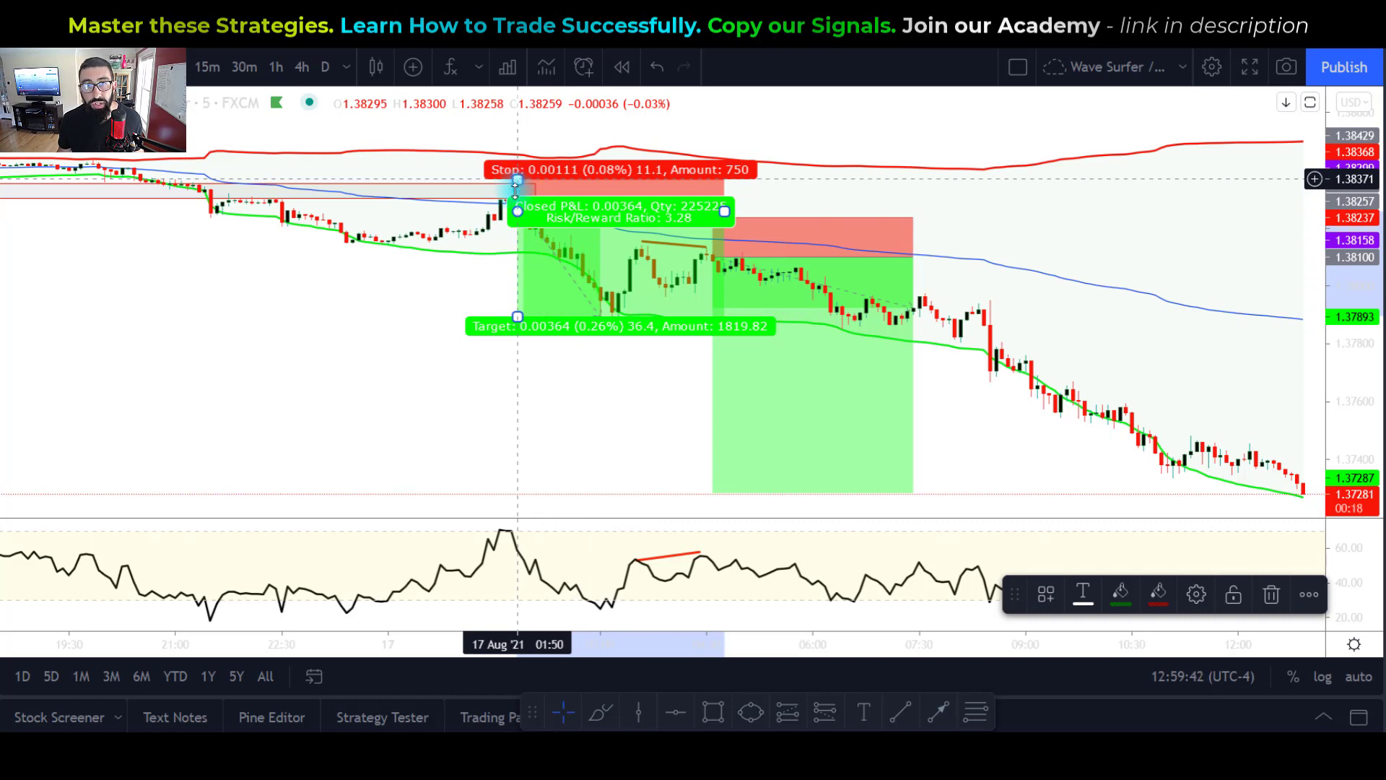
drag(515, 187, 518, 212)
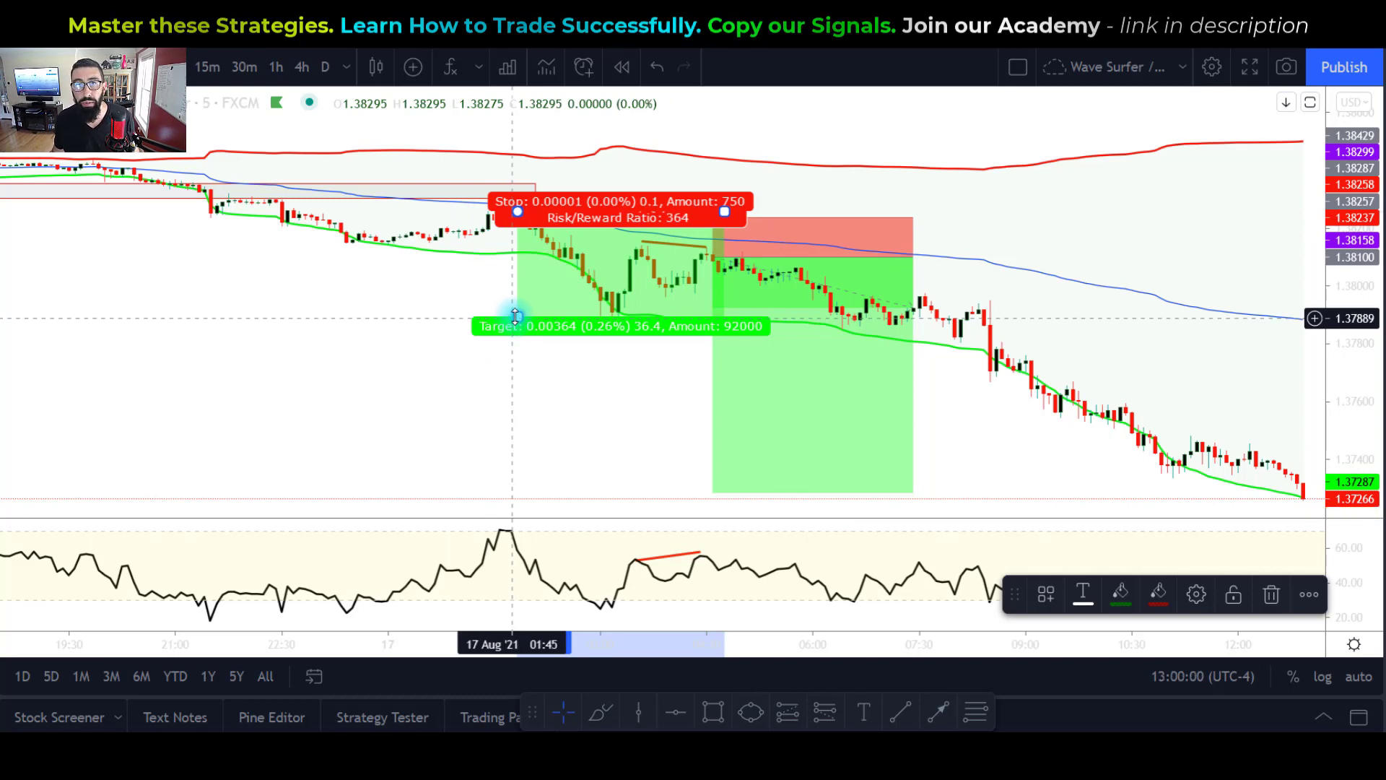
Step: Extend the first 17 August short position's target down to the price low at the end of the decline
drag(518, 316, 559, 419)
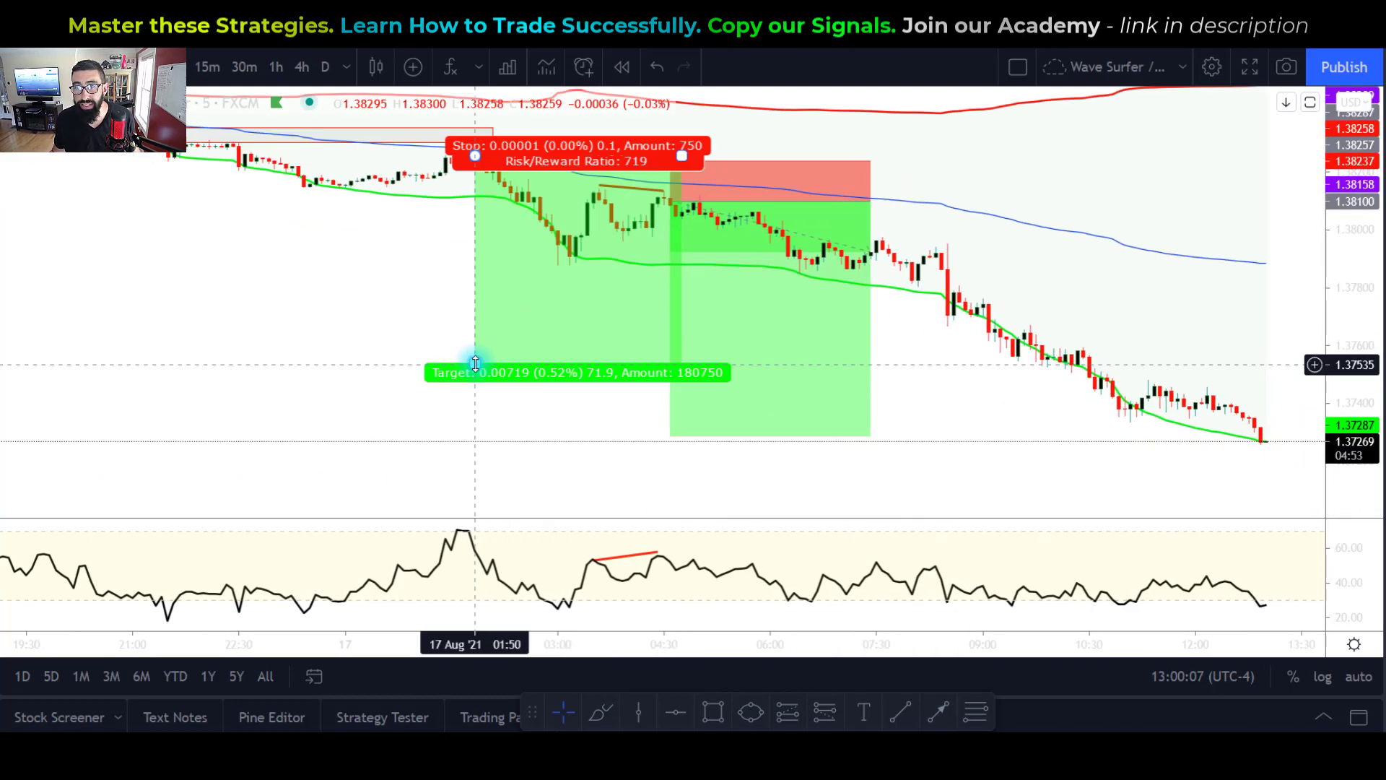
drag(475, 363, 487, 445)
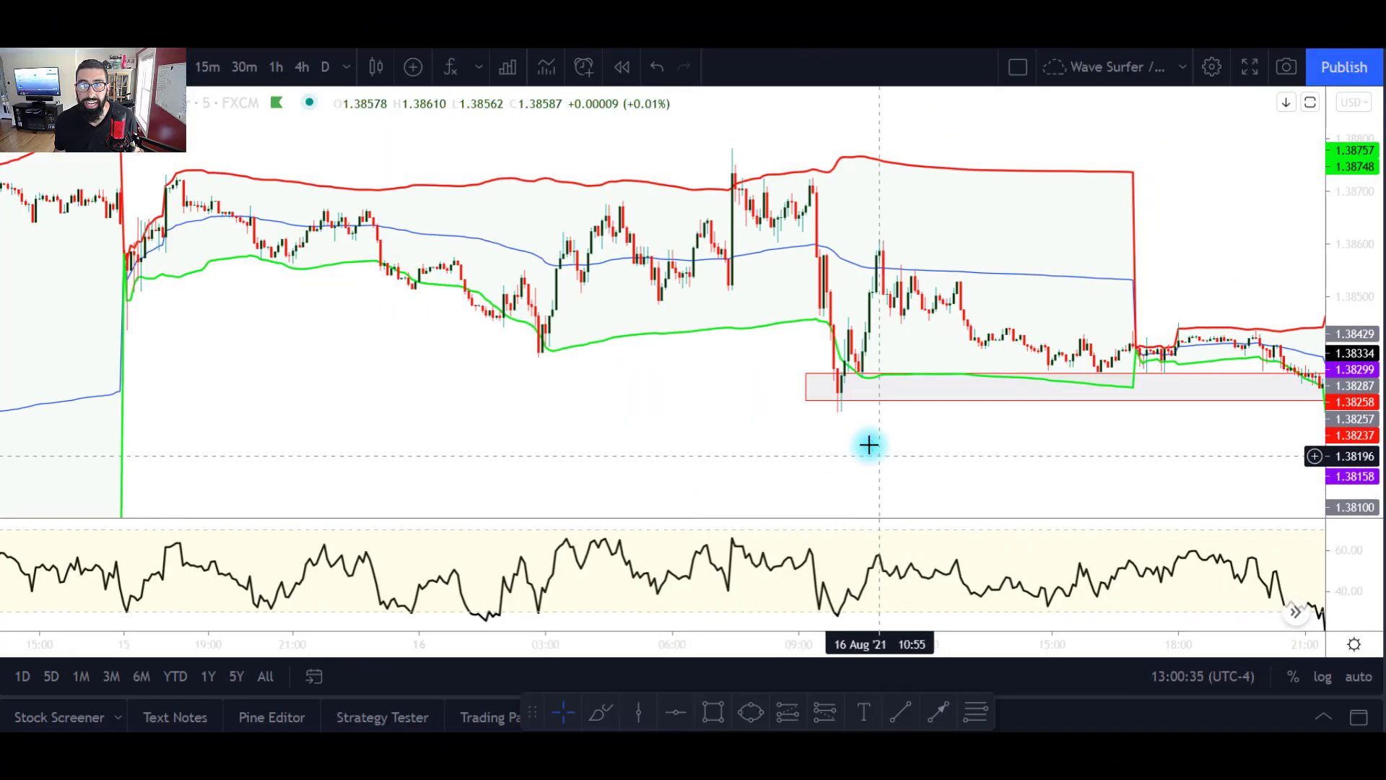
Step: Draw a rectangular zone over the upper band highs from 15 August 17:55 at 1.38730 to 16 August 18:05 at 1.38774
drag(868, 444, 657, 399)
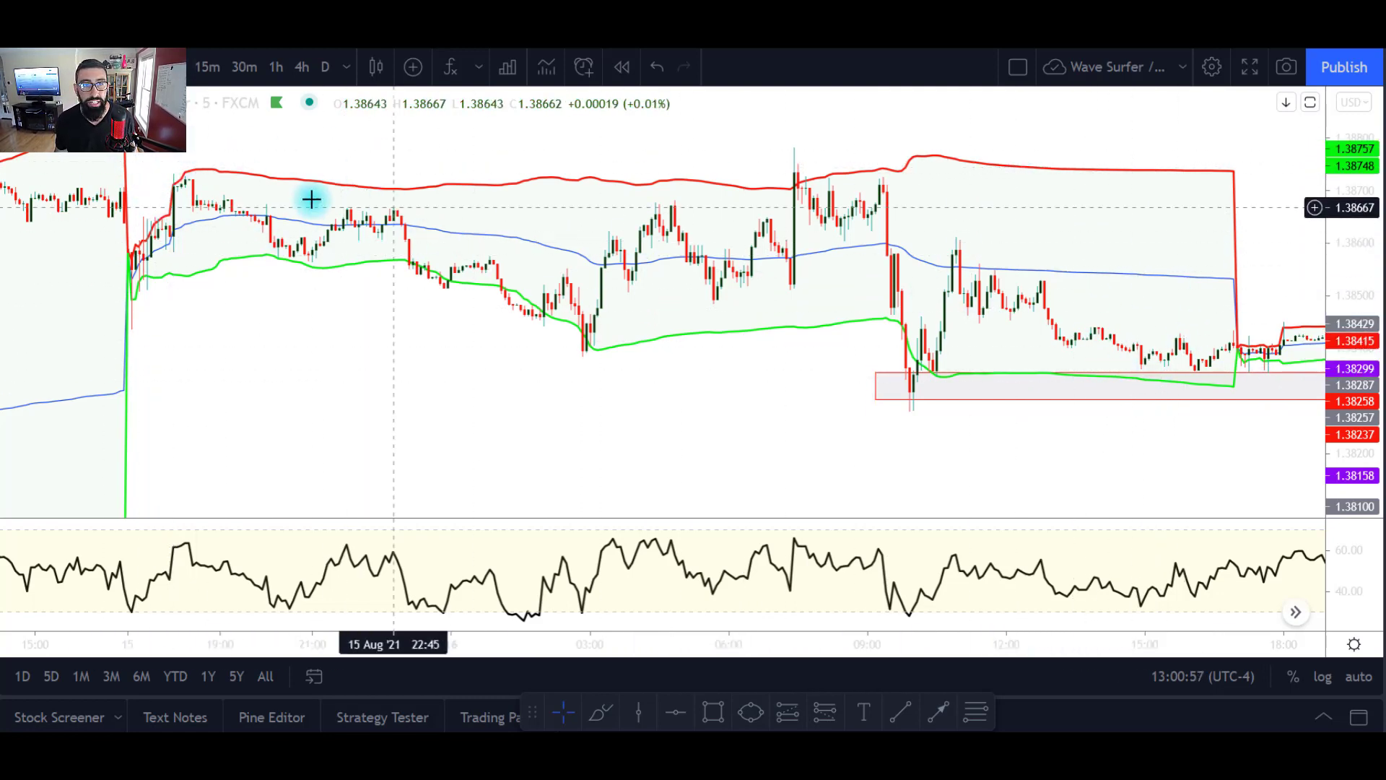
click(710, 726)
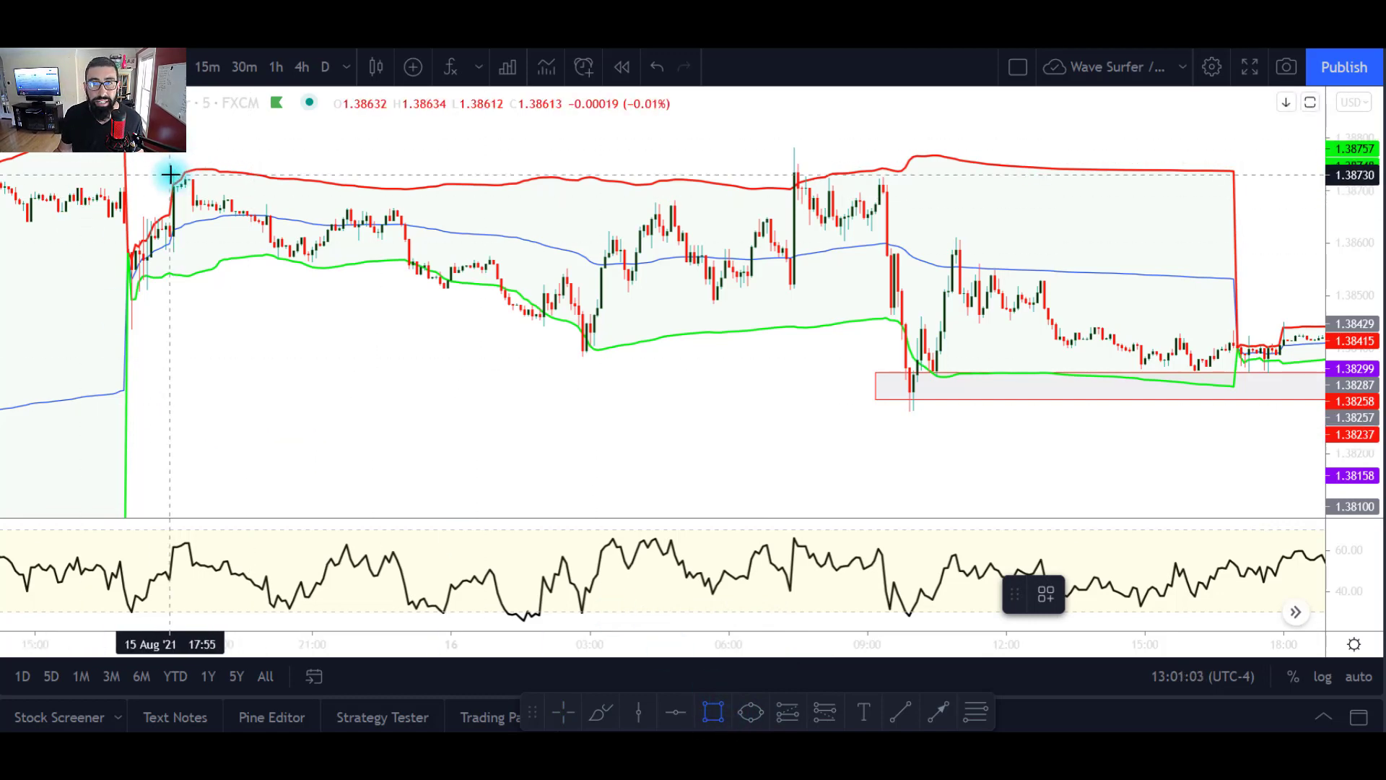
drag(170, 174, 1287, 148)
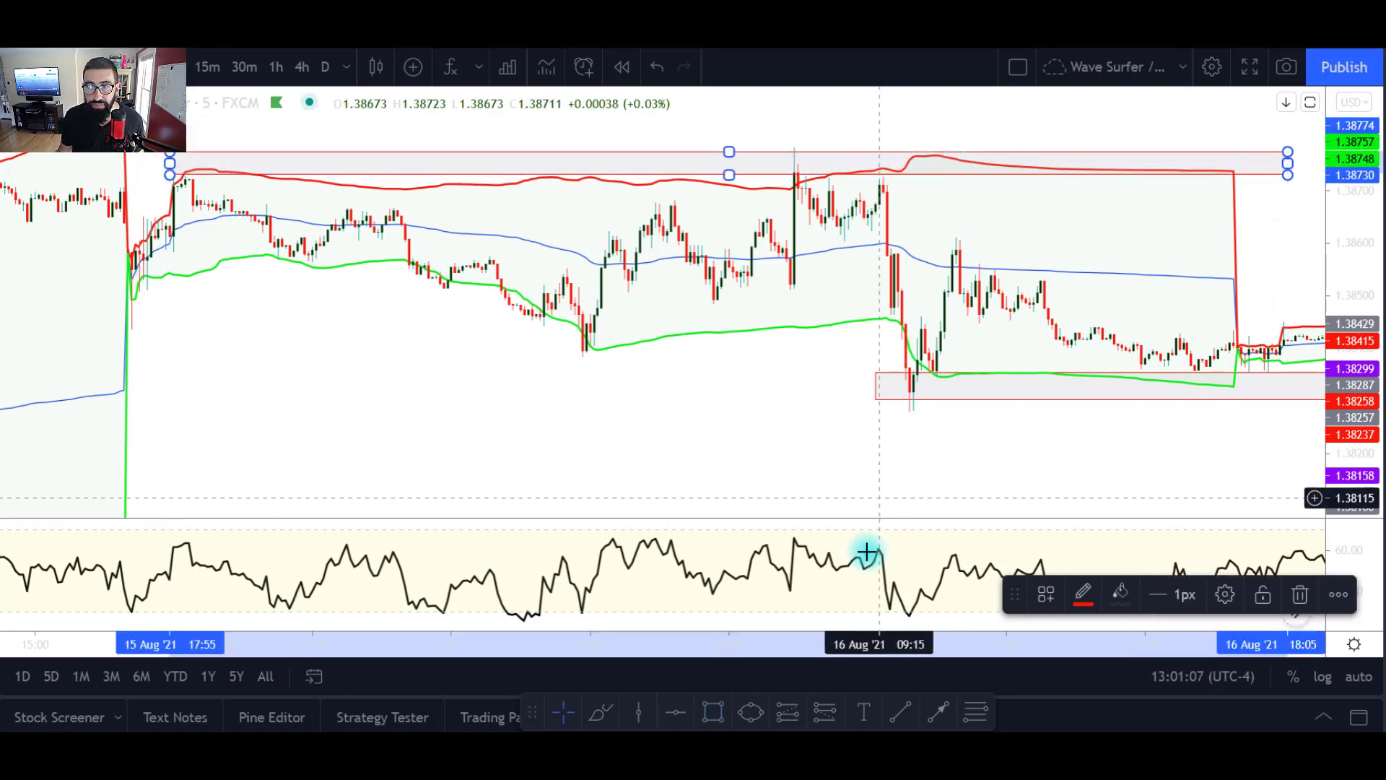
Step: Draw a rectangular zone below the lower band lows from 15 August 19:30 at 1.38397 to 16 August 14:50 at 1.38364
mouse_move(869, 551)
mouse_down()
mouse_move(712, 418)
mouse_move(628, 383)
mouse_up()
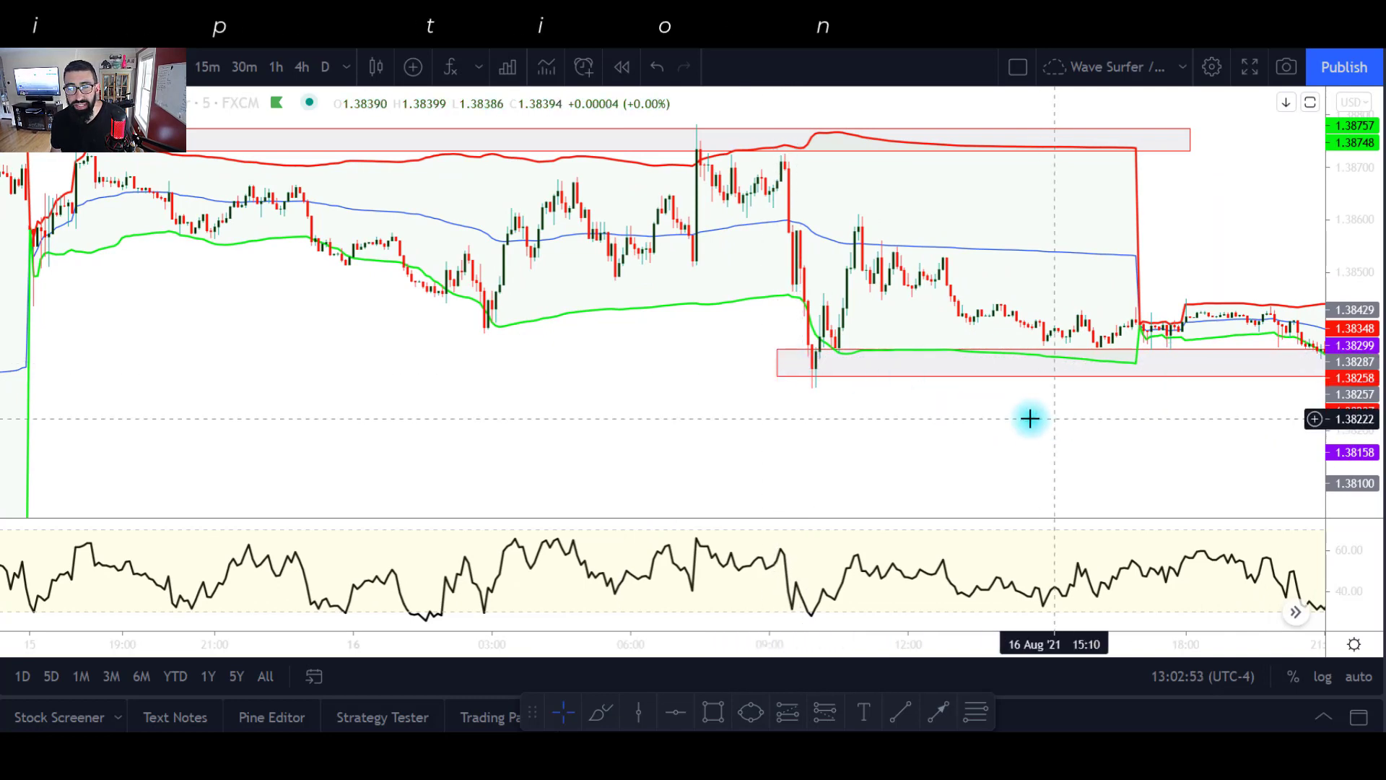
drag(996, 426, 696, 399)
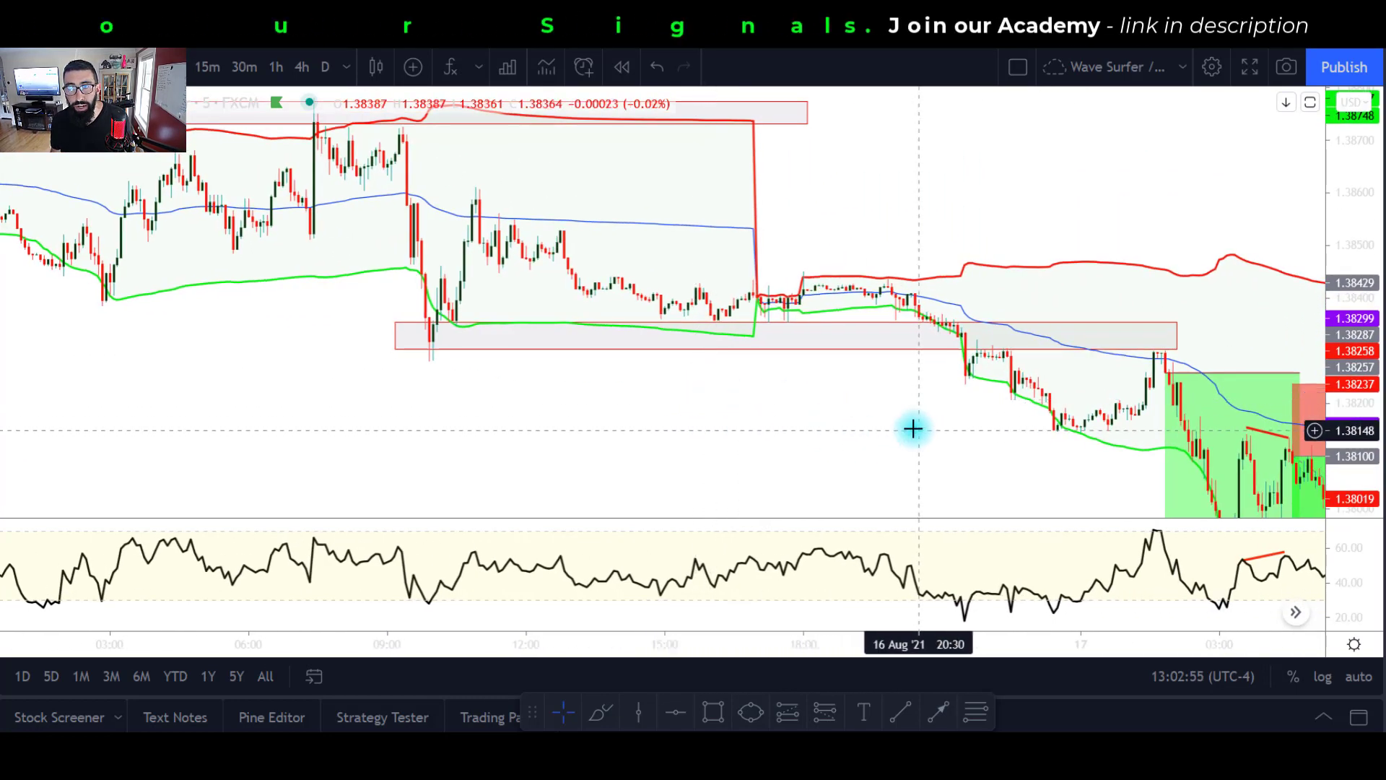
drag(912, 426, 804, 405)
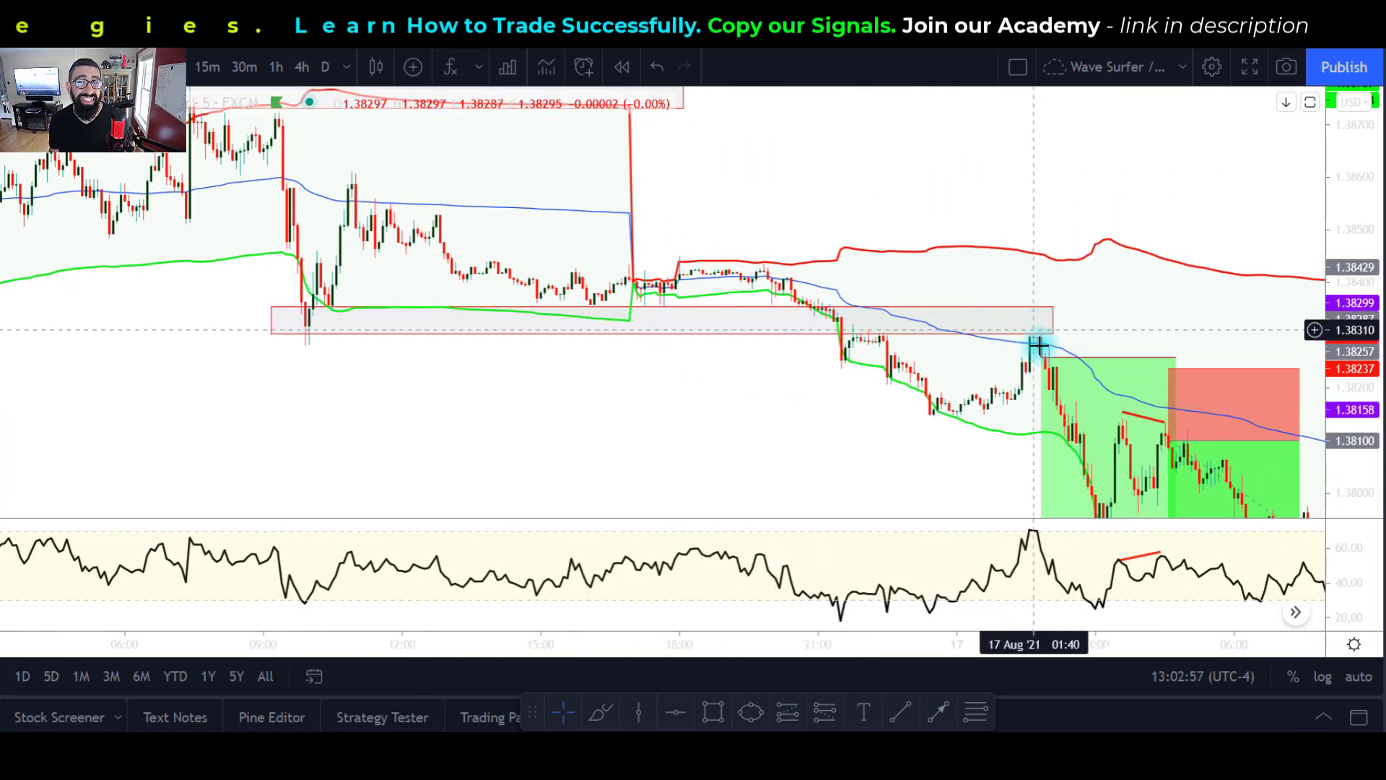
drag(1191, 322, 1124, 282)
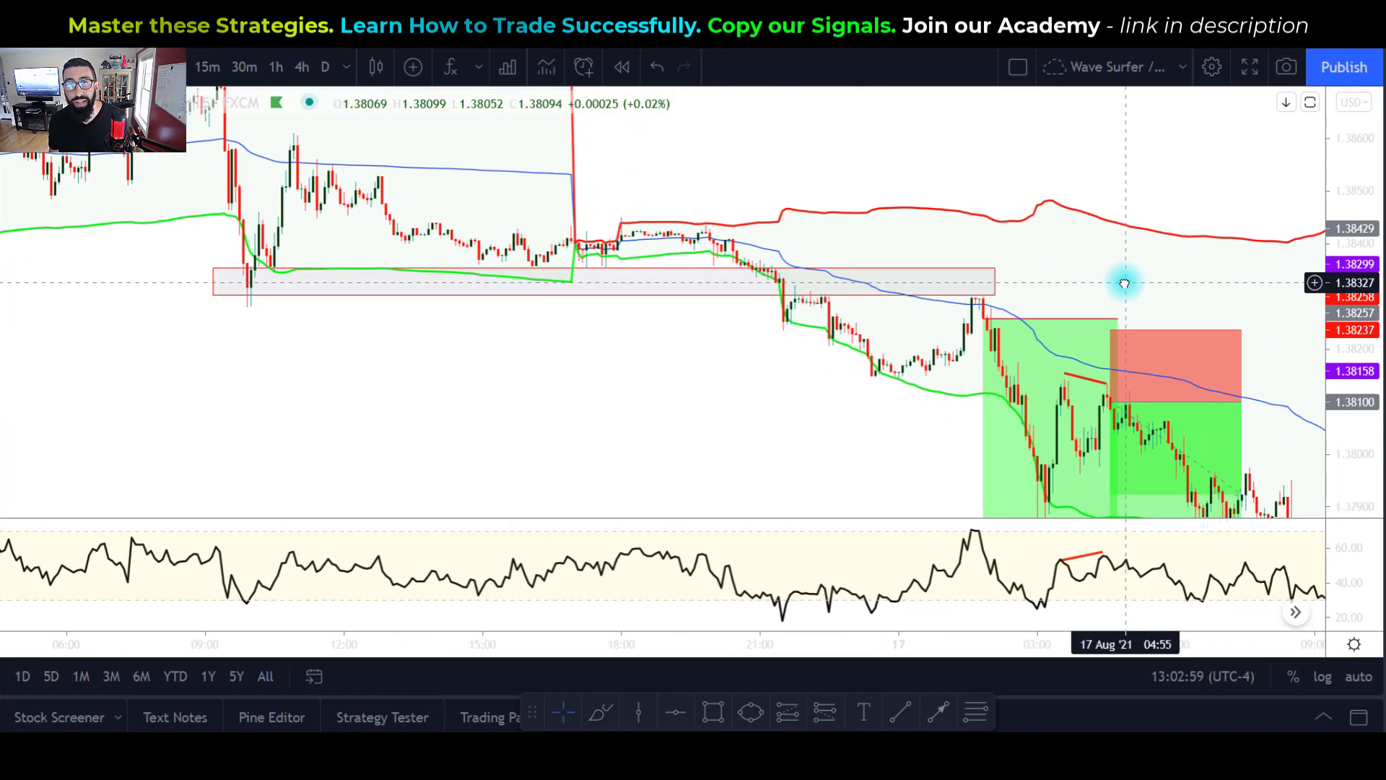
drag(801, 393, 922, 442)
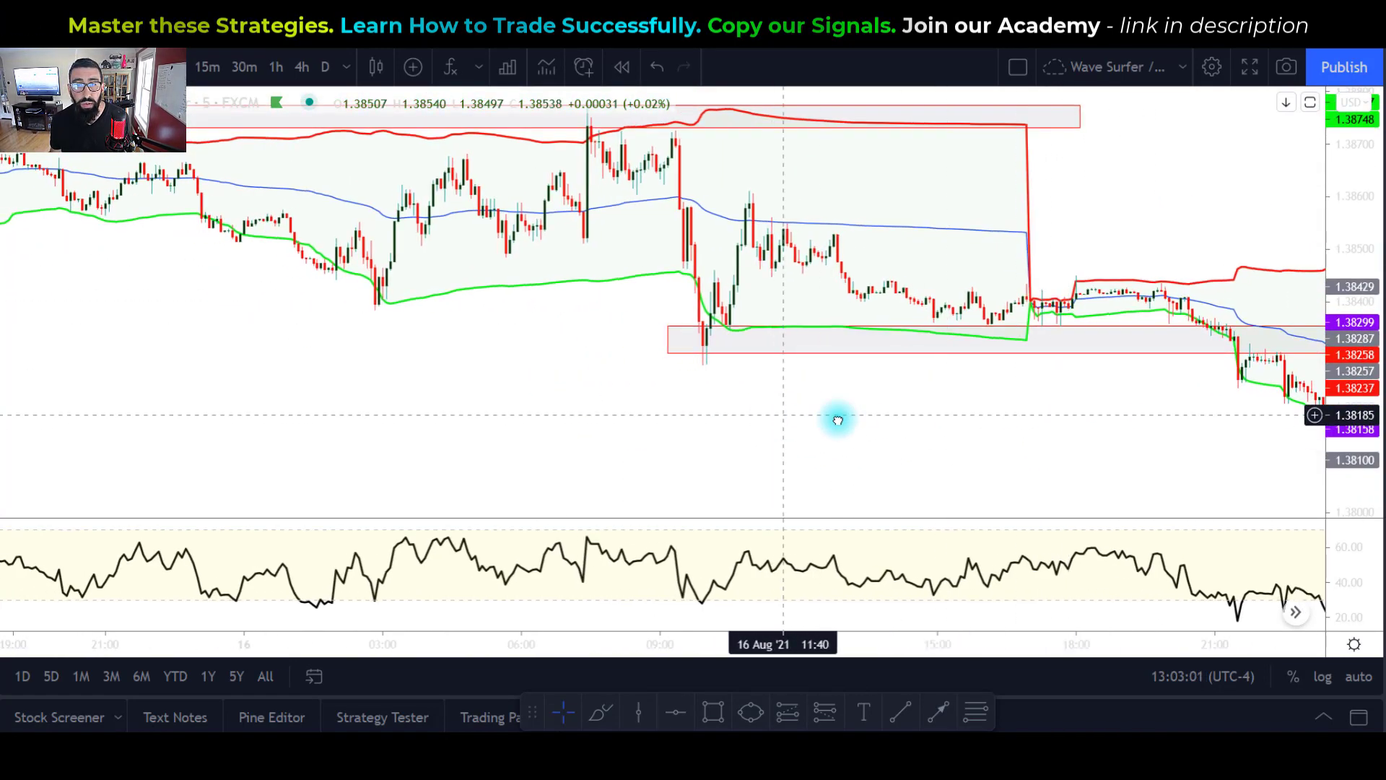
drag(835, 415, 1024, 467)
key(alt+shift+r)
mouse_move(268, 354)
mouse_down()
mouse_move(479, 375)
mouse_move(1162, 372)
mouse_up()
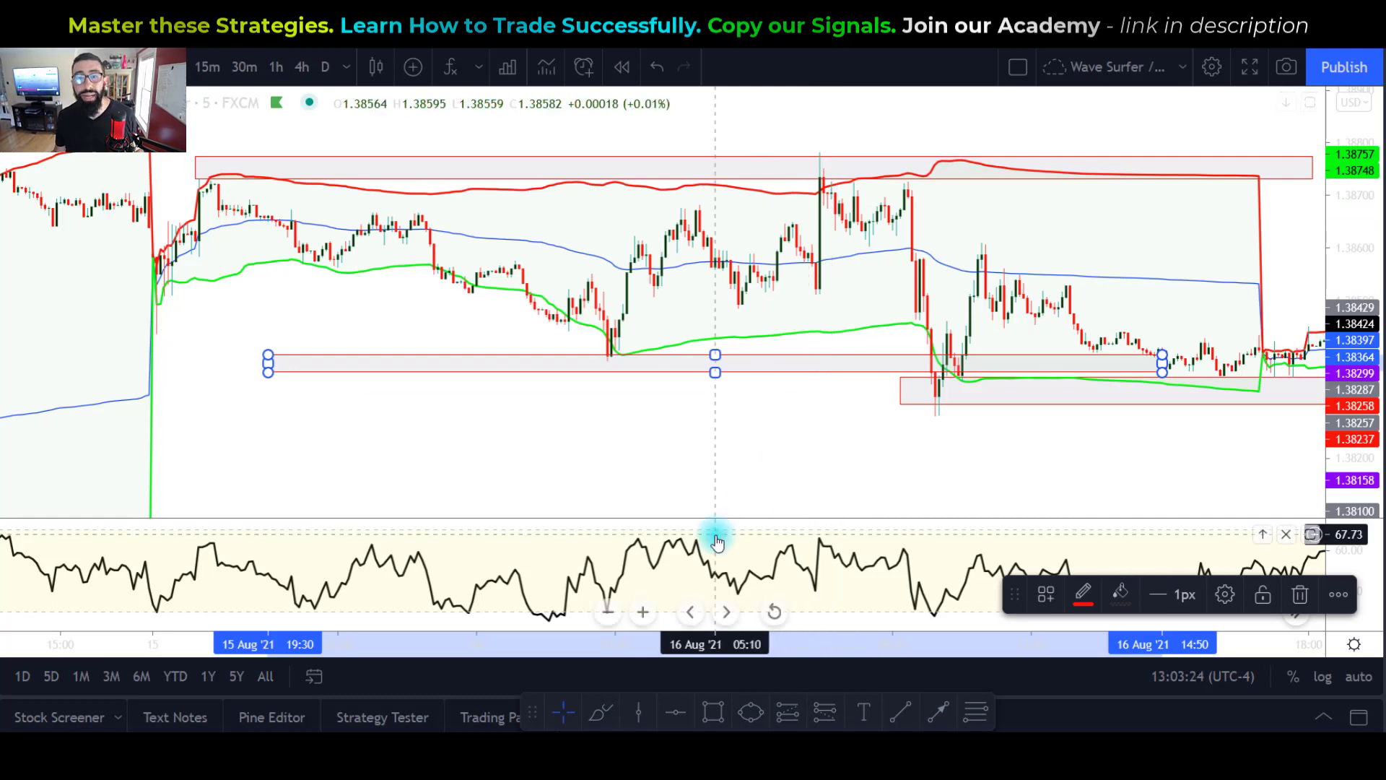
Step: Add a long position from 16 August 02:55 to 06:20 with entry at 1.38436, stop at 1.38349 and target at 1.38739
mouse_move(618, 604)
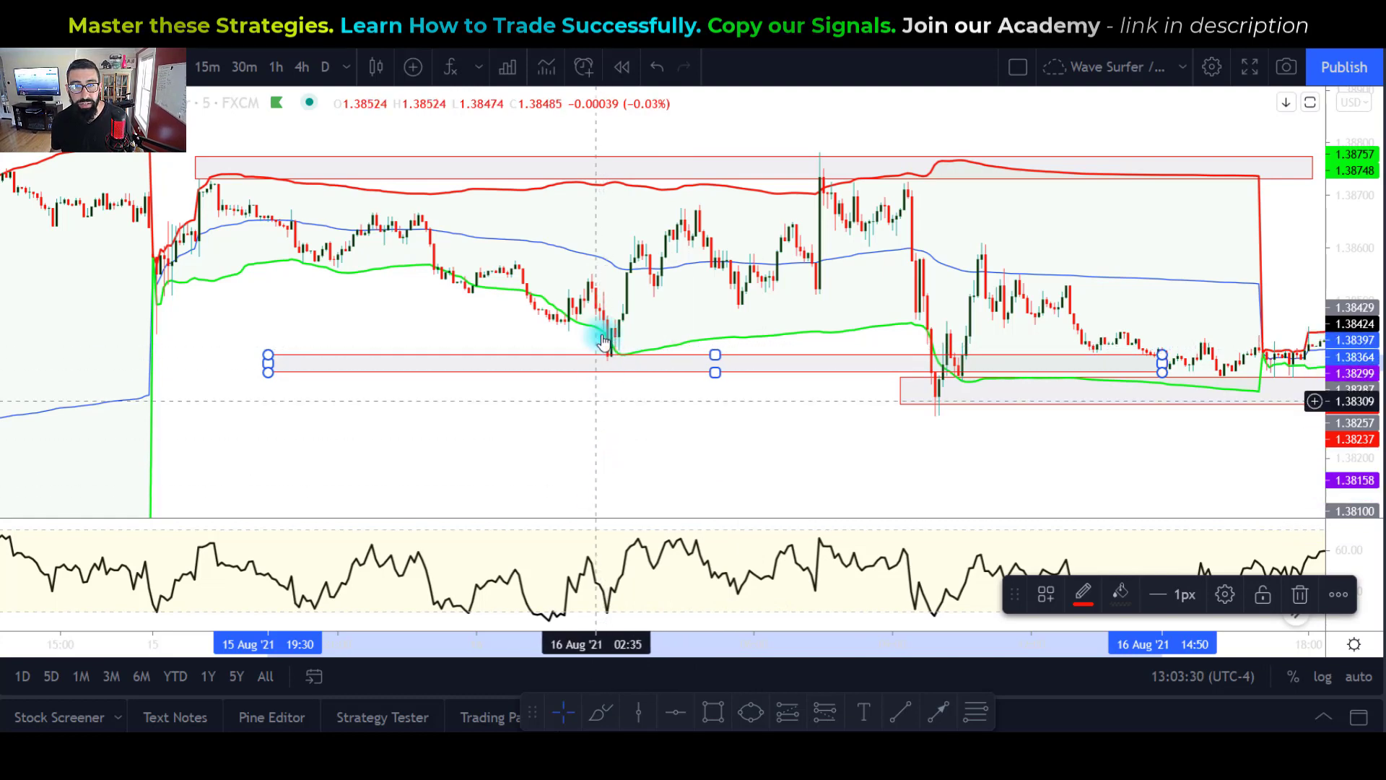
mouse_move(625, 493)
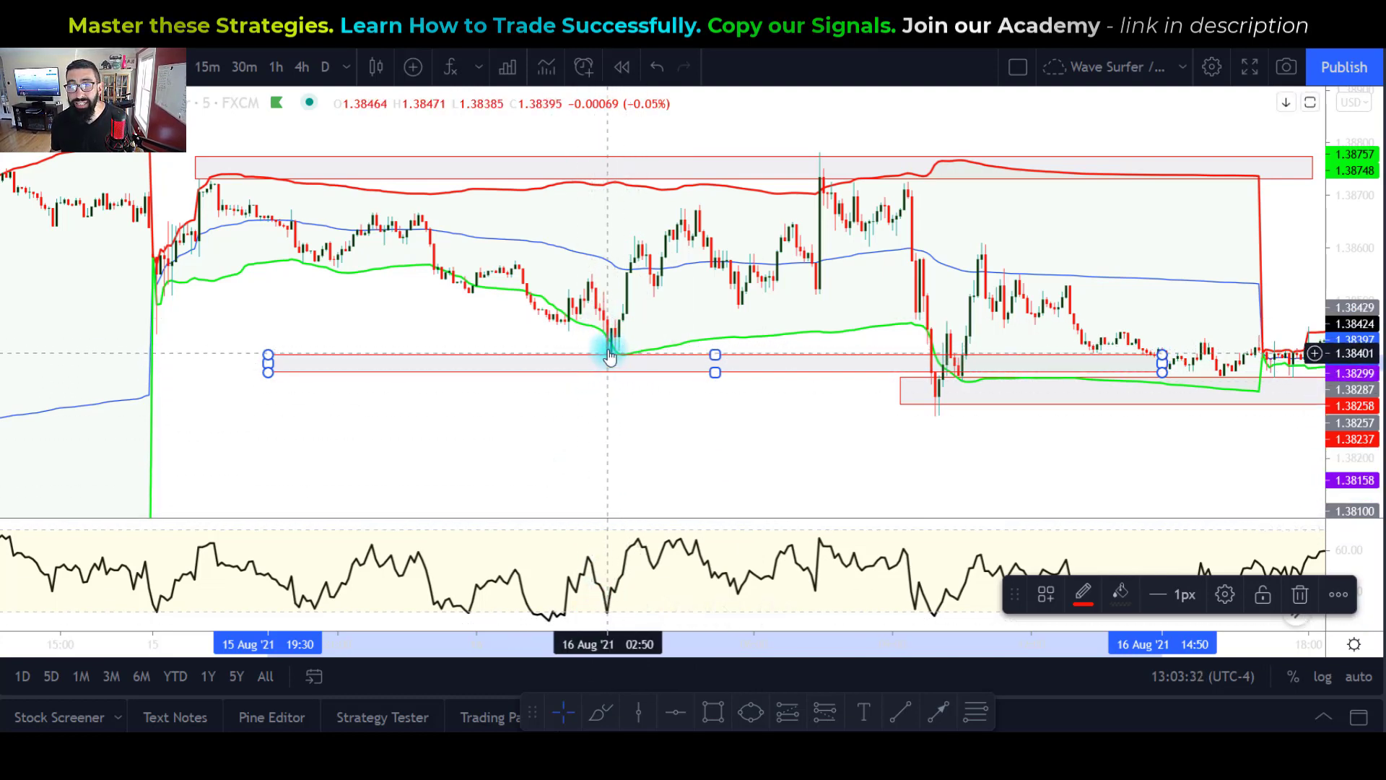
click(788, 713)
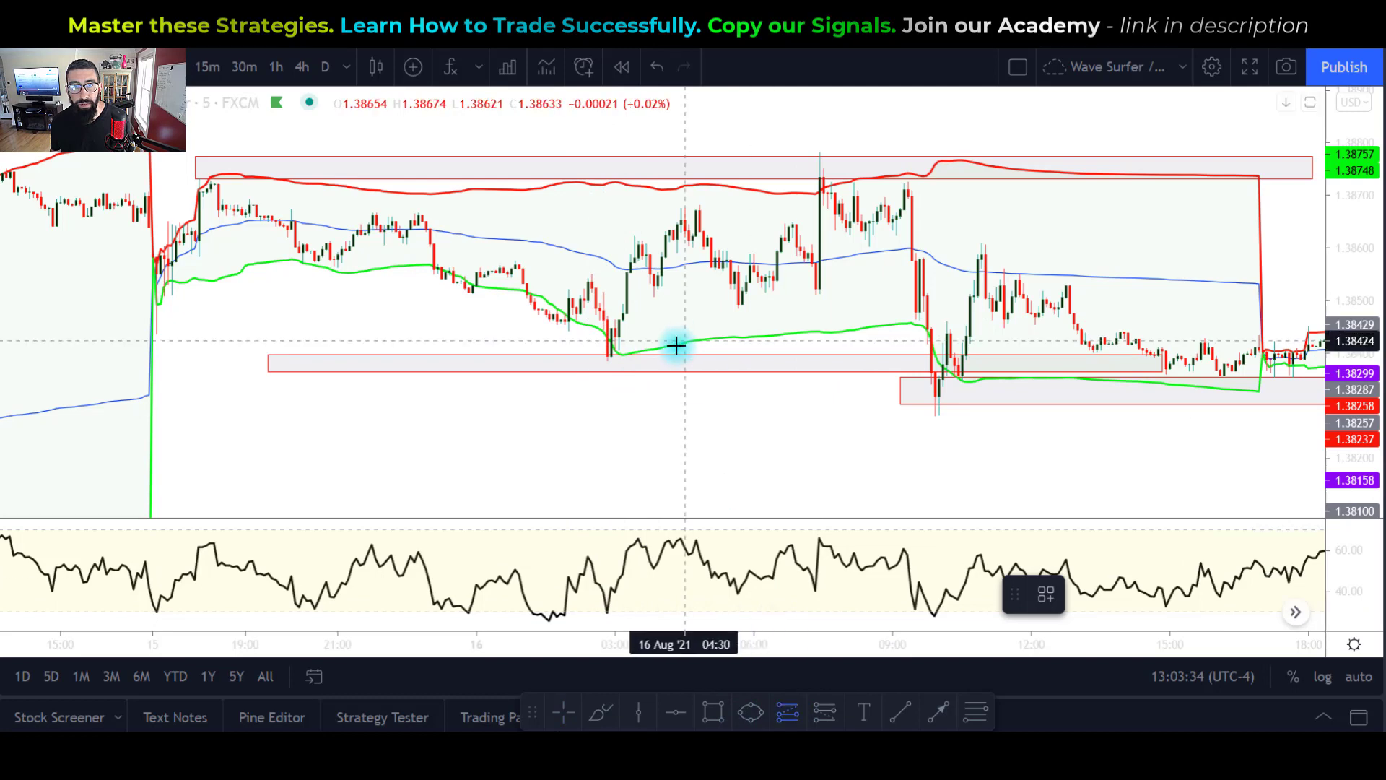
click(610, 333)
drag(611, 384, 611, 380)
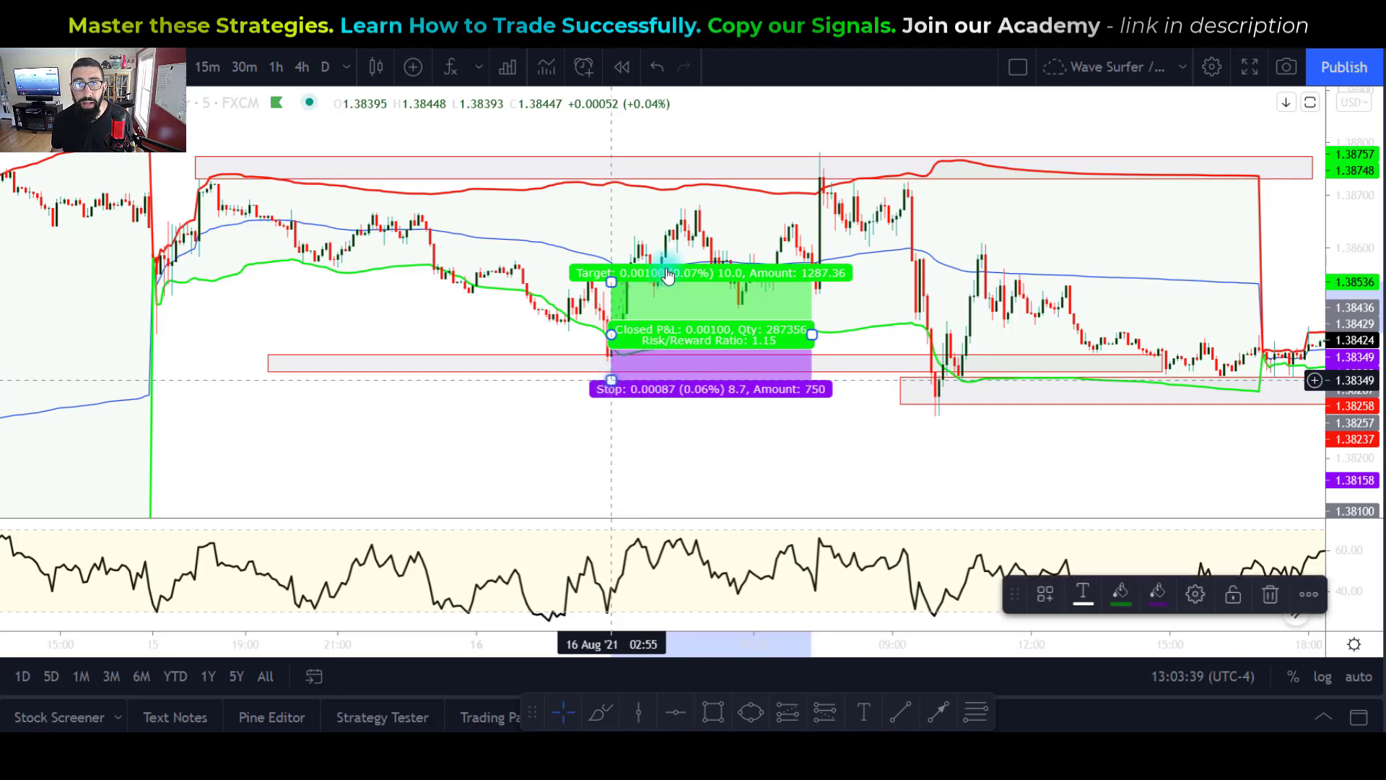
drag(612, 280, 611, 175)
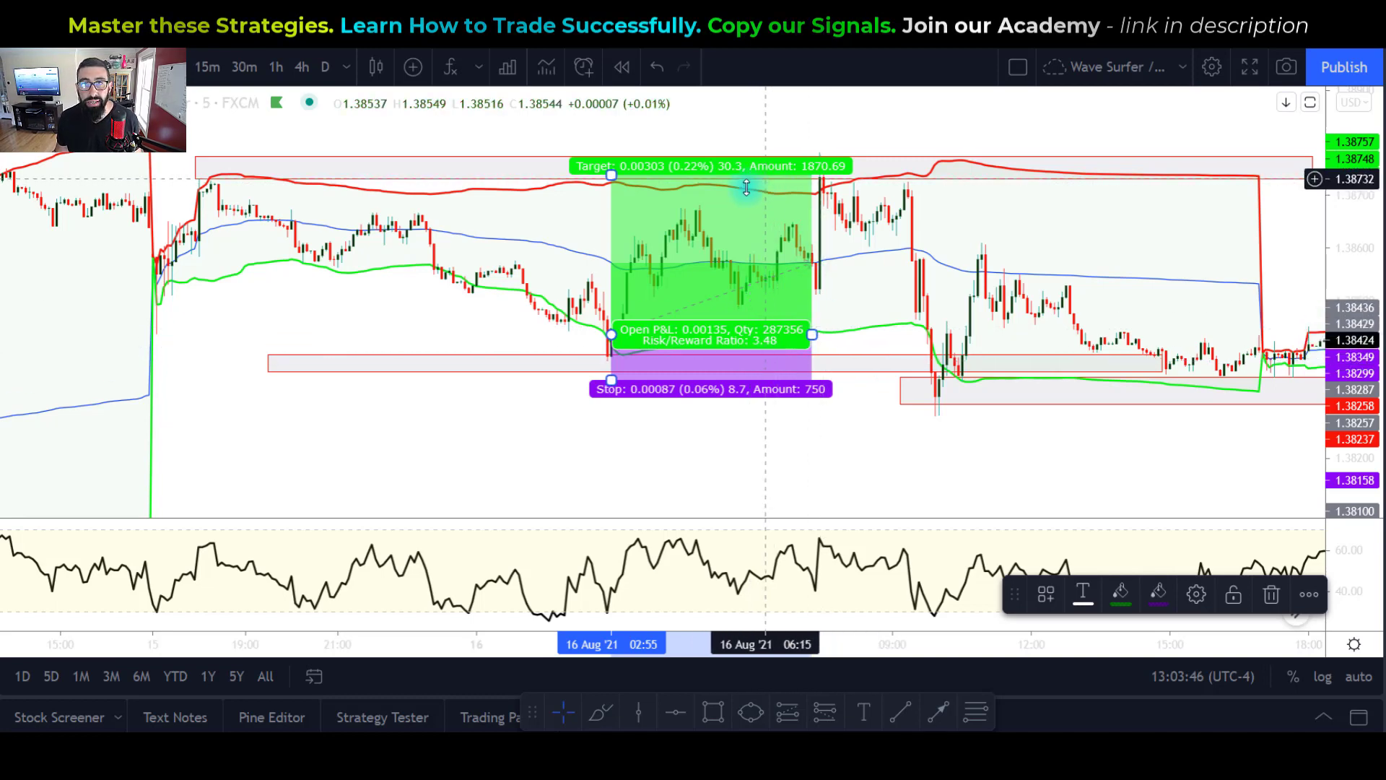
drag(794, 339, 751, 338)
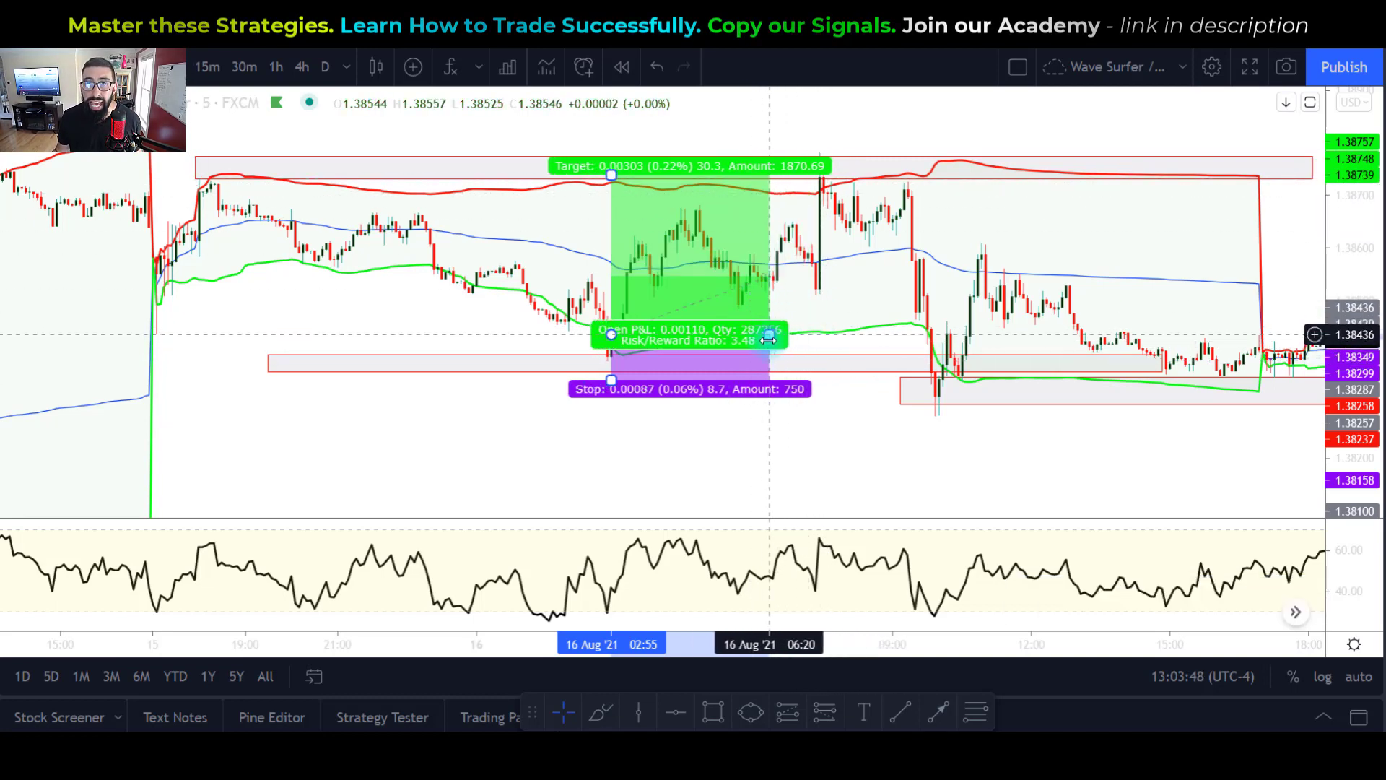
Step: Add a short position from 16 August 07:35 to about 09:40 with entry at 1.38706, stop at 1.38791 and target at 1.38288
click(911, 725)
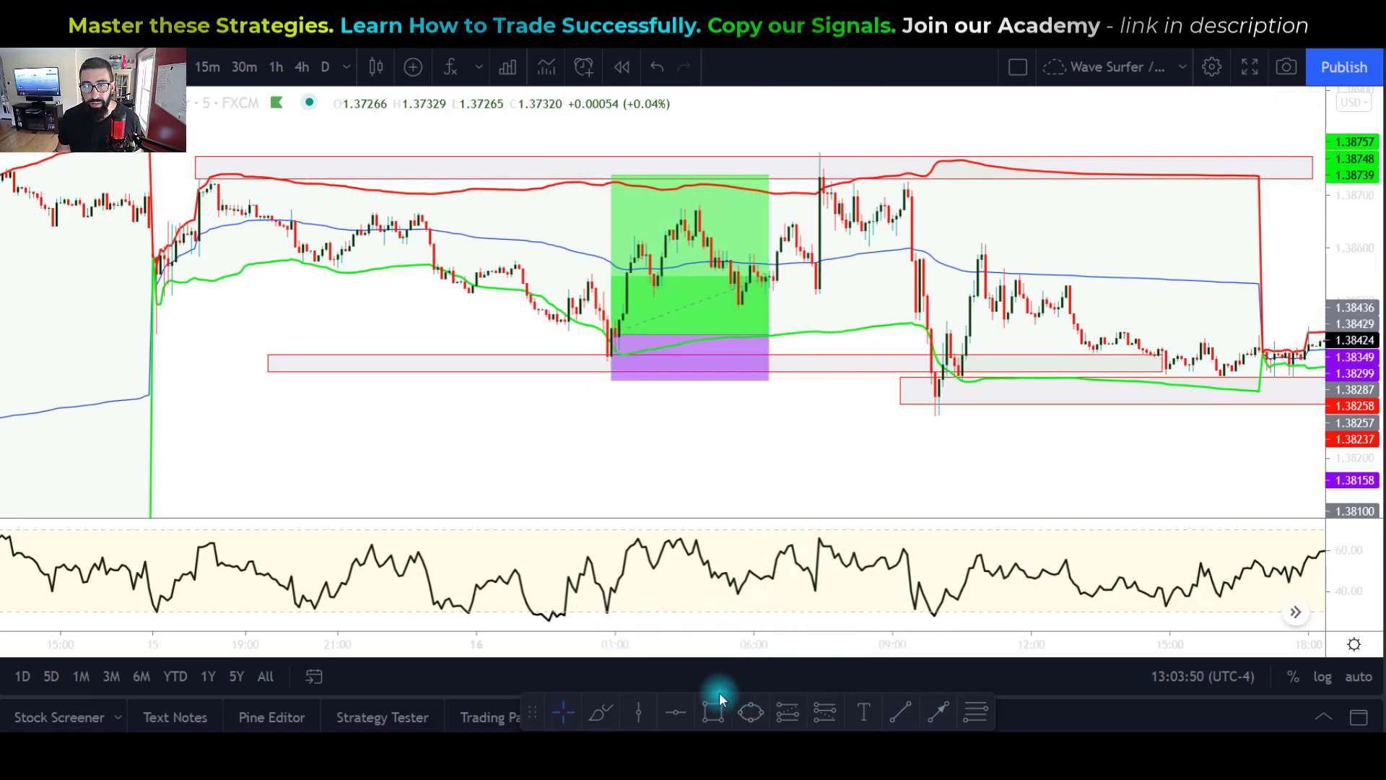
click(827, 718)
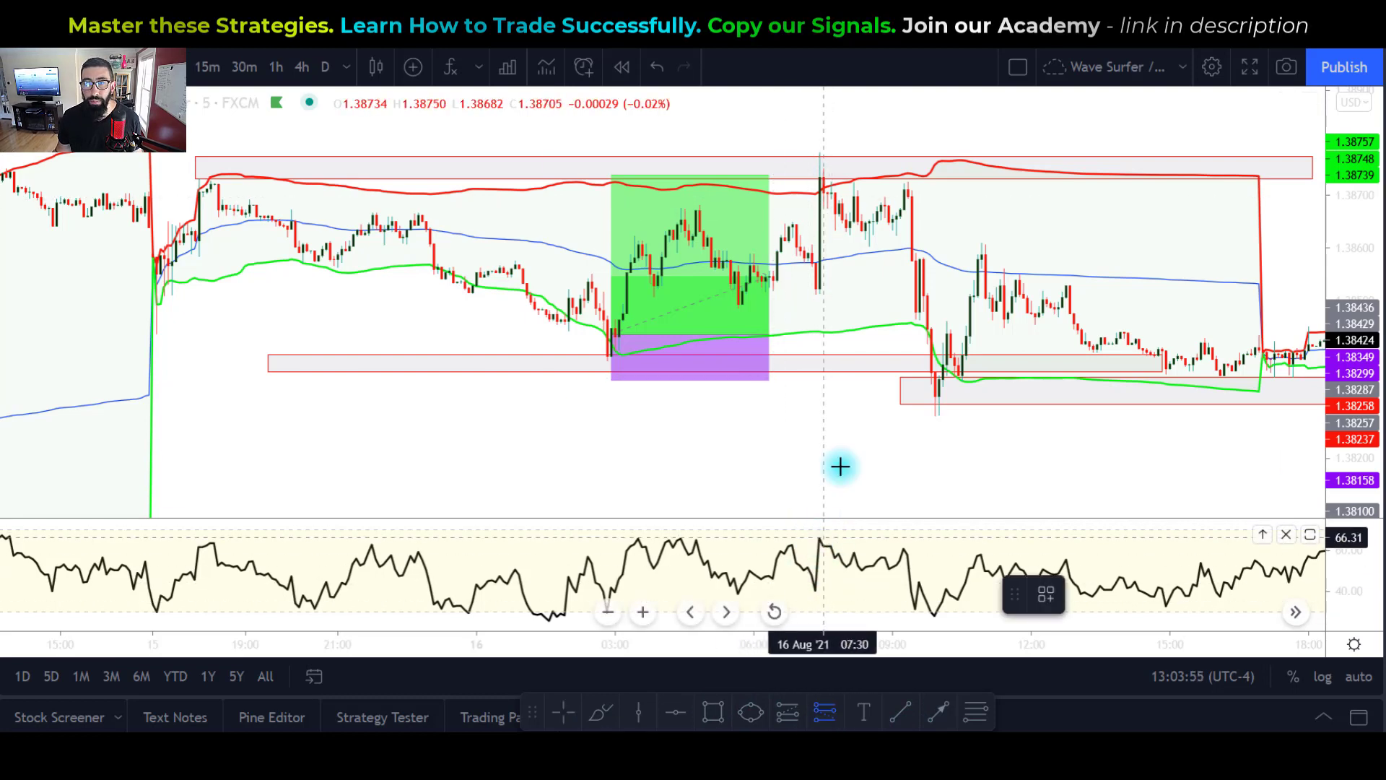
click(823, 192)
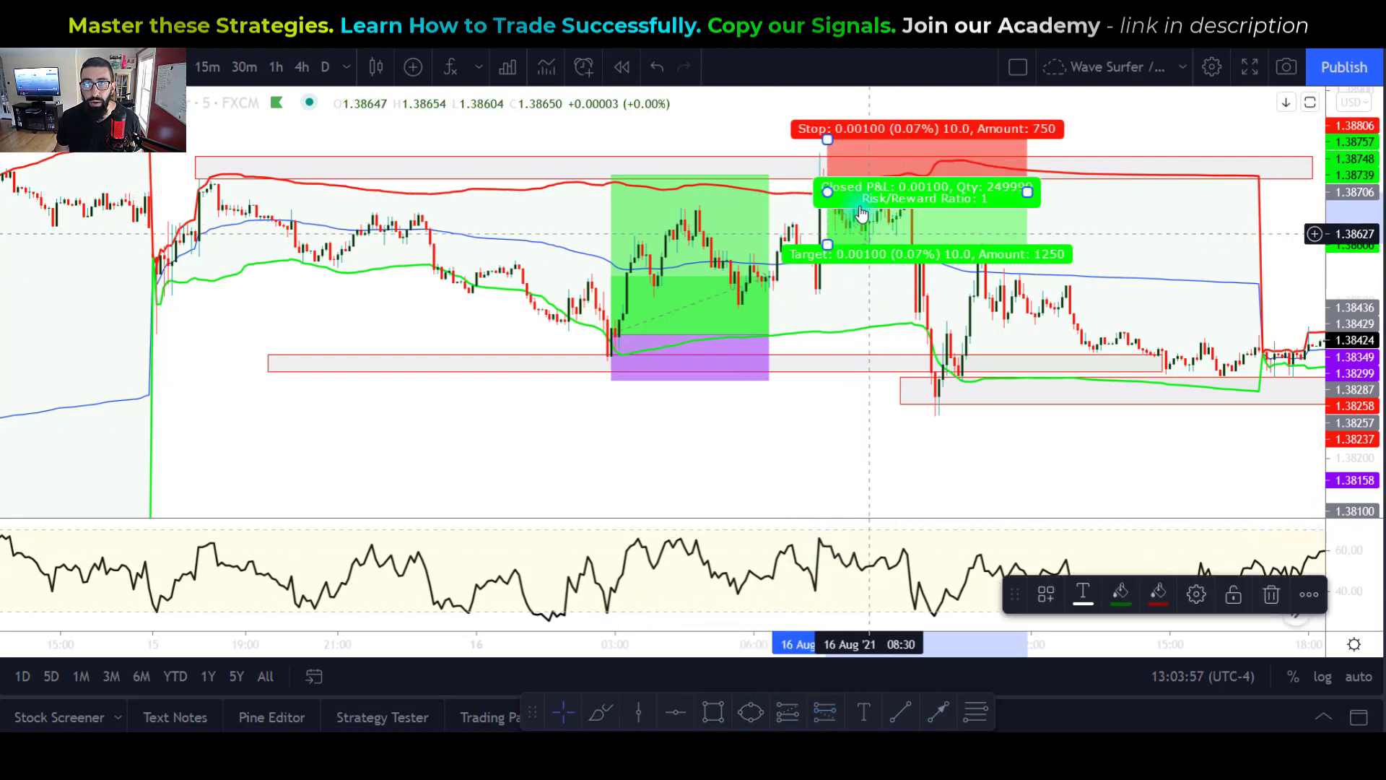
drag(829, 141, 829, 148)
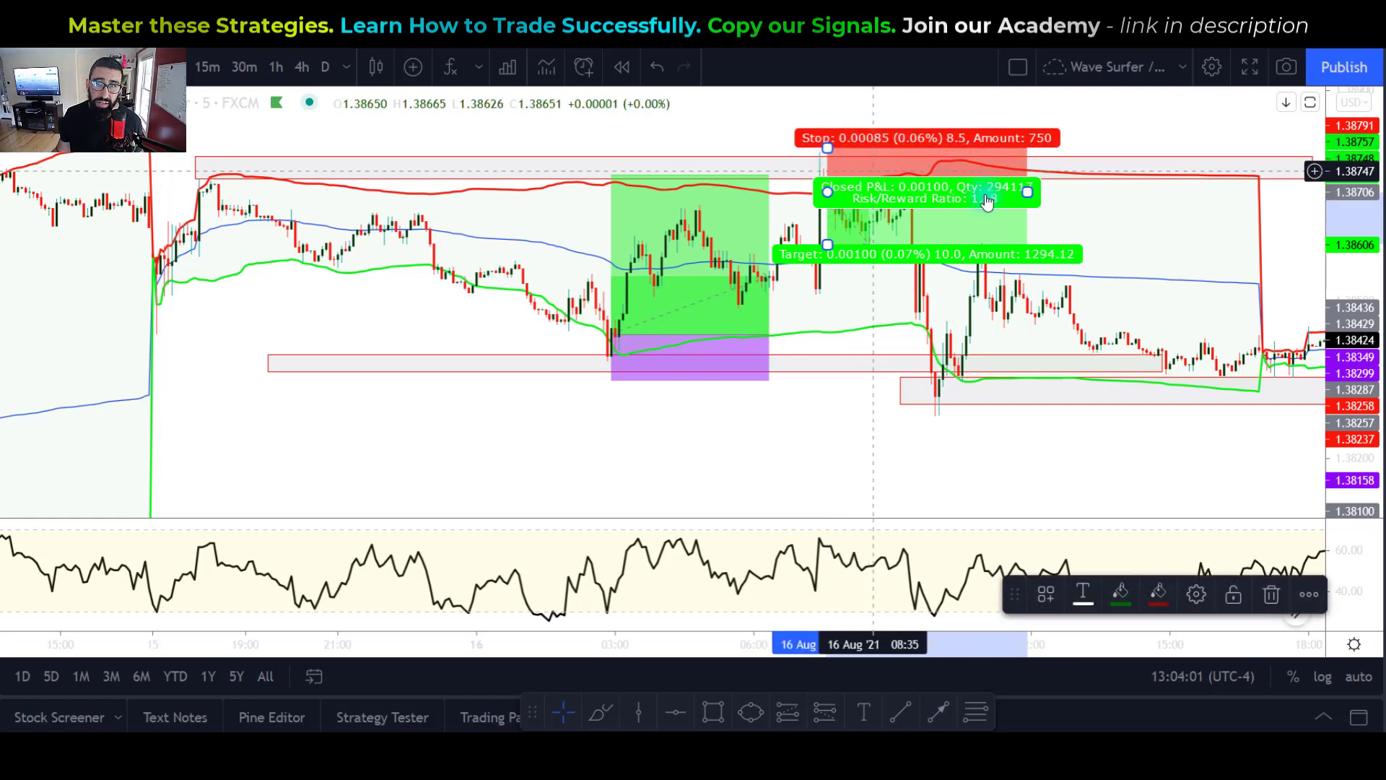
drag(827, 244, 829, 413)
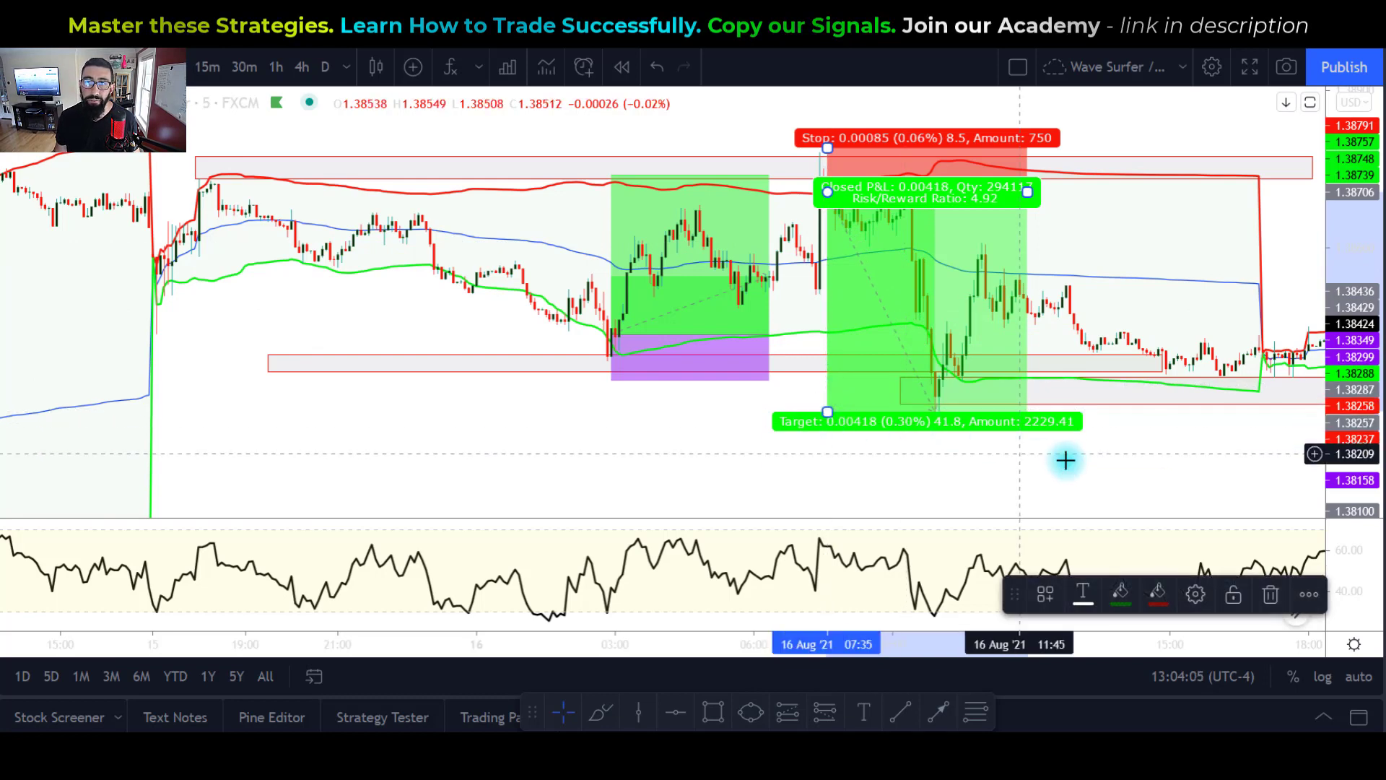
click(1068, 148)
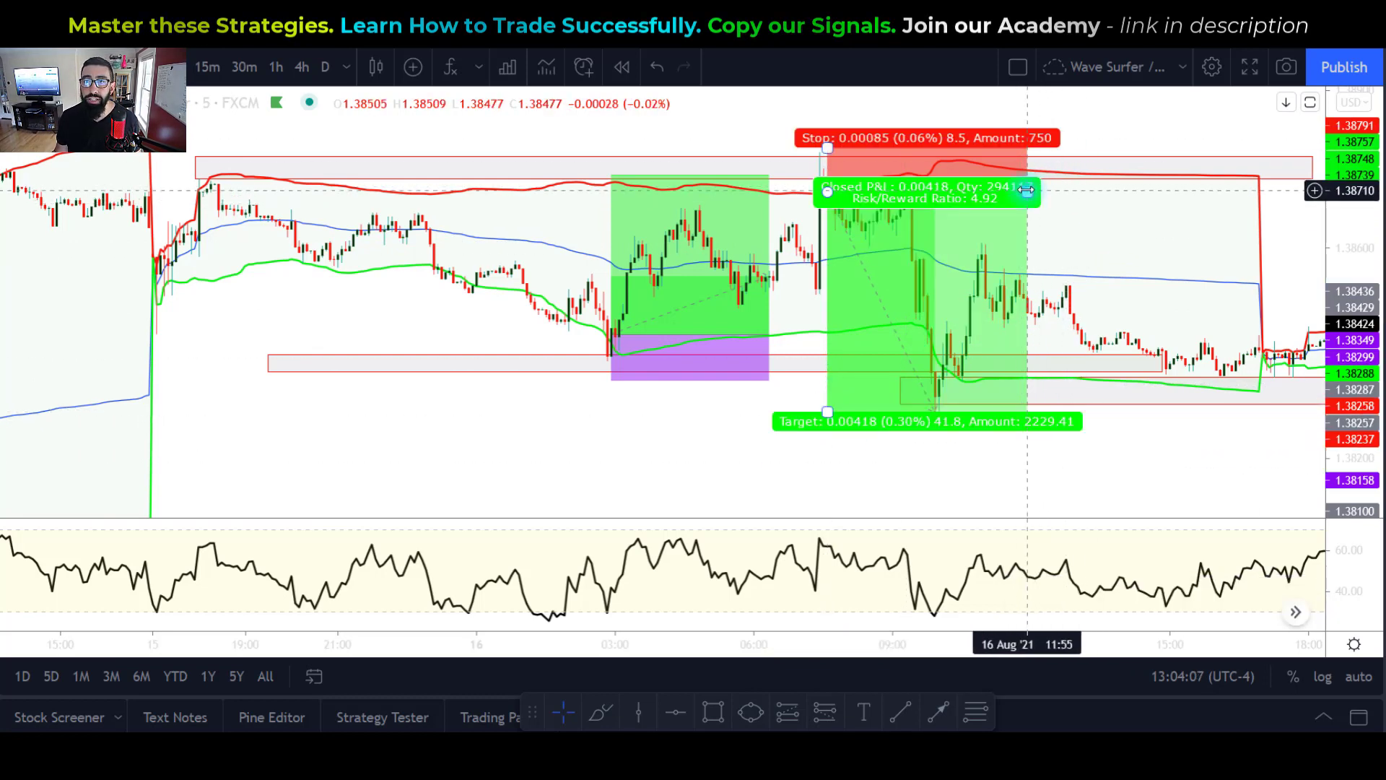
drag(1026, 192, 924, 192)
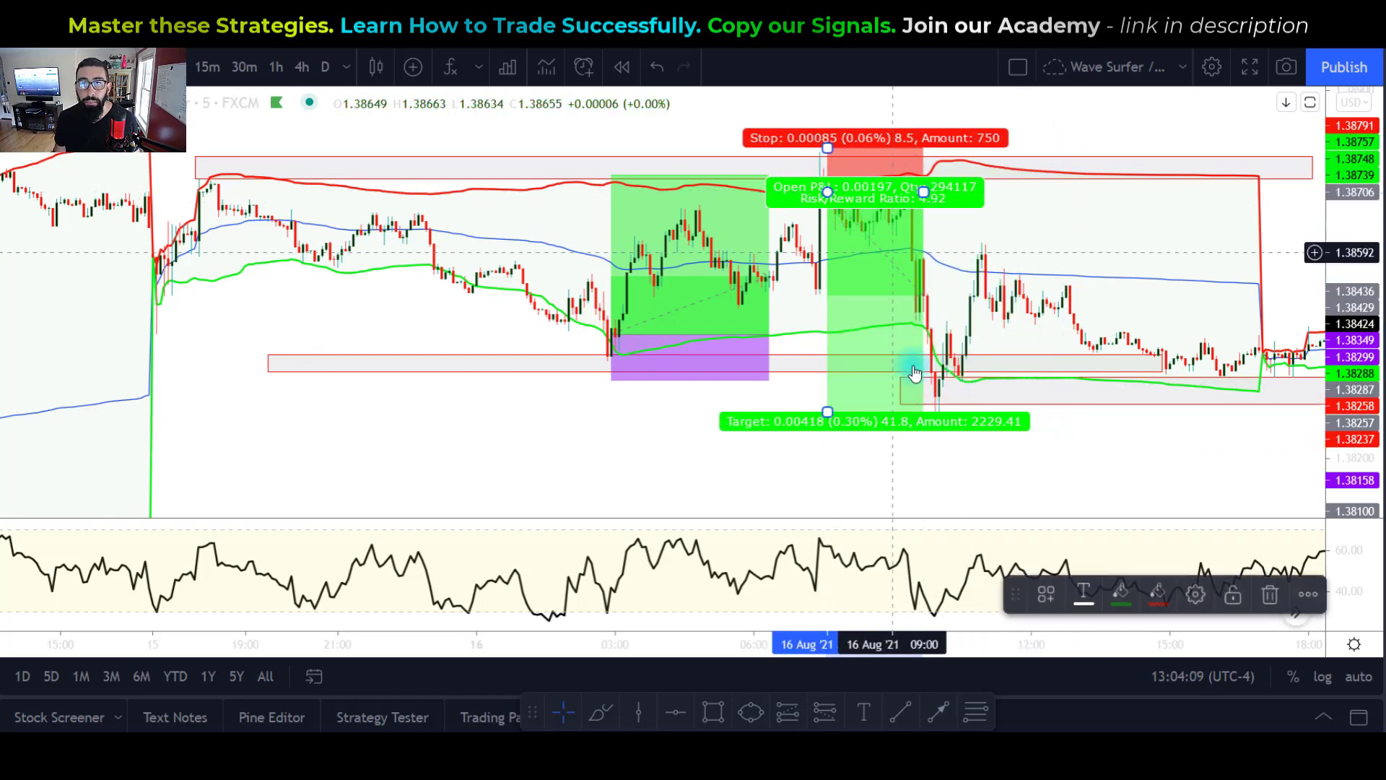
click(1082, 500)
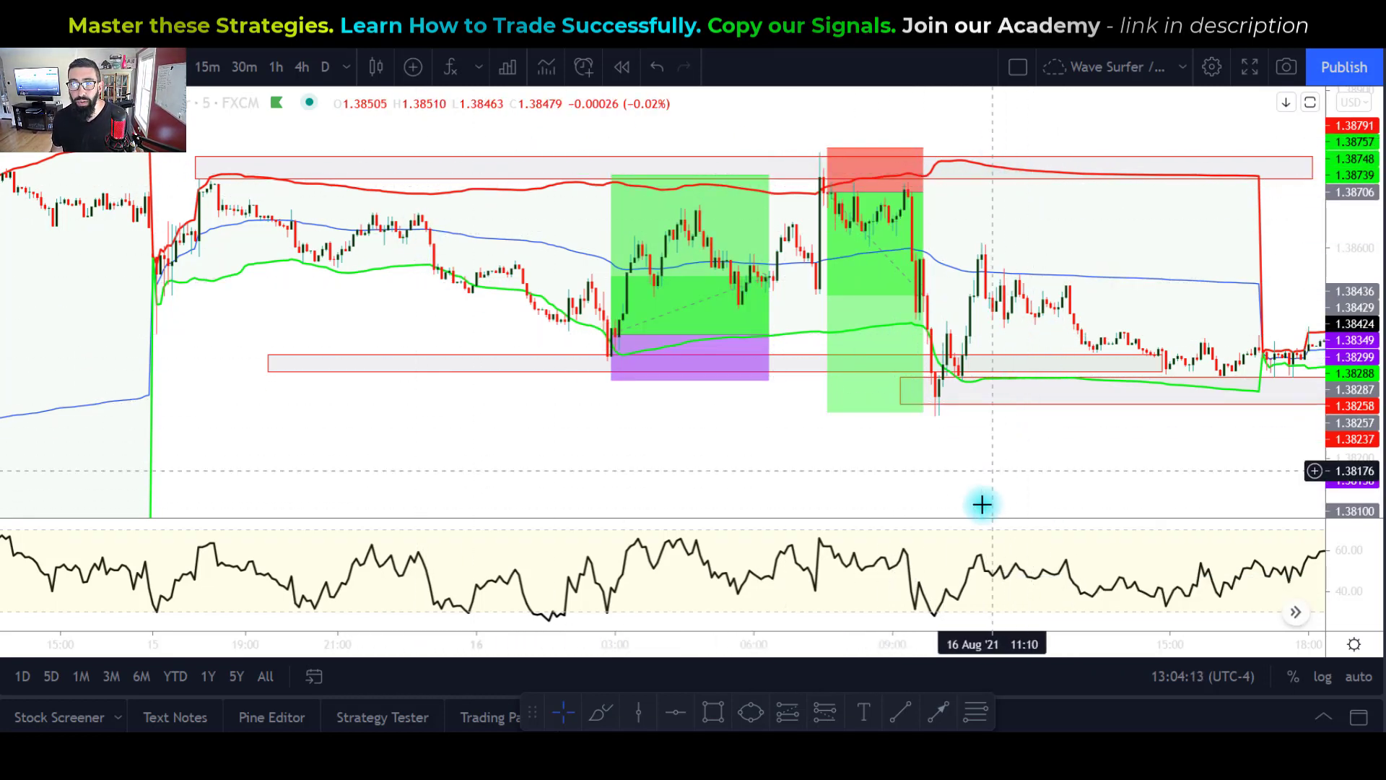
Step: Review the marked zones and positions against the VWAP bands and oscillator from 13 to 17 August
drag(985, 495, 683, 462)
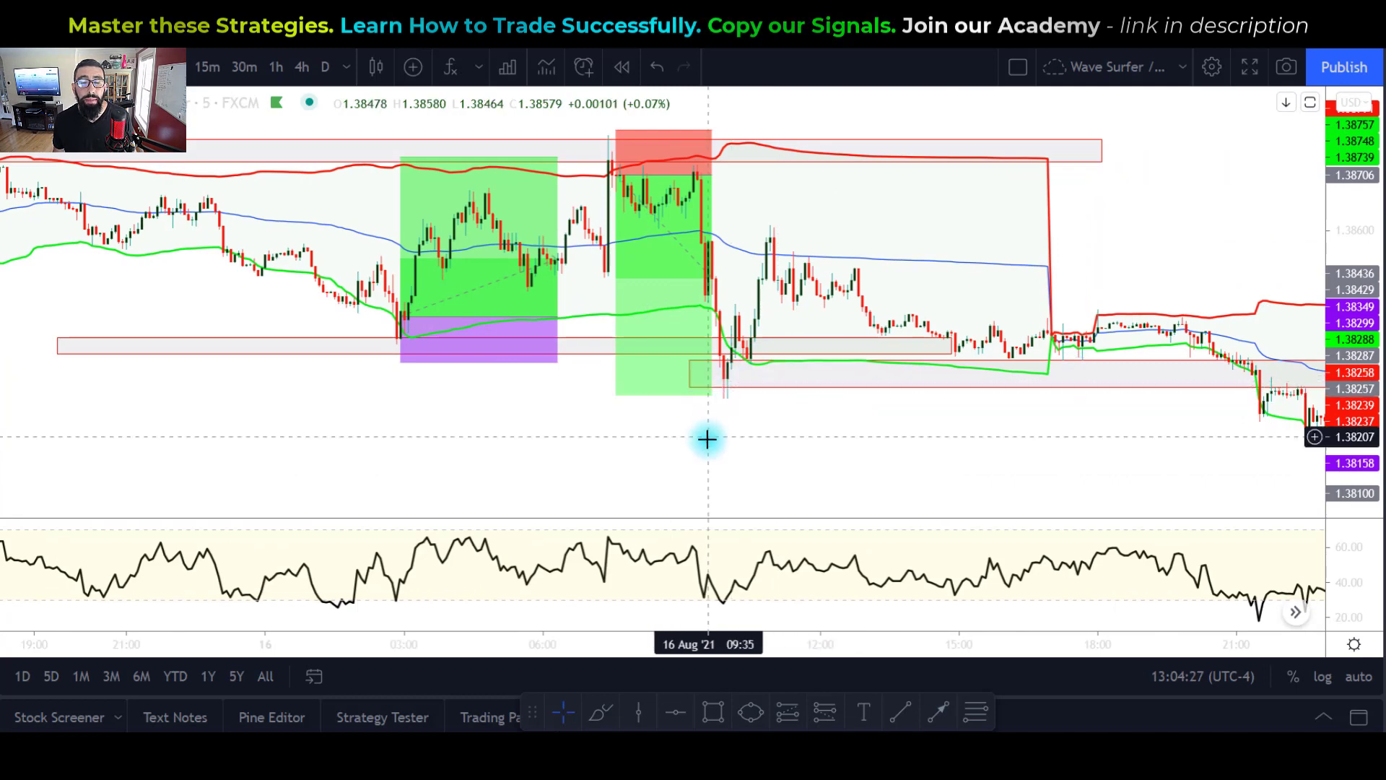
click(724, 354)
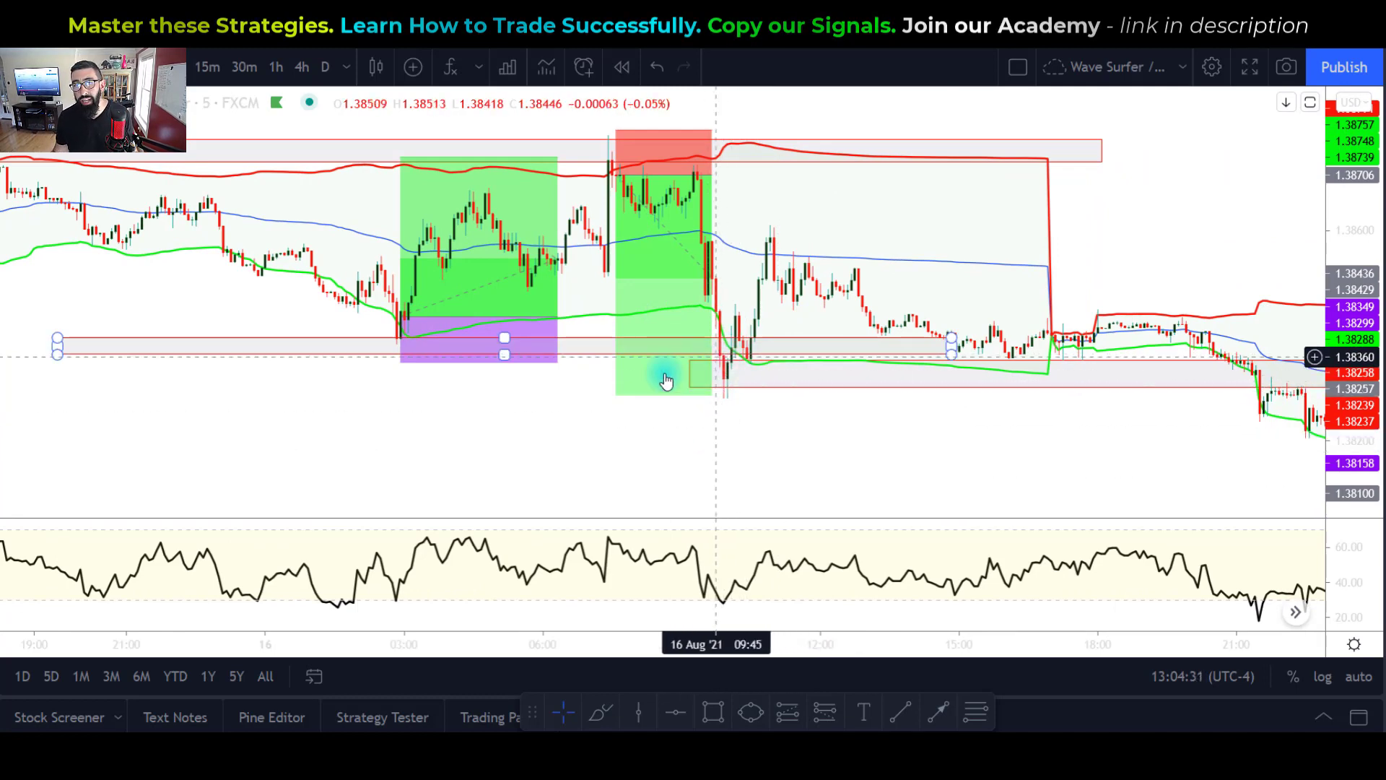
click(718, 365)
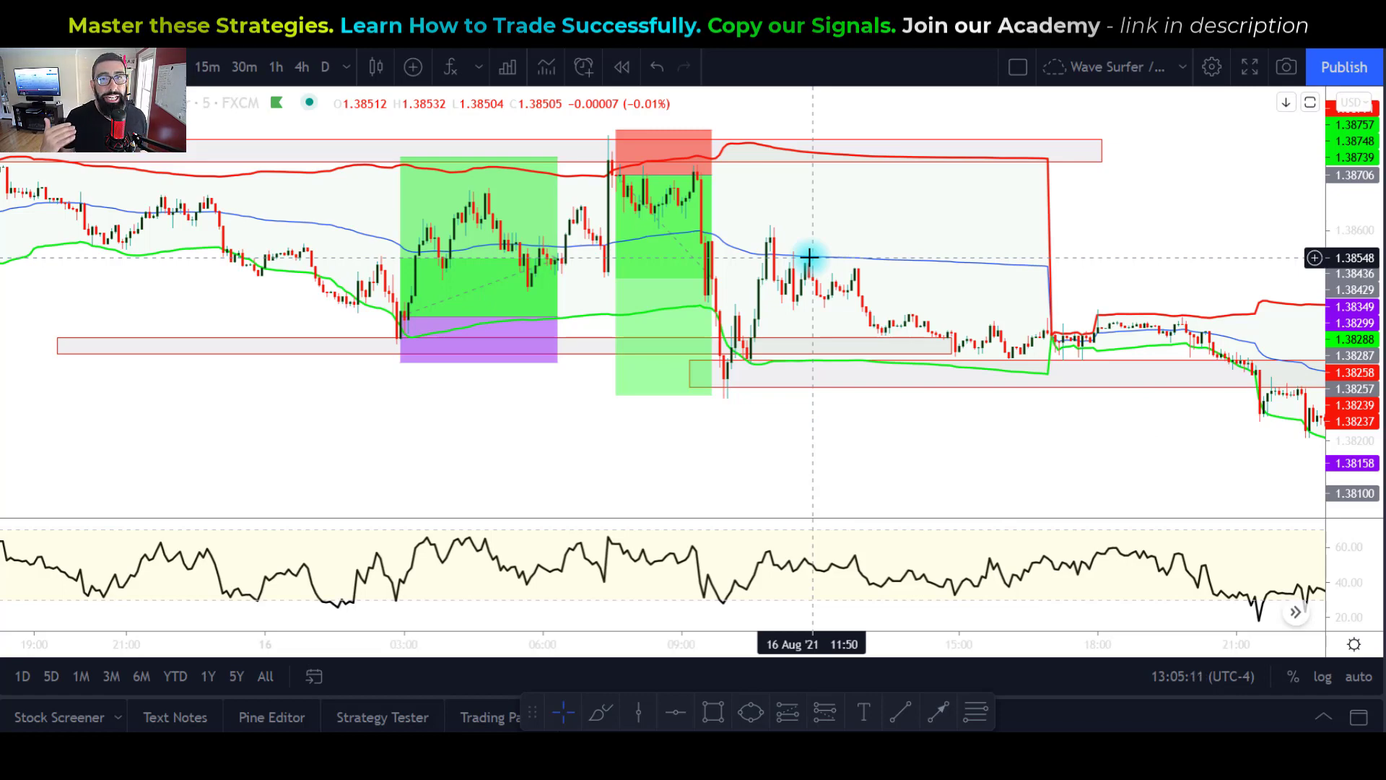
scroll(809, 257, down, 5)
drag(699, 412, 767, 399)
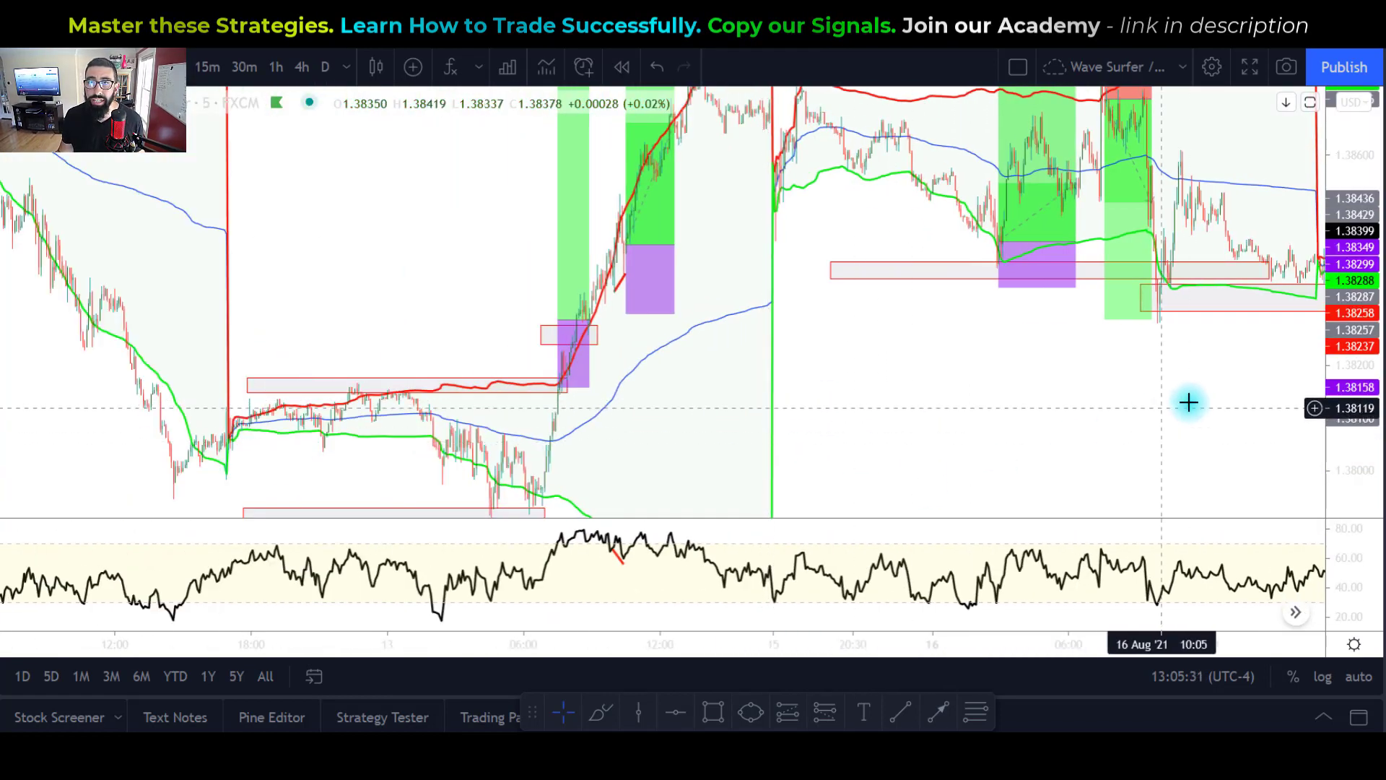
drag(1188, 399, 774, 429)
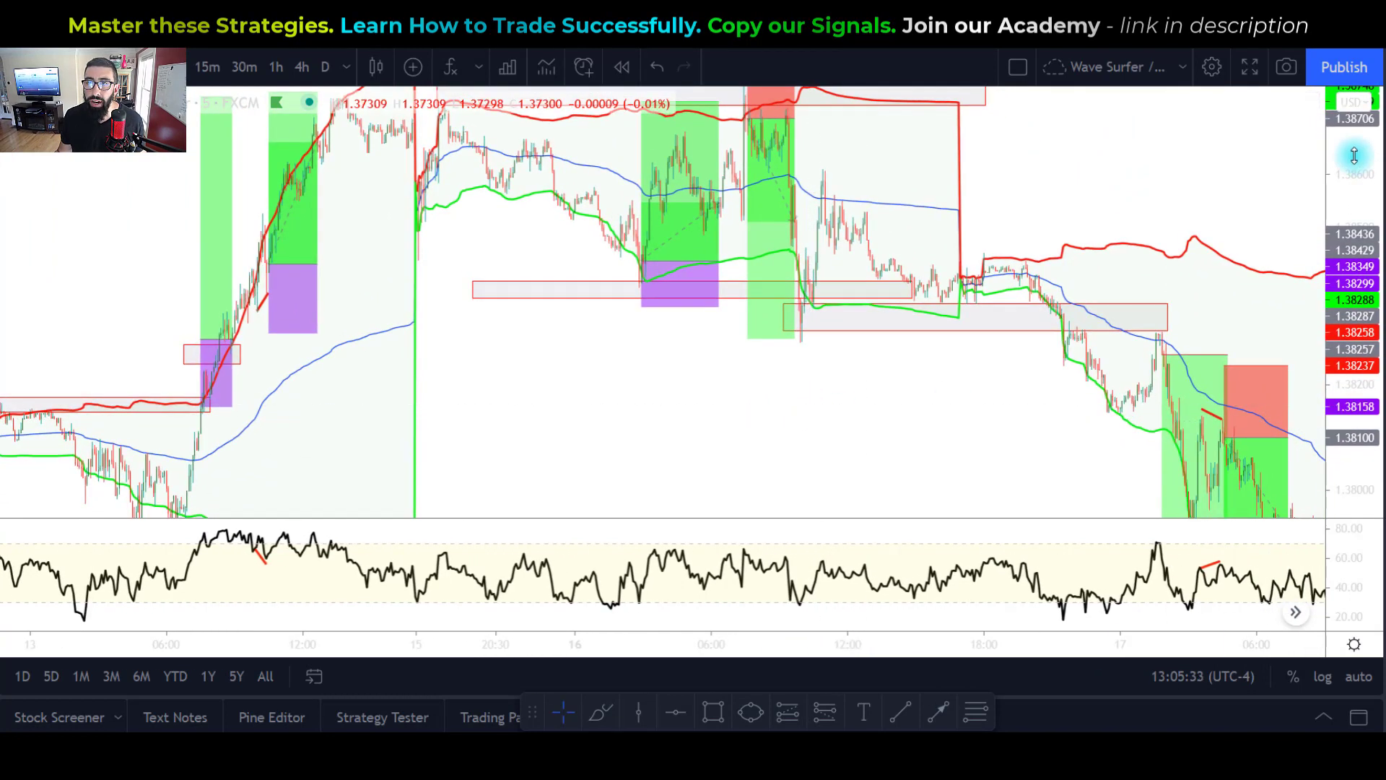
drag(1346, 329, 1346, 361)
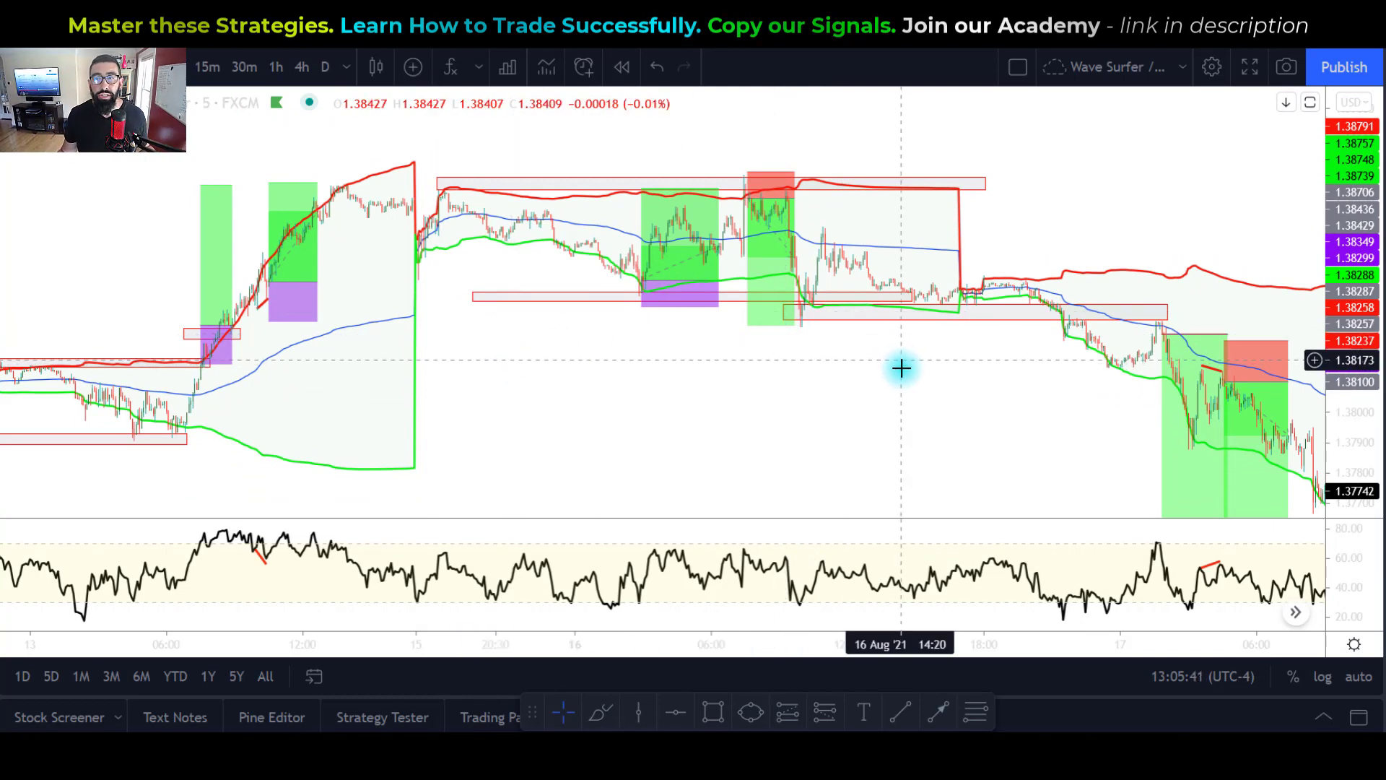
scroll(872, 445, up, 2)
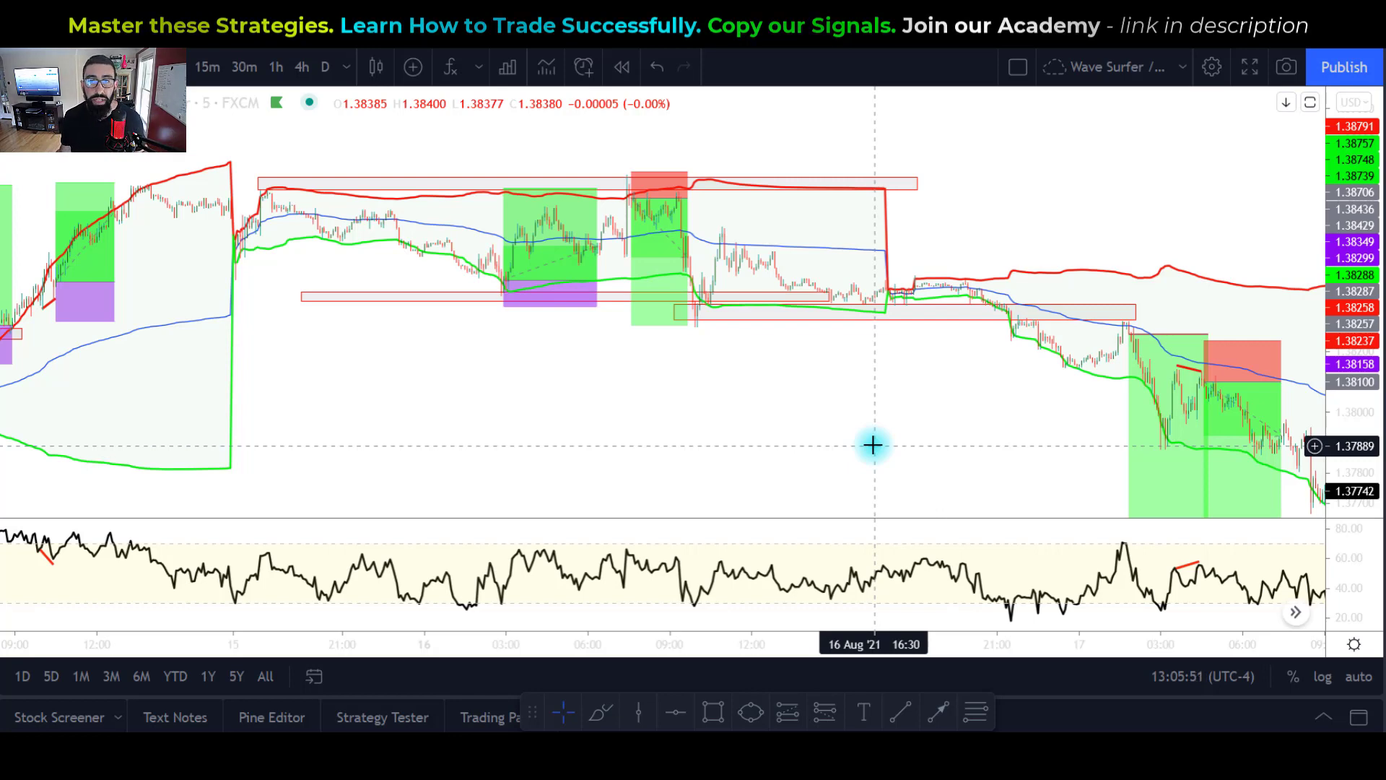
scroll(871, 449, down, 1)
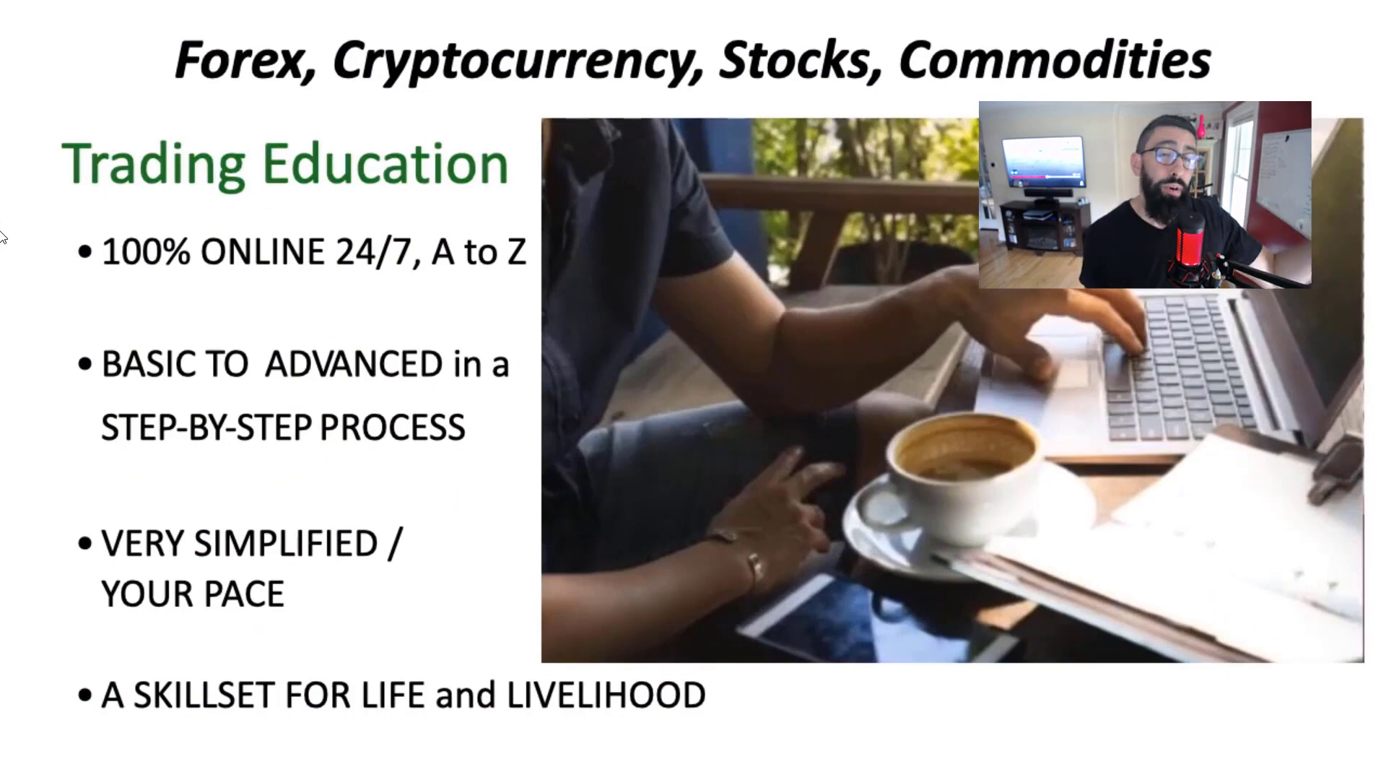
key(Right)
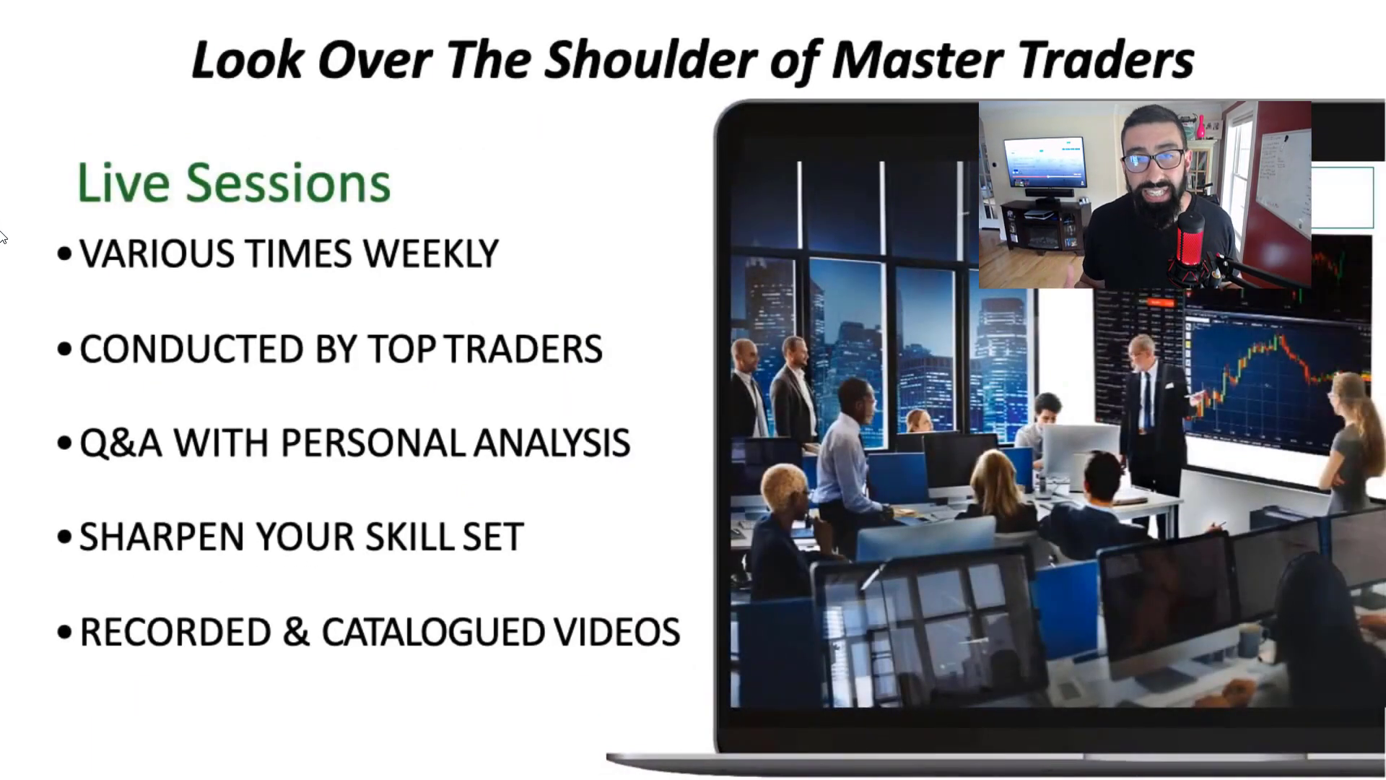
key(Right)
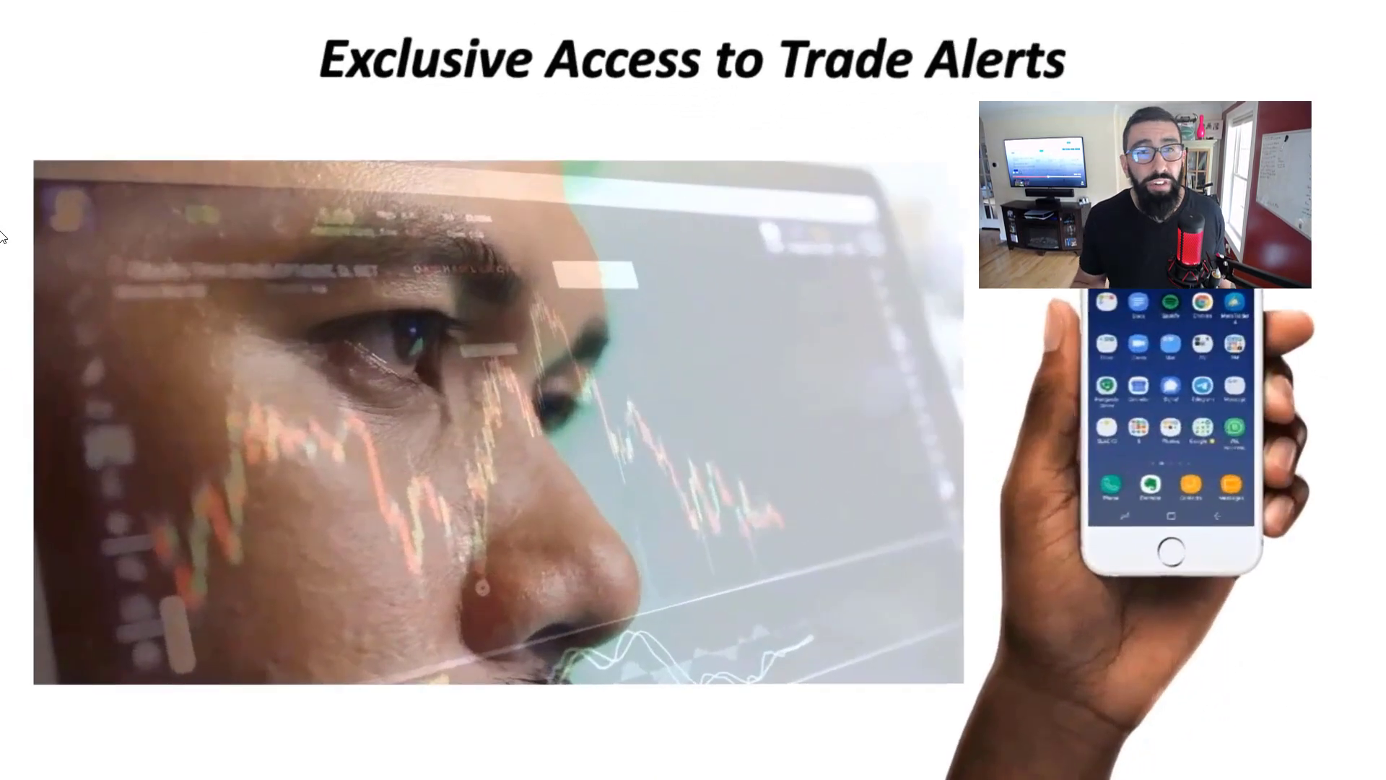